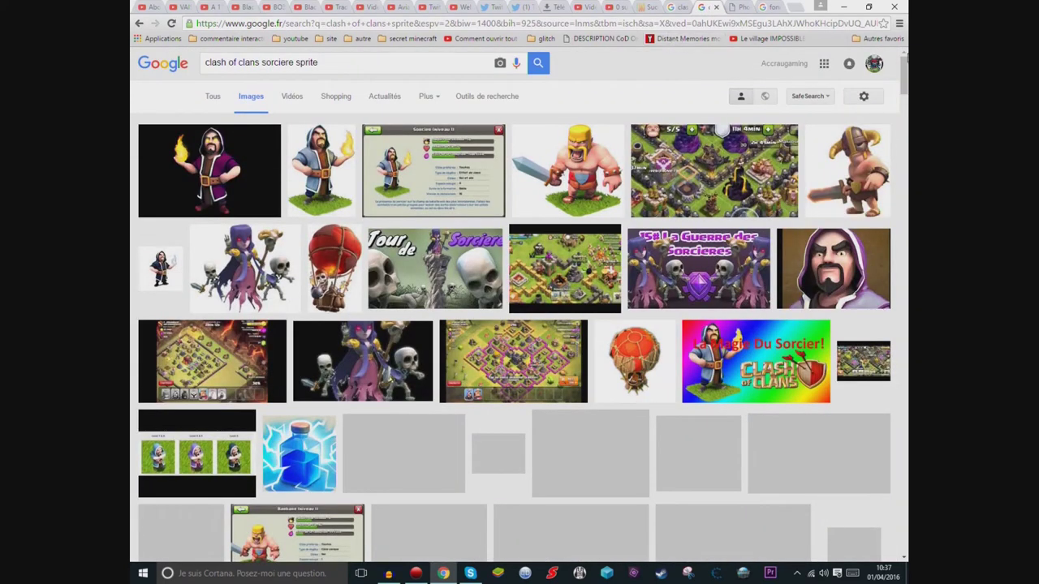
- Browse the image results for "clash of clans sorciere sprite" and view the PhotoFiltre 7 presentation page
scroll(903, 73, down, 2)
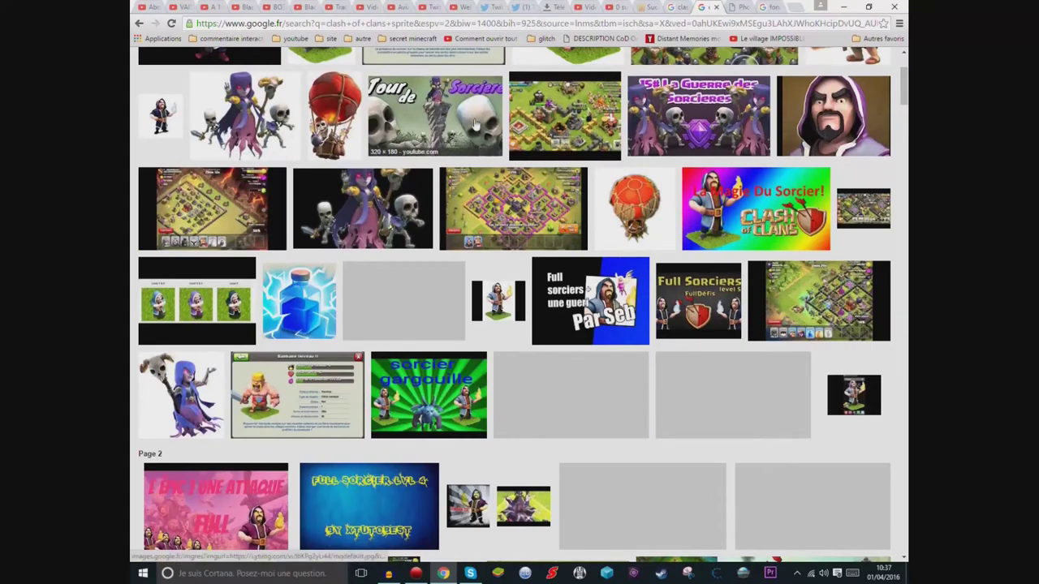
drag(904, 85, 903, 143)
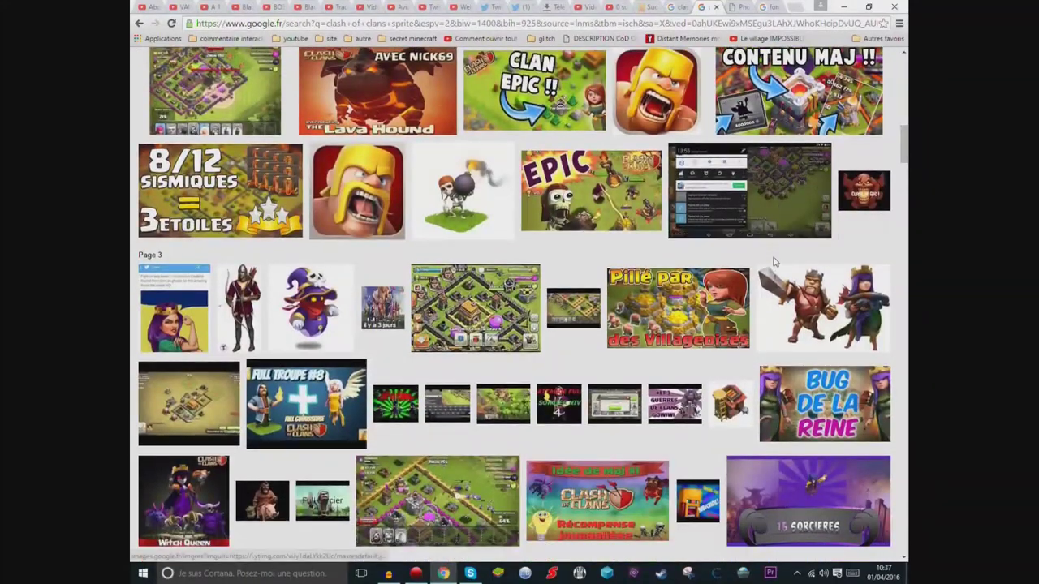
drag(904, 146, 903, 73)
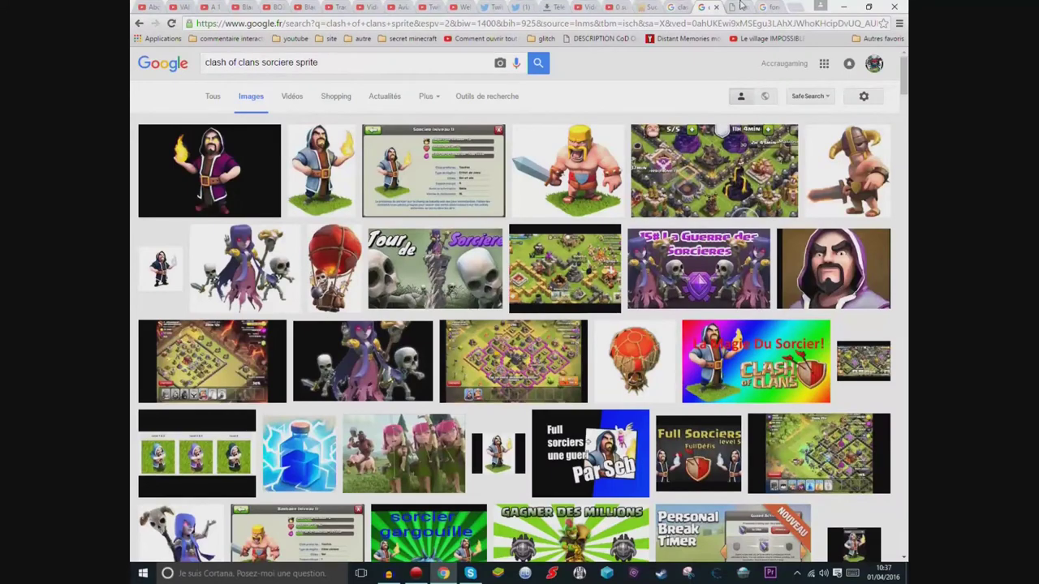
click(734, 7)
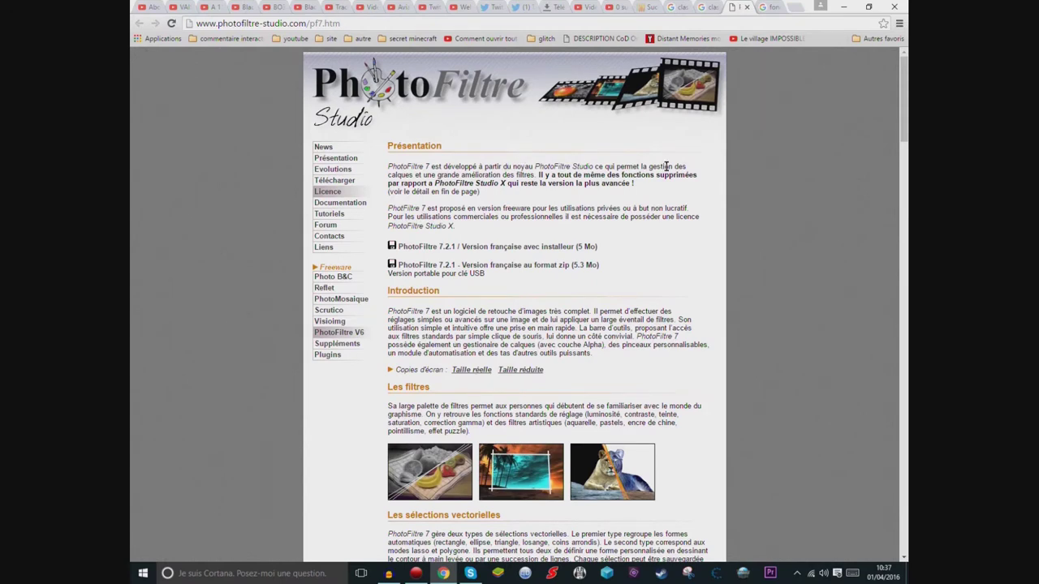
drag(906, 115, 907, 110)
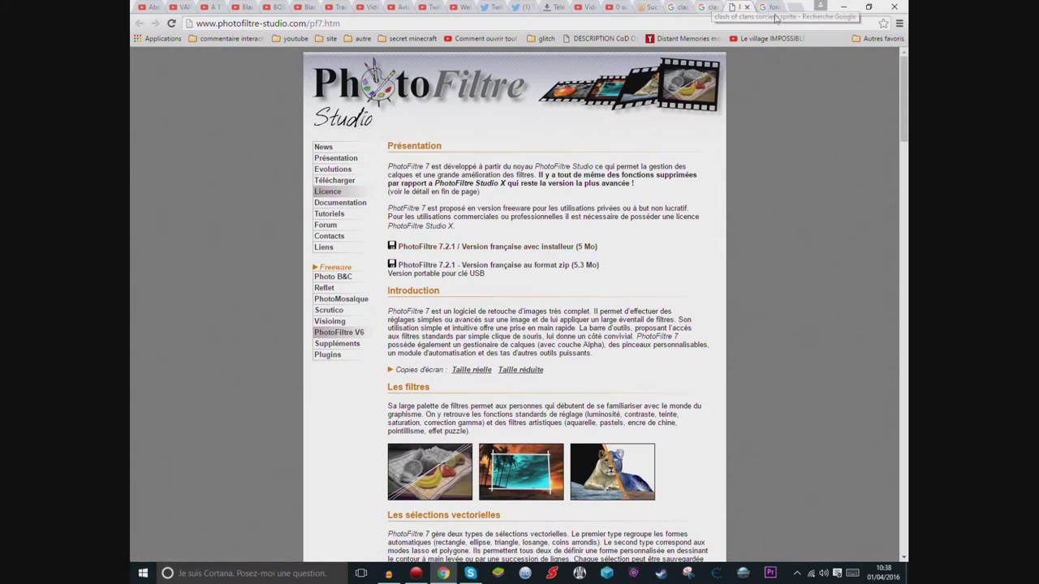
- Launch PhotoFiltre 7 from its desktop folder and open the image Aurore-bleue-2
click(844, 6)
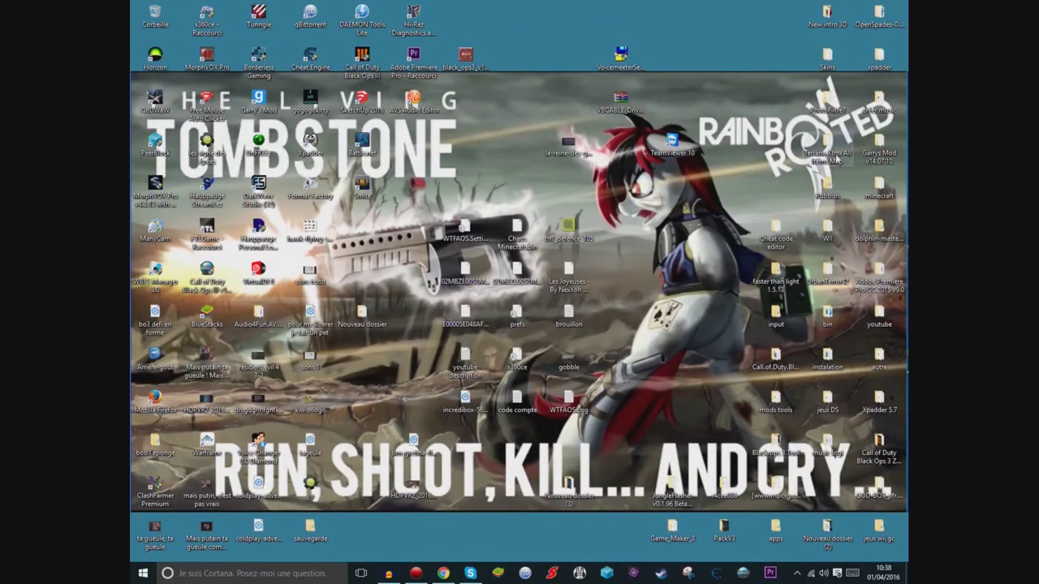
double_click(829, 100)
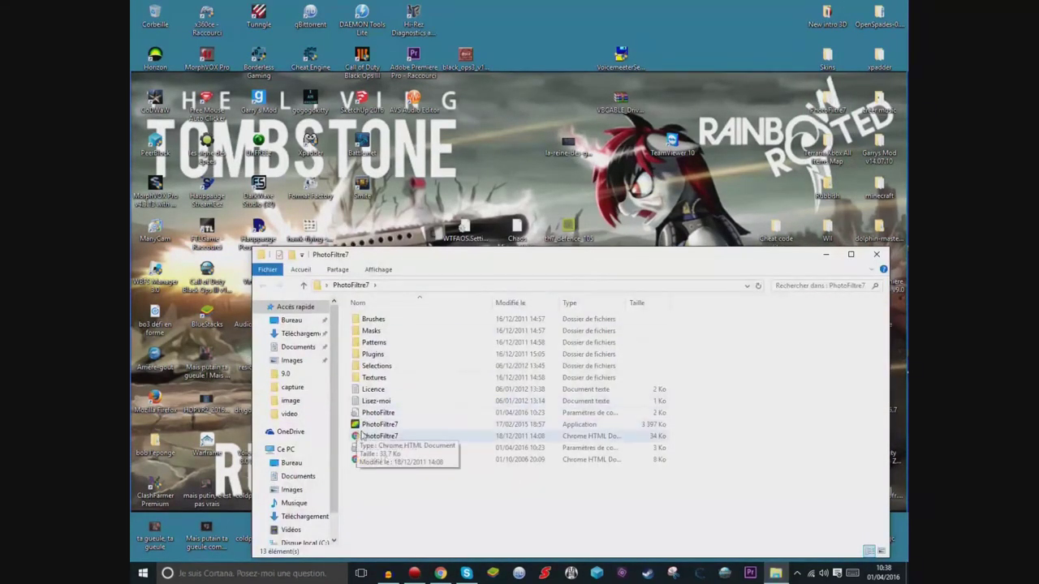
double_click(375, 425)
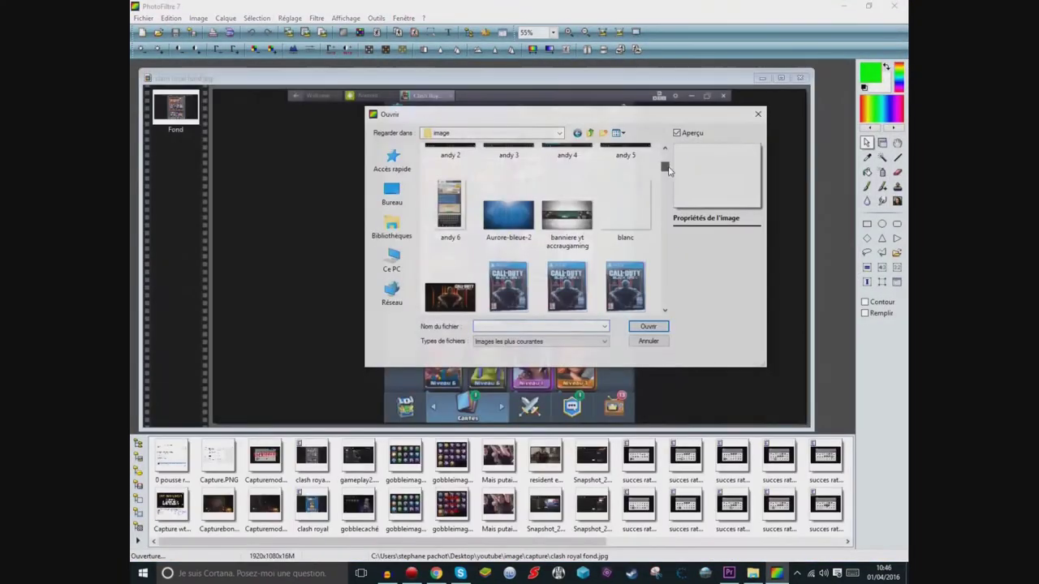
click(508, 213)
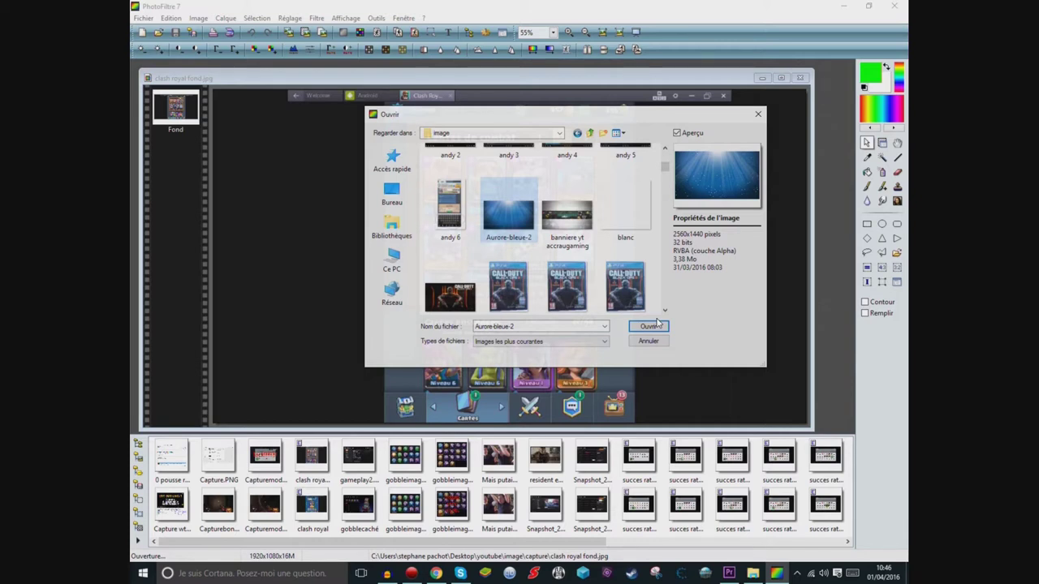
click(649, 327)
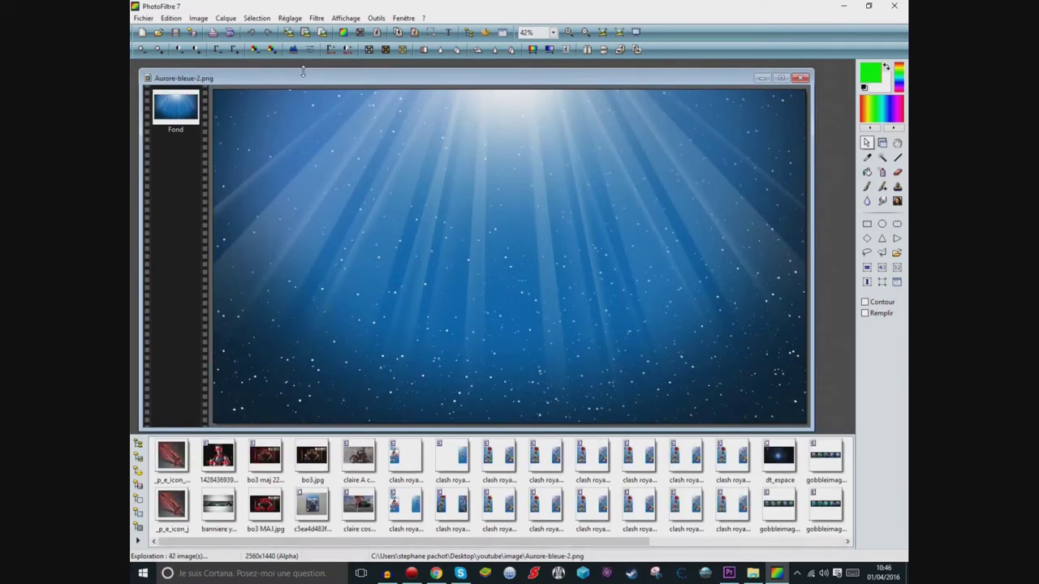
- Select the entire blue background, narrow the selection to its right half, about 1289 by 1440 px, and cut it out
mouse_move(303, 72)
mouse_down()
mouse_move(322, 121)
mouse_move(315, 143)
mouse_move(288, 87)
mouse_move(303, 81)
mouse_up()
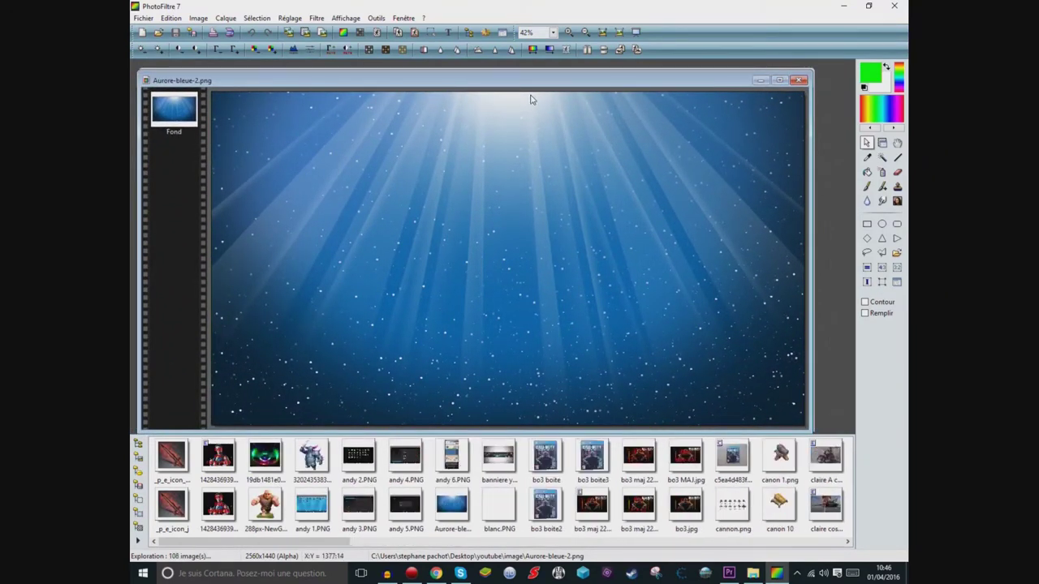
right_click(484, 143)
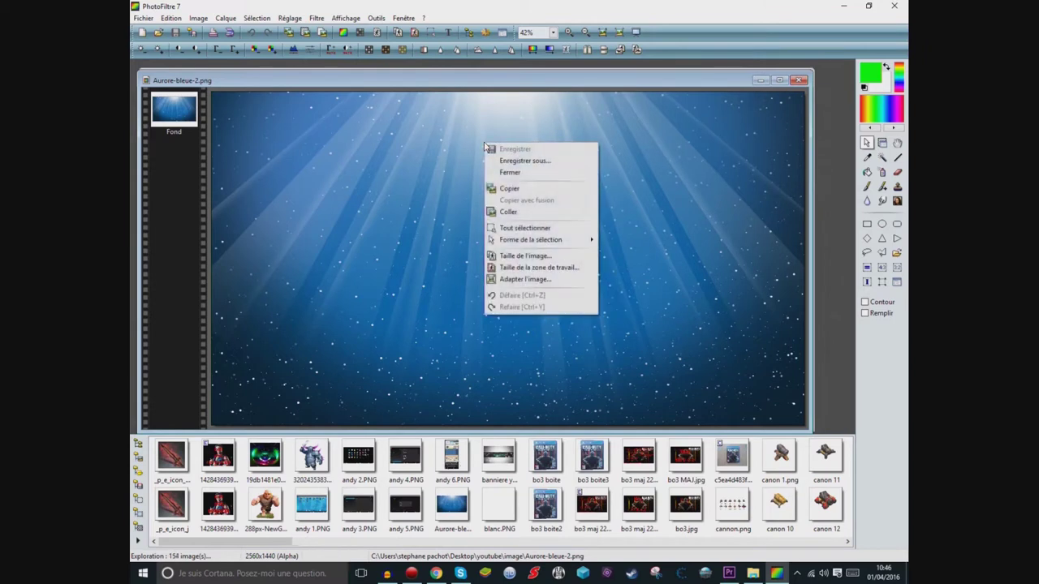
click(526, 228)
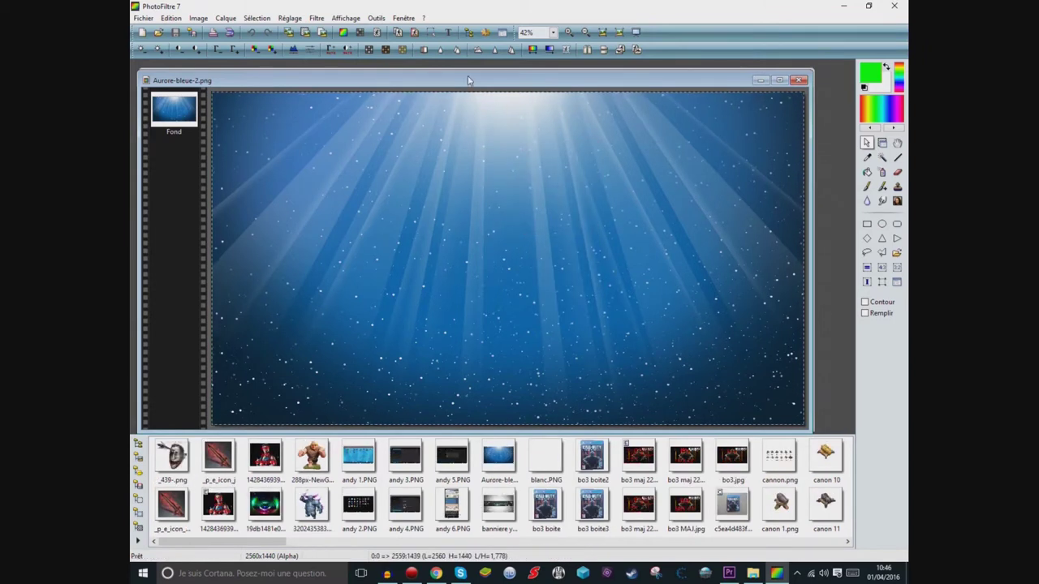
drag(468, 80, 464, 74)
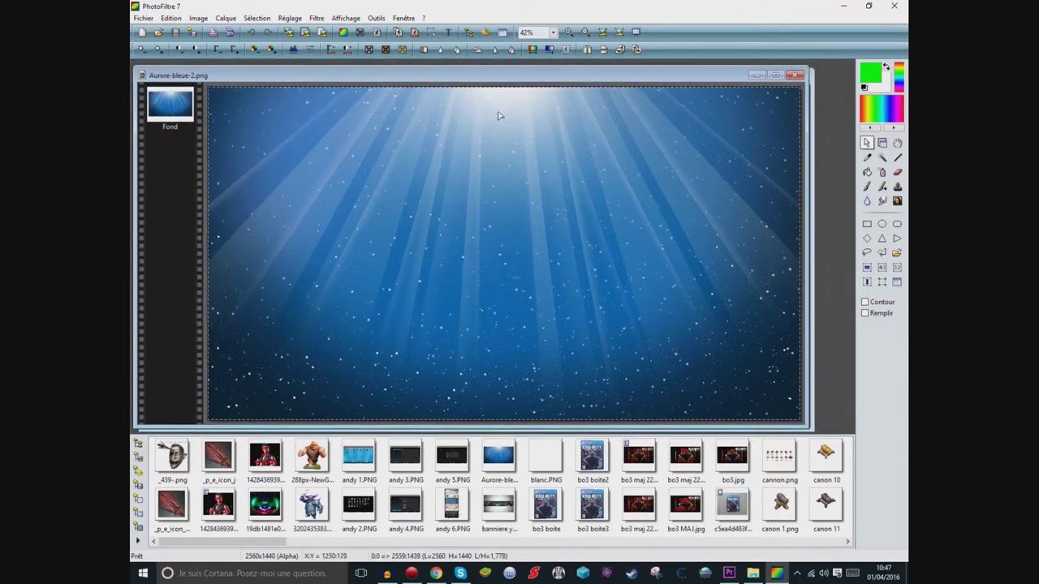
drag(208, 237, 507, 212)
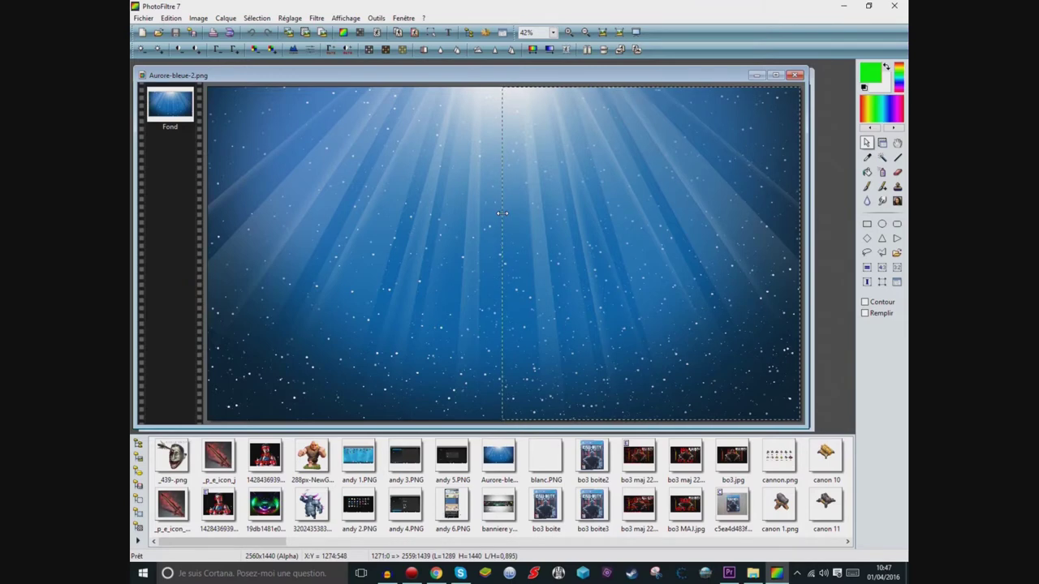
right_click(631, 203)
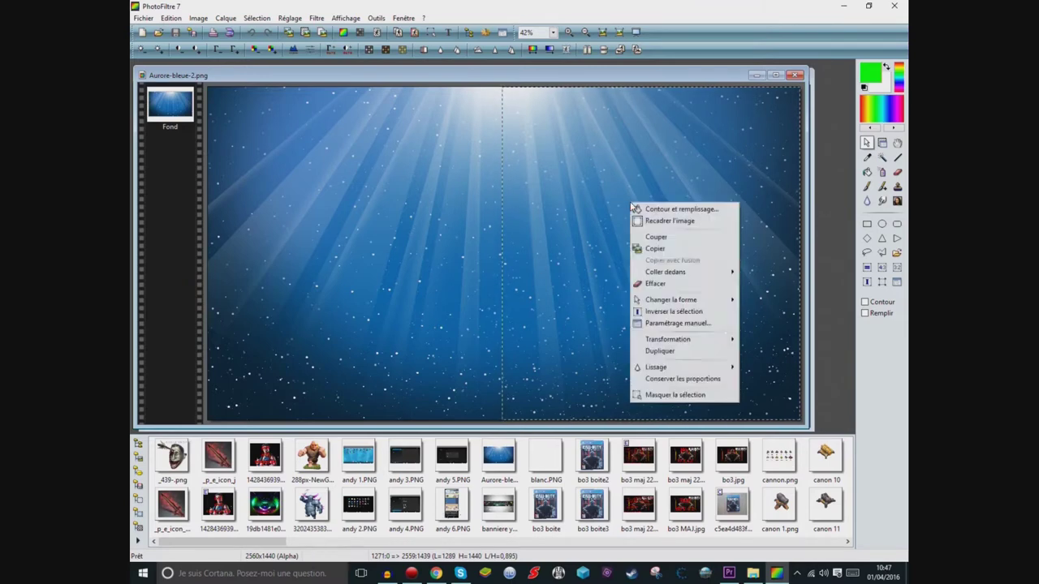
click(663, 238)
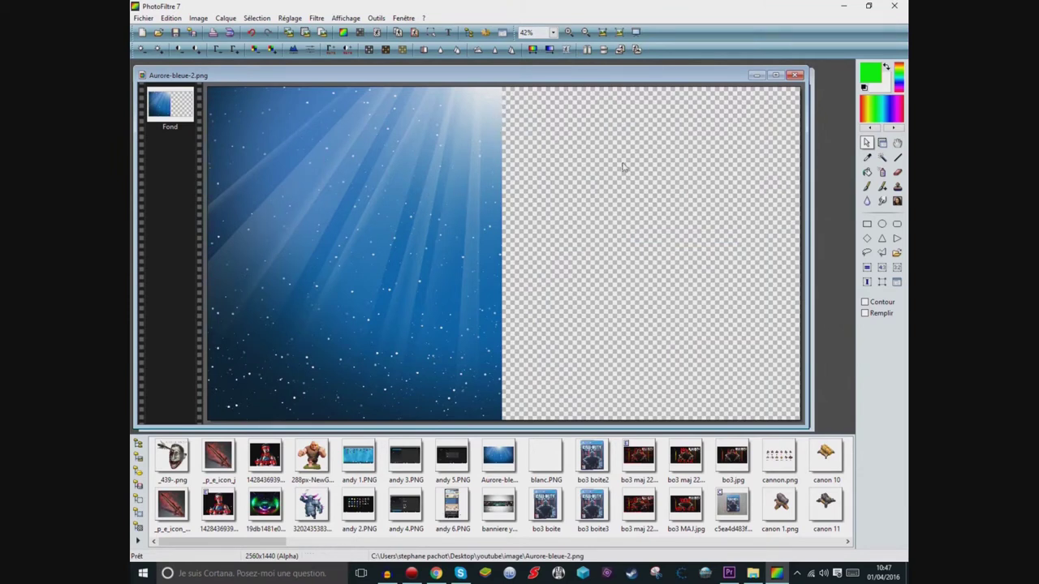
- Draw a rectangular selection about 440 by 861 px on the remaining blue half
mouse_move(526, 85)
mouse_down()
mouse_move(605, 214)
mouse_move(605, 272)
mouse_move(511, 63)
mouse_move(562, 72)
mouse_move(592, 105)
mouse_up()
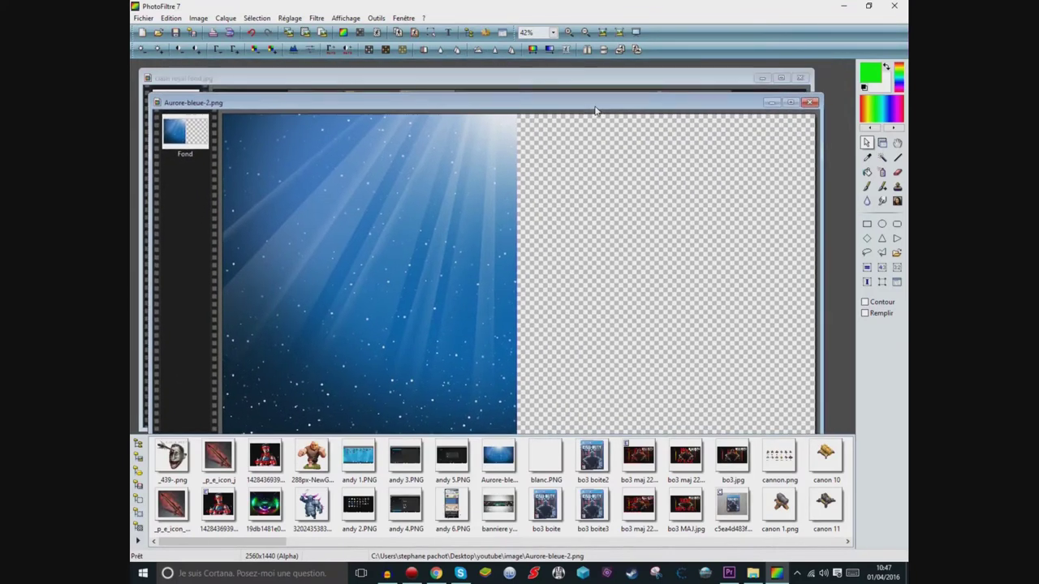
drag(319, 169, 416, 365)
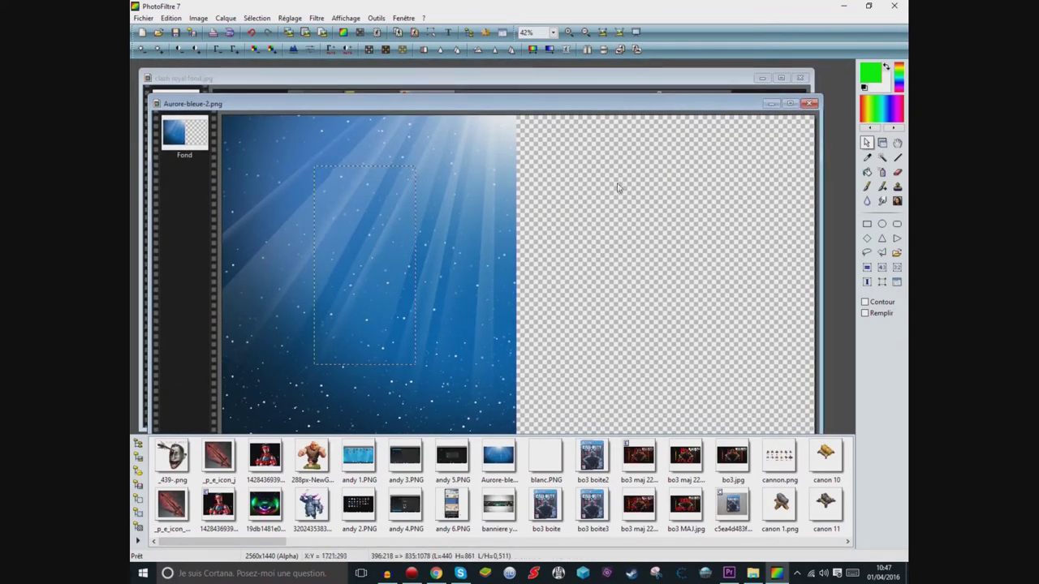
- Paste the cut blue half into clash royal fond.jpg as a layer and place it over the black area right of the game screen
click(771, 104)
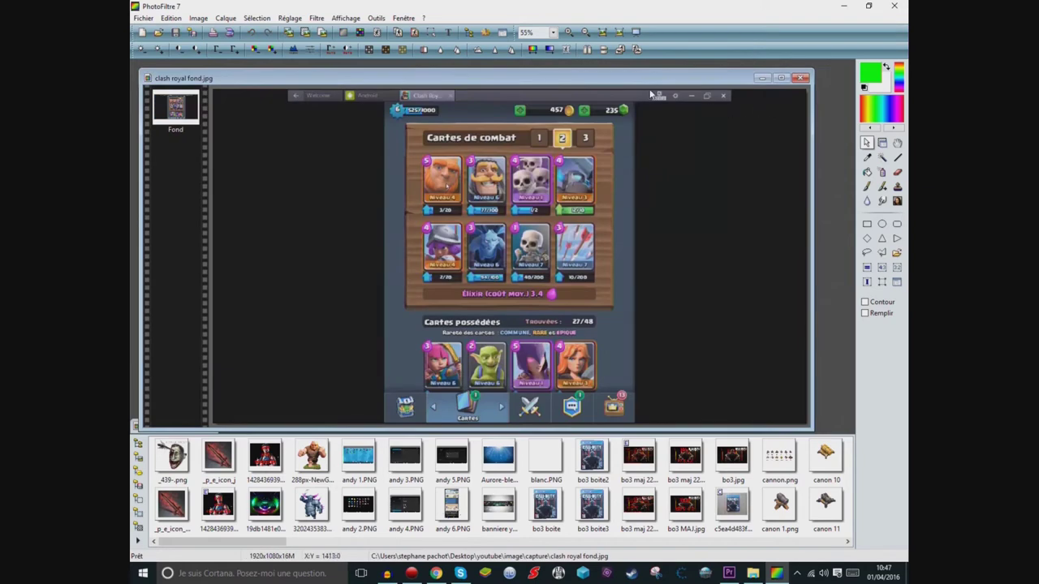
right_click(604, 148)
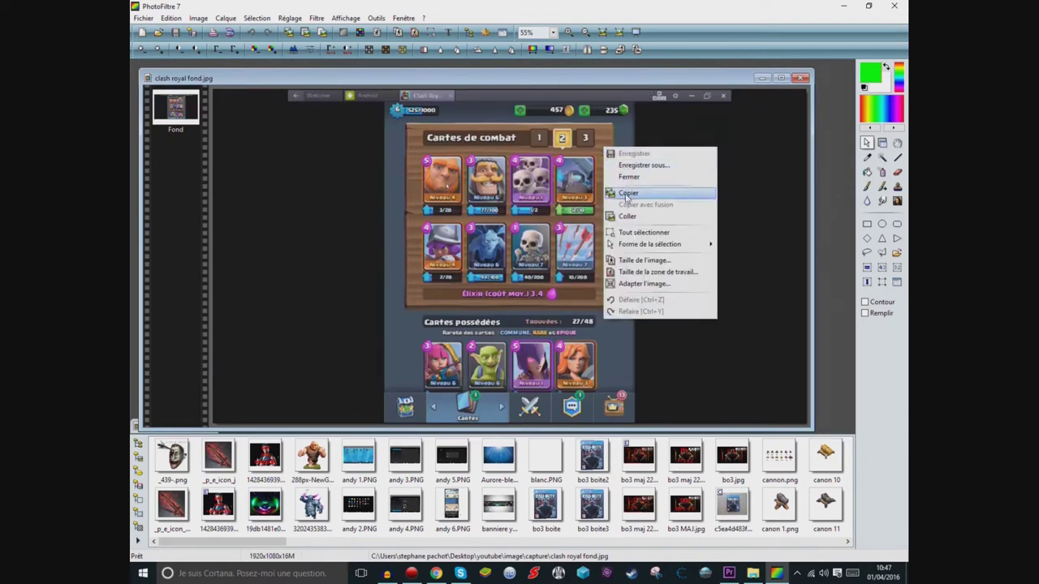
click(631, 225)
drag(422, 194, 695, 193)
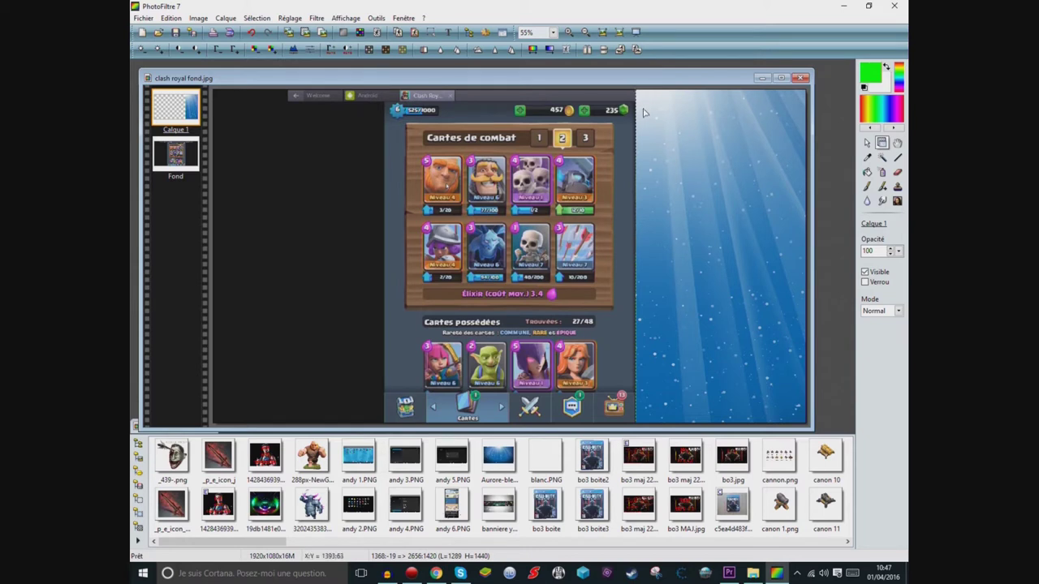
- Draw a rectangular selection about 166 by 507 px on the blue layer and move it to the left side of the game screen
click(883, 143)
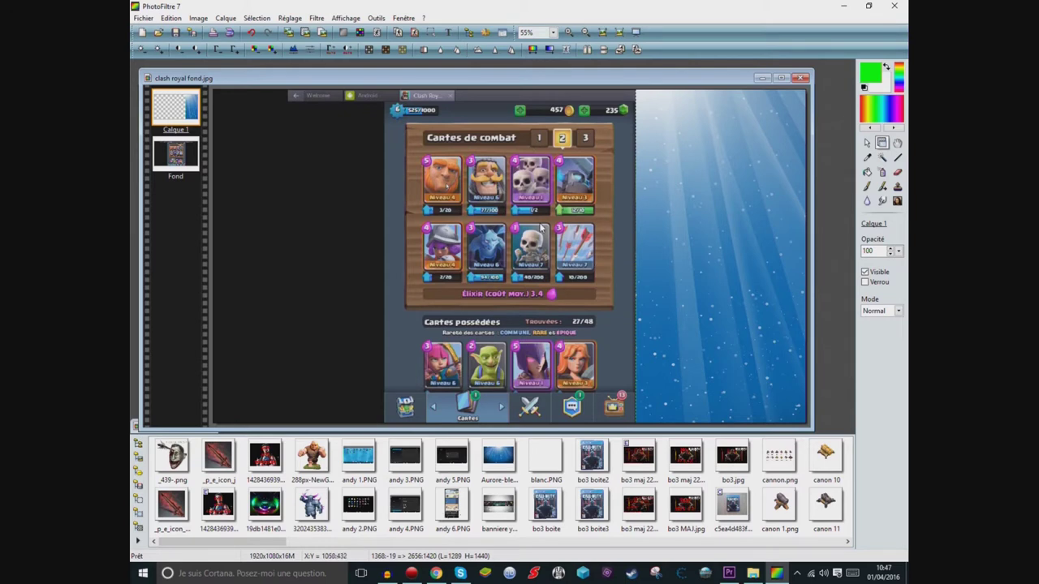
click(866, 143)
drag(671, 133, 723, 290)
drag(703, 229, 373, 175)
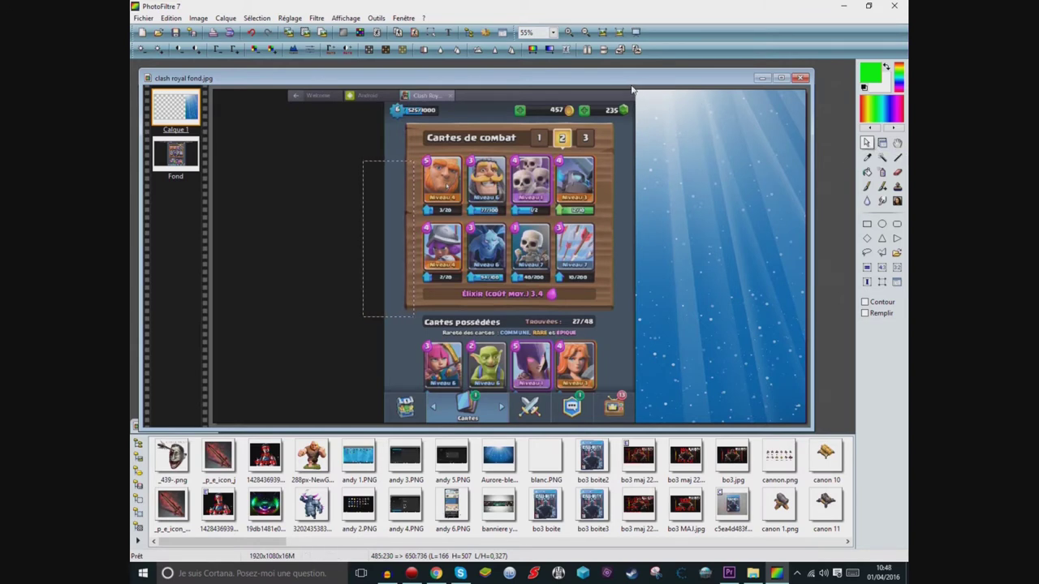
- Select the visible blue area with a rectangle about 552 by 1080 px, aligning its left edge with the game screen's border
drag(638, 103, 825, 441)
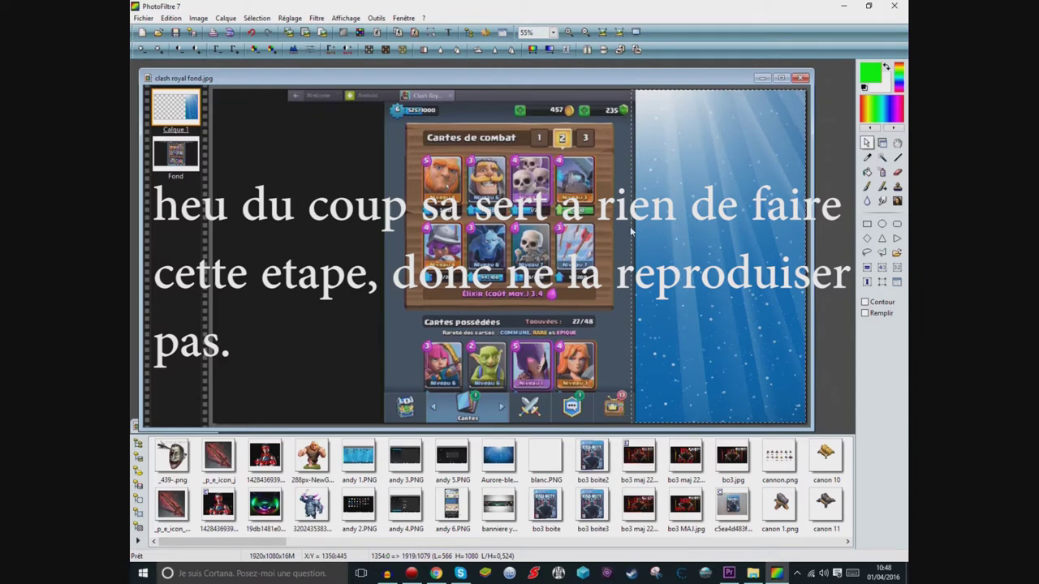
drag(631, 227, 636, 225)
- Examine up close the edge where the selected blue layer meets the game screen
click(567, 32)
click(568, 31)
click(568, 32)
click(567, 32)
click(567, 31)
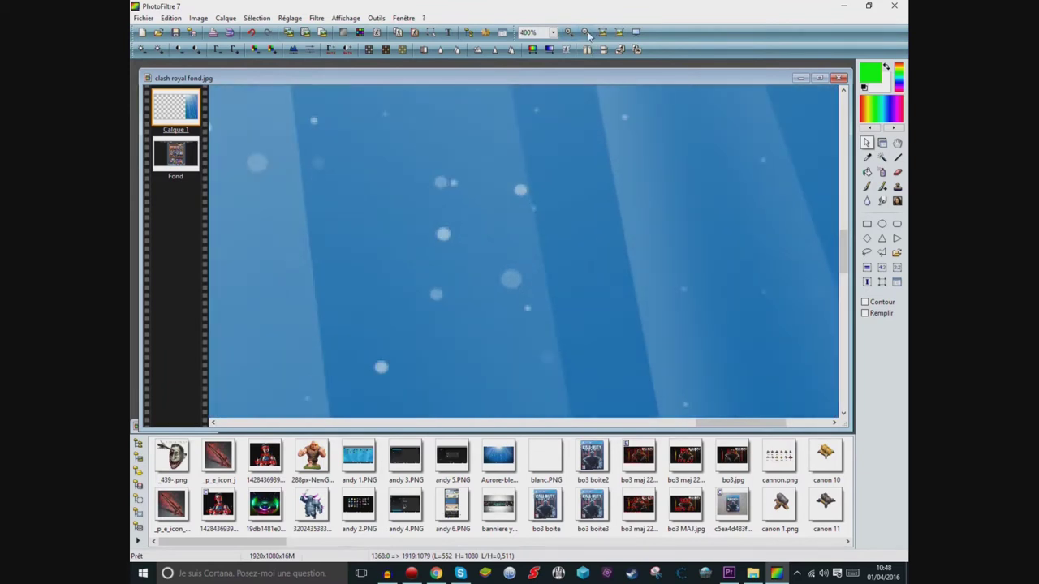
click(585, 32)
drag(724, 423, 643, 427)
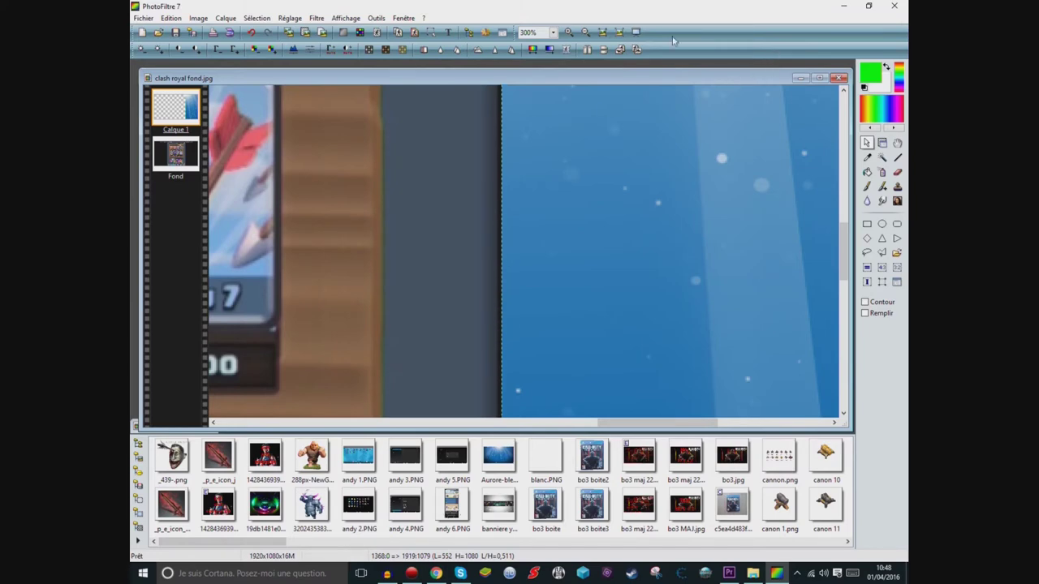
click(584, 31)
click(585, 32)
click(585, 32)
click(584, 32)
click(585, 31)
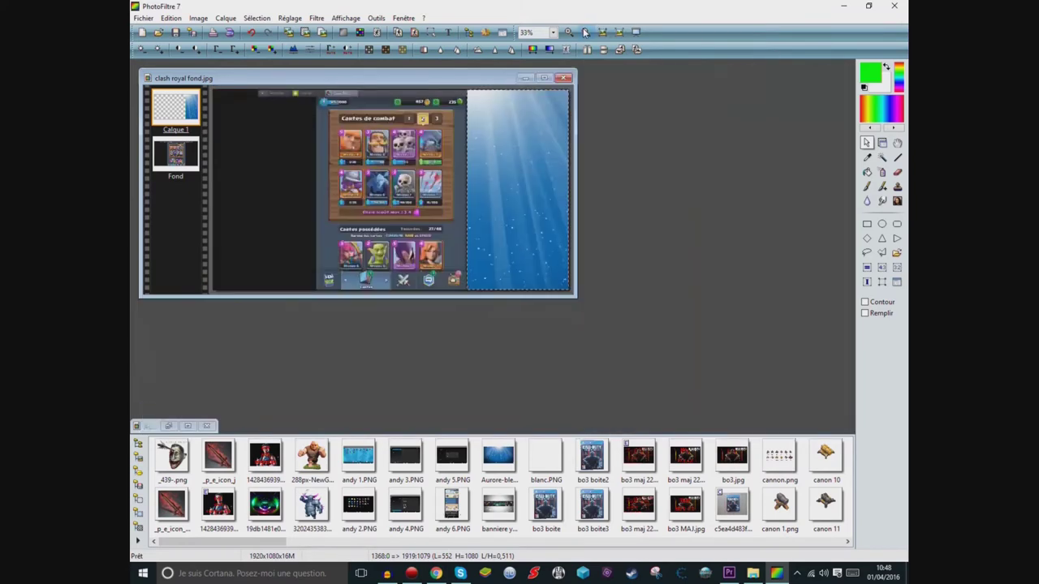
click(568, 31)
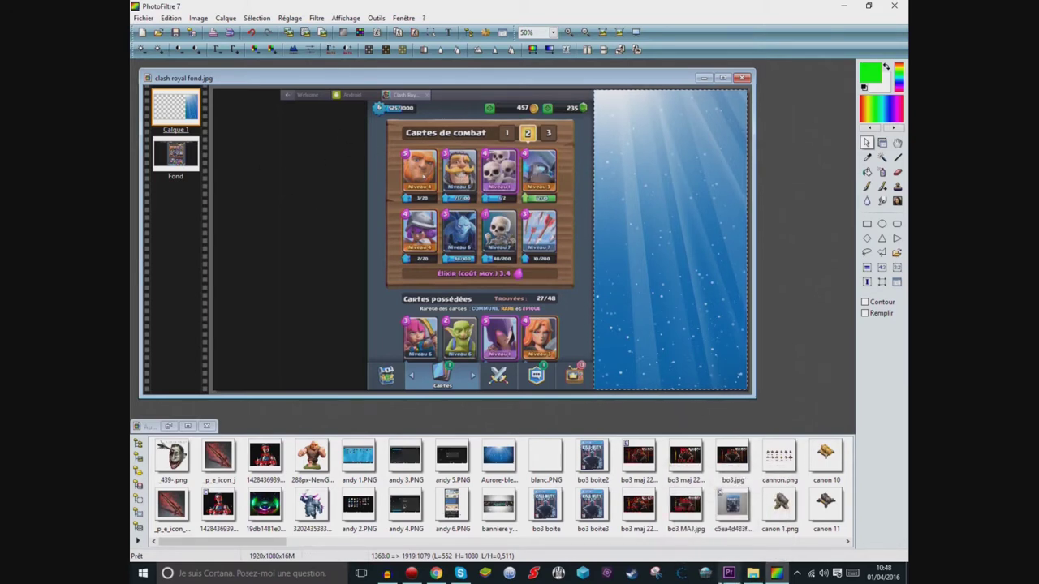
- Switch to Premiere Pro, start a new capture in Outil Capture d'écran, and search Windows for "capt"
click(729, 573)
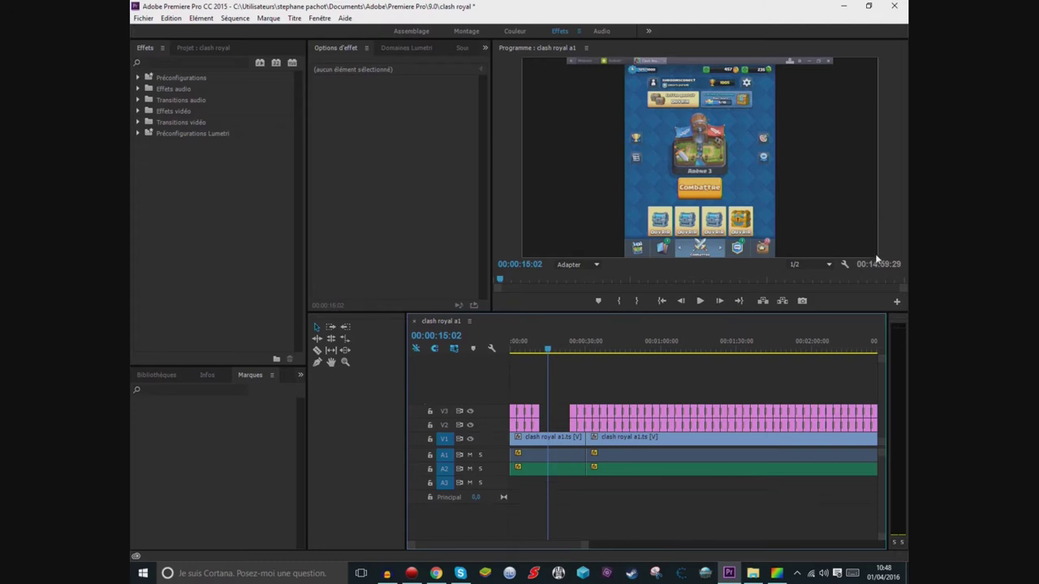
click(656, 573)
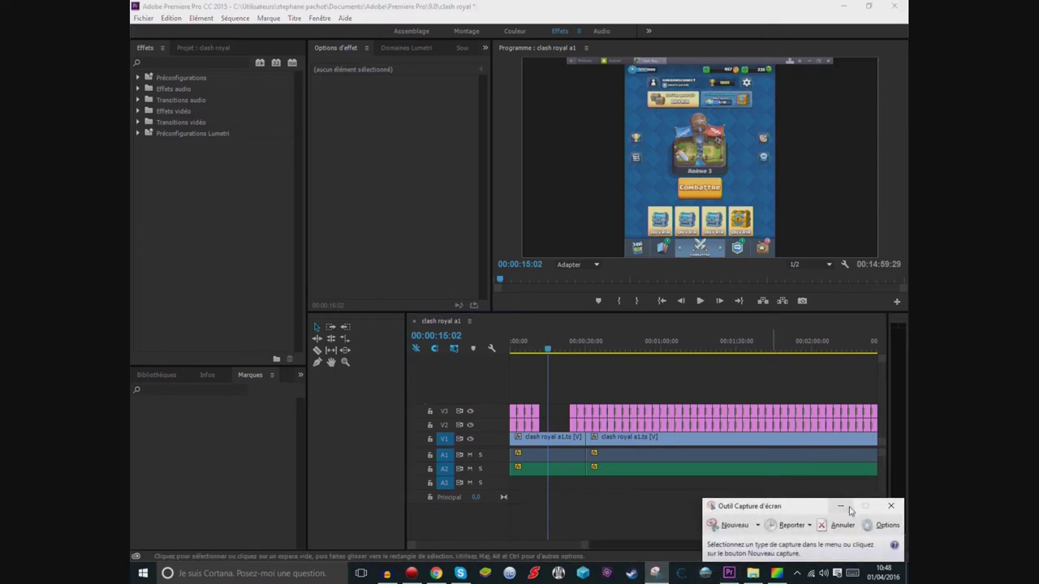
click(735, 525)
click(313, 573)
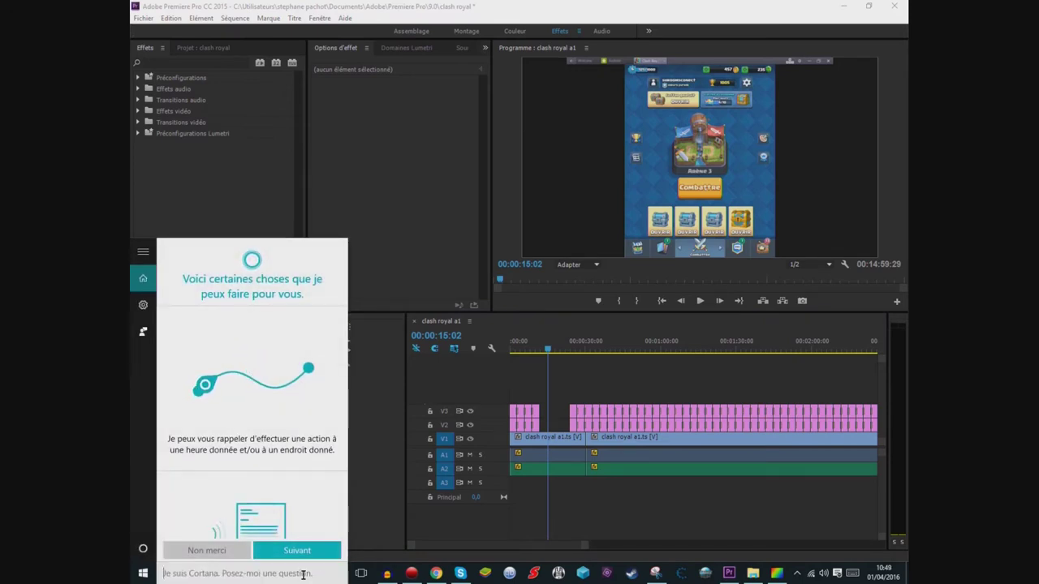
text(capt)
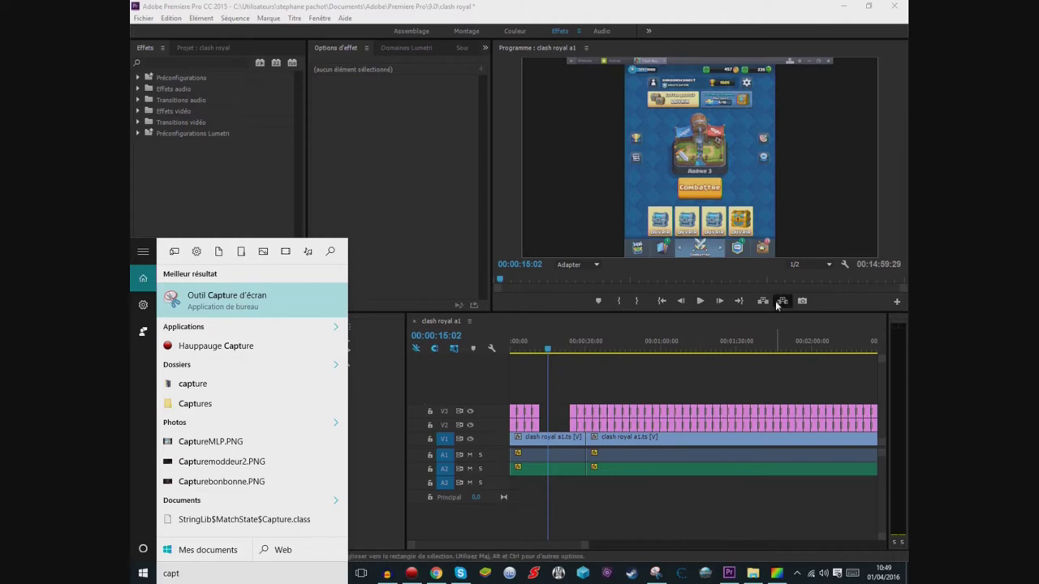
- Open the still-image export dialog for the current clash royal a1 frame and close it without exporting
click(802, 301)
click(802, 301)
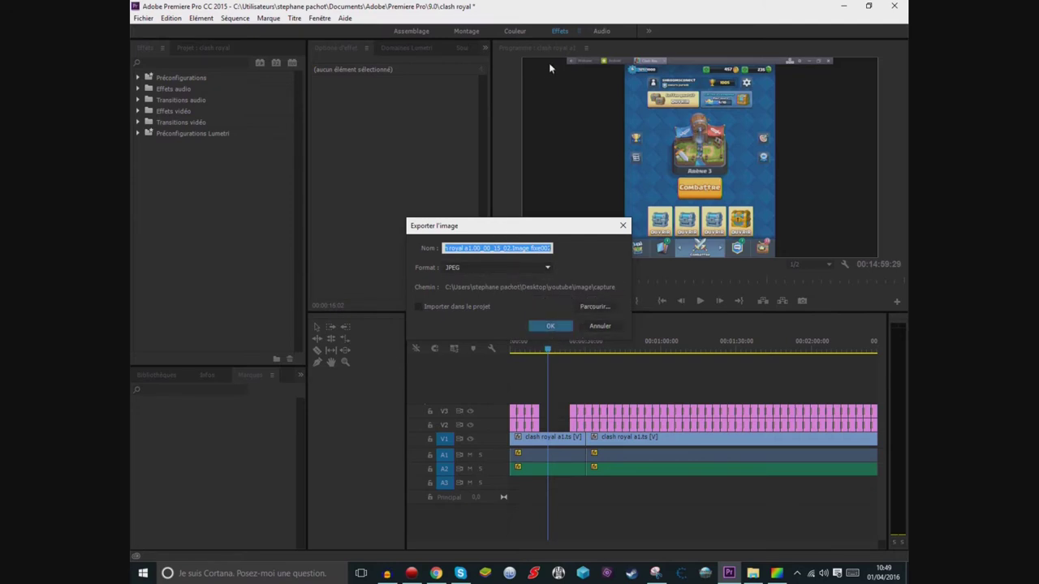
click(600, 326)
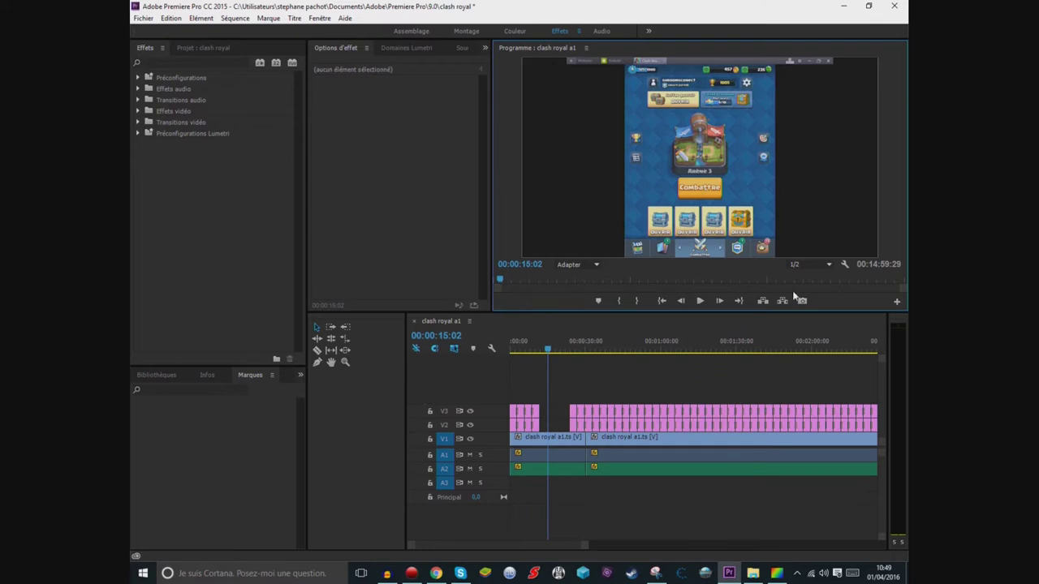
- Switch to PhotoFiltre 7 and insert a new automatic-transparency background beneath the game capture
click(775, 574)
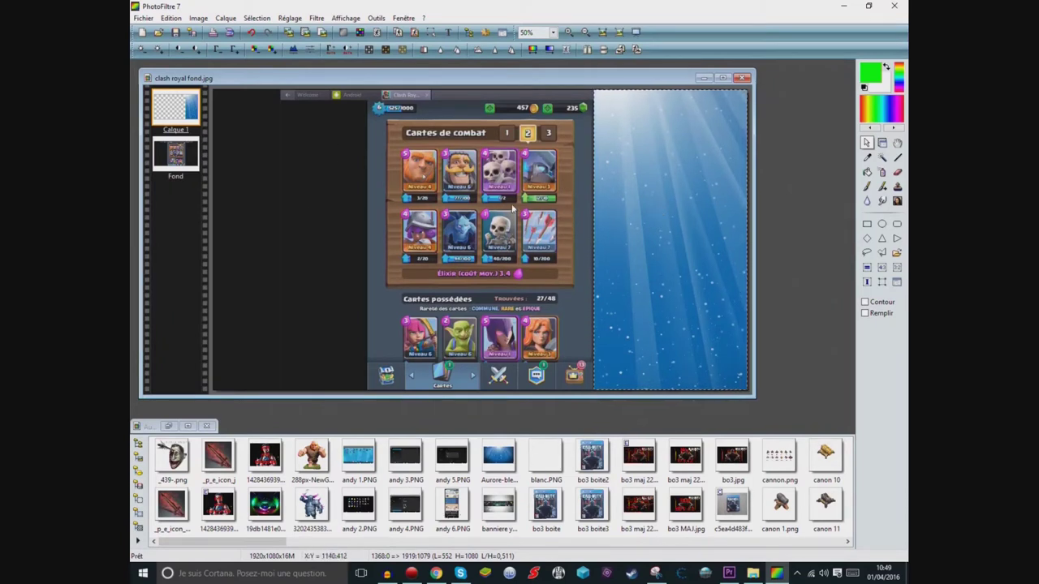
click(193, 165)
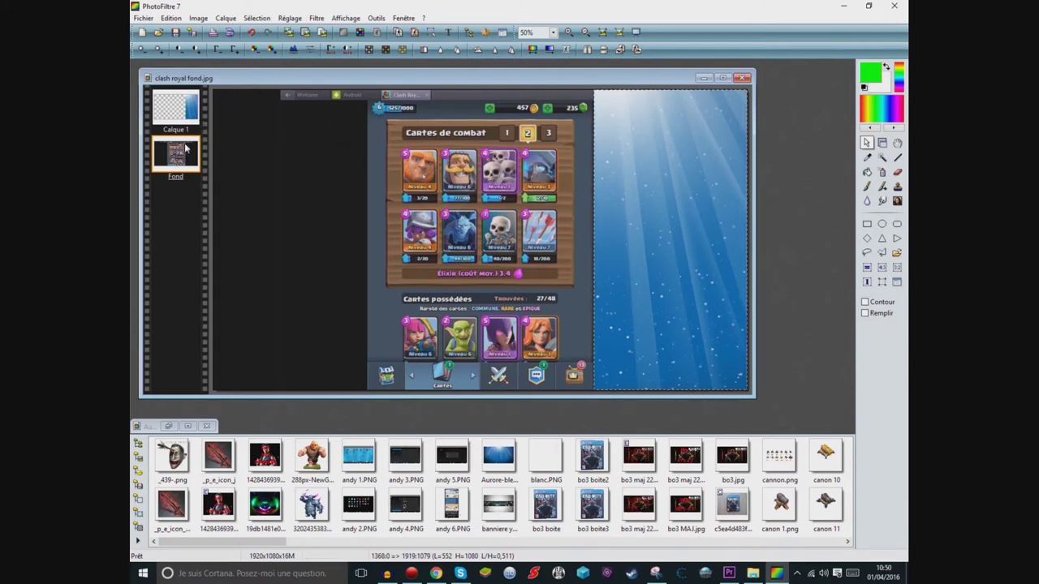
click(171, 18)
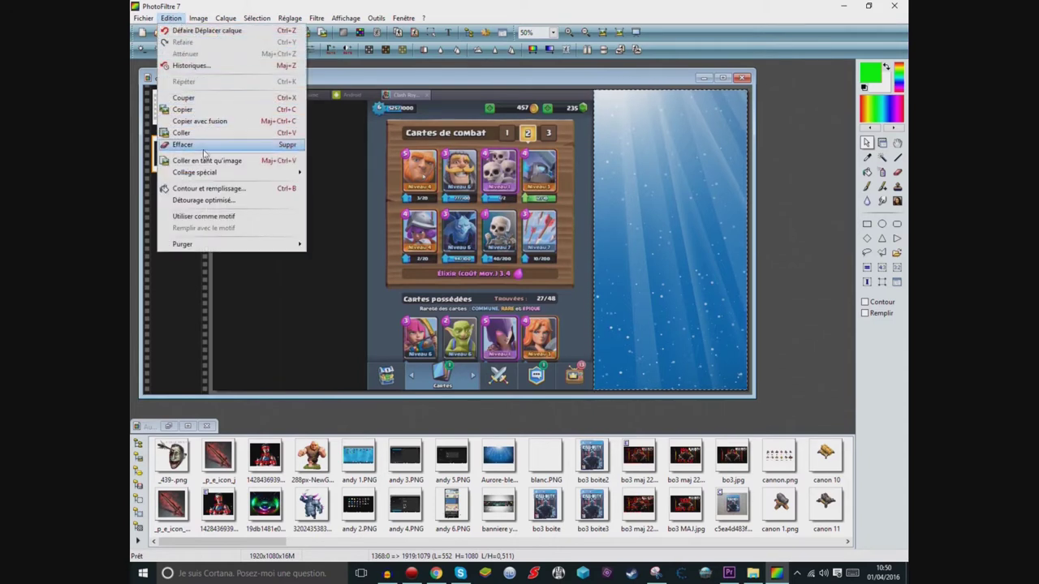
click(198, 18)
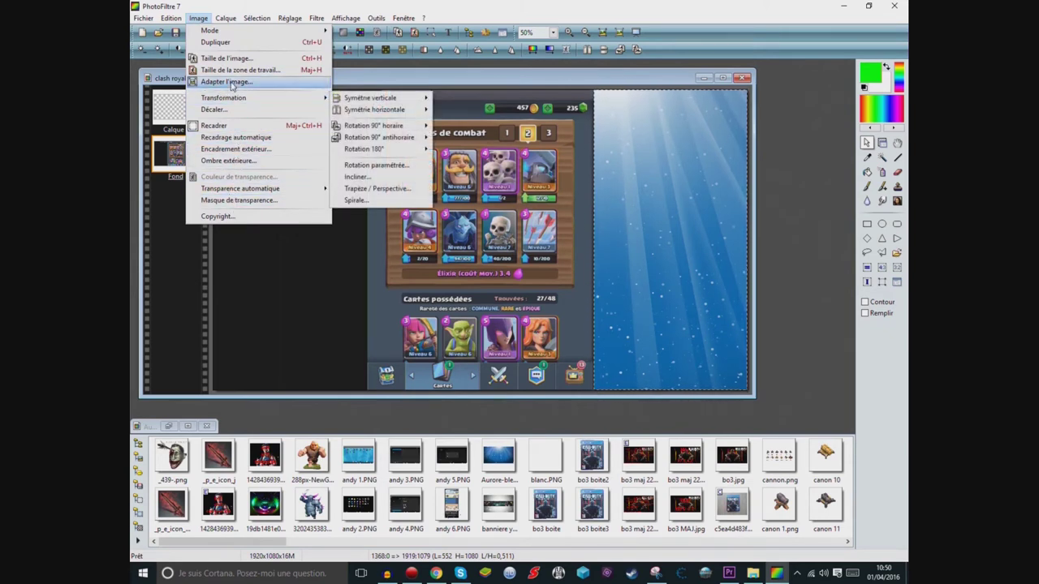
mouse_move(218, 18)
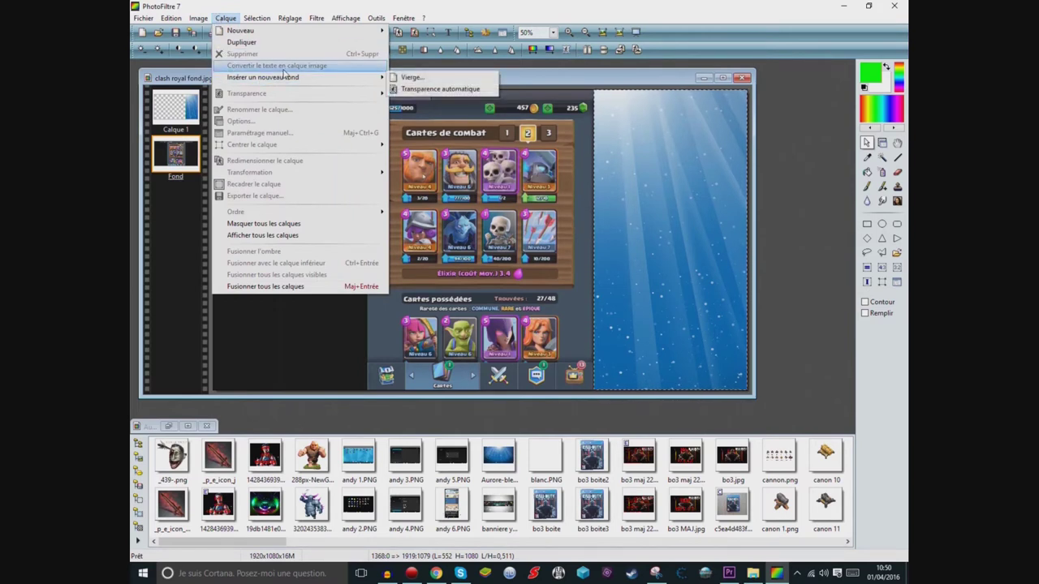
mouse_move(300, 79)
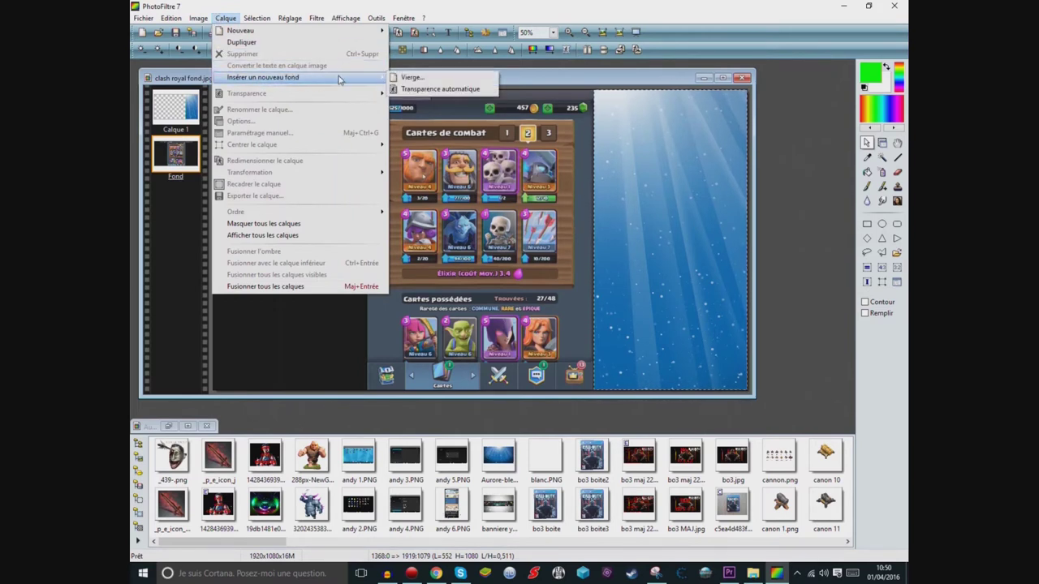
click(439, 90)
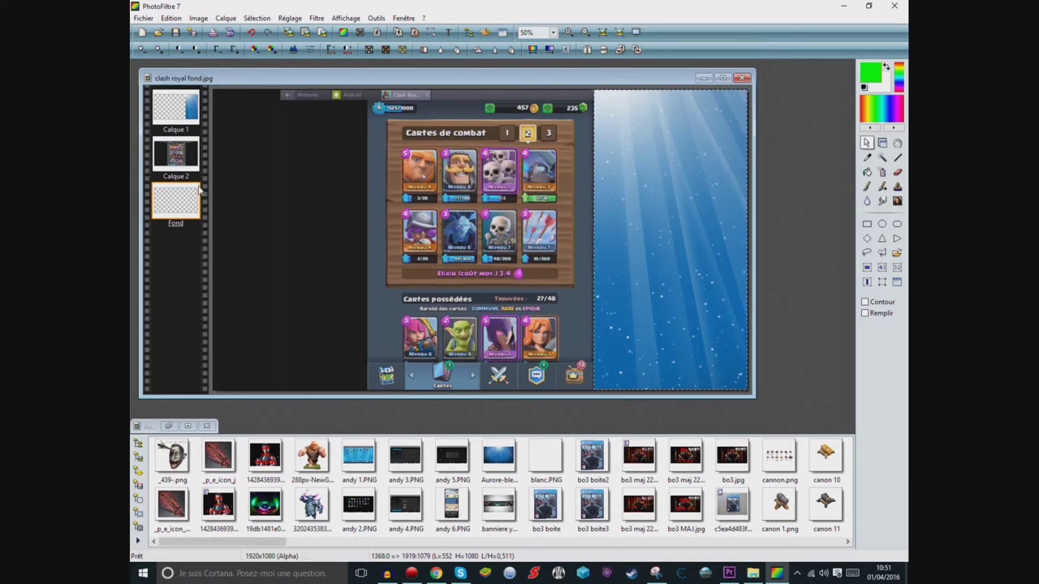
- Delete the layer that contains the game capture
click(174, 154)
right_click(174, 154)
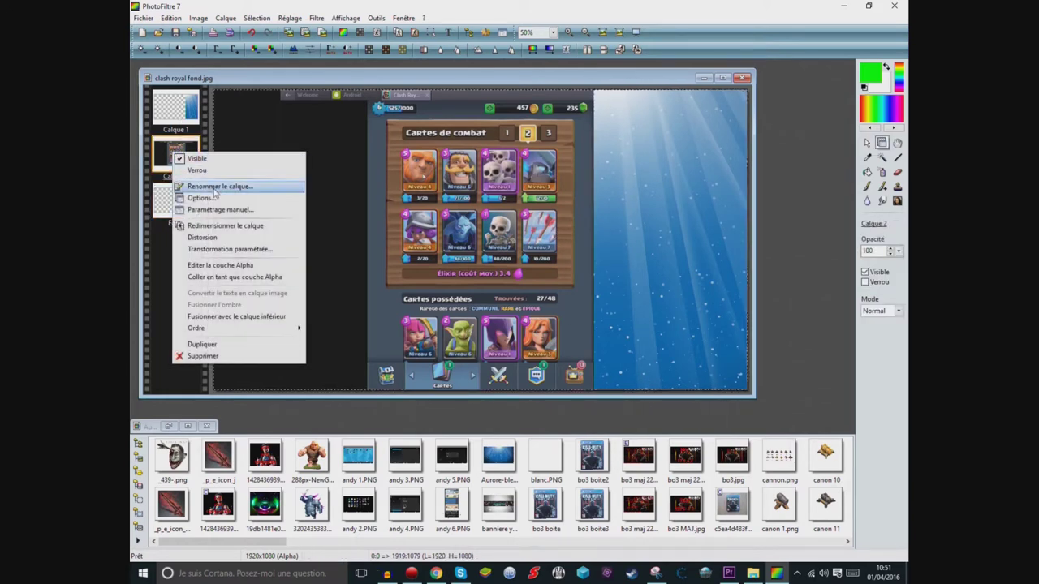
click(210, 357)
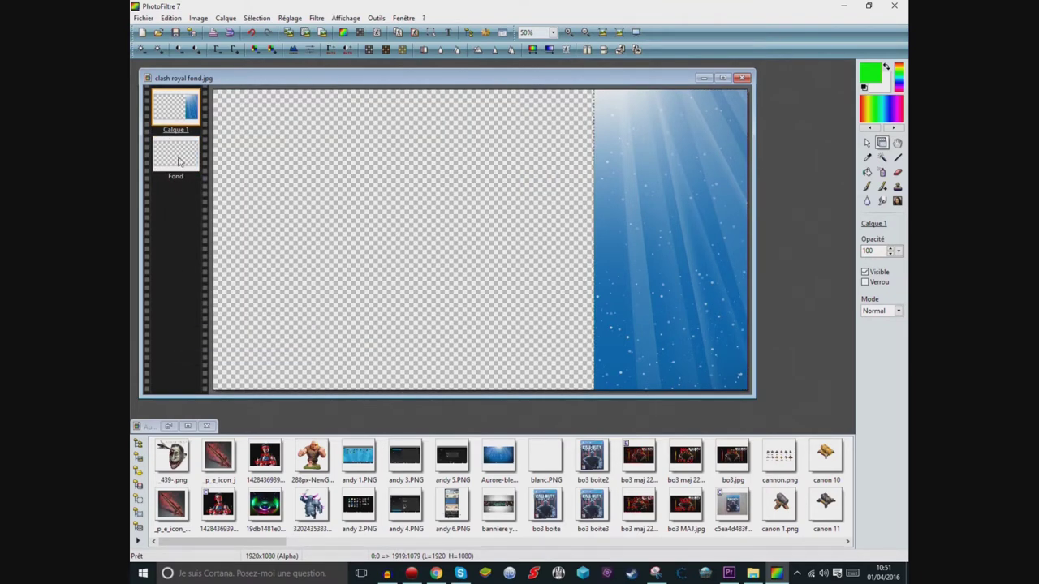
- Merge the blue light-ray layer with the transparent background below it
click(179, 161)
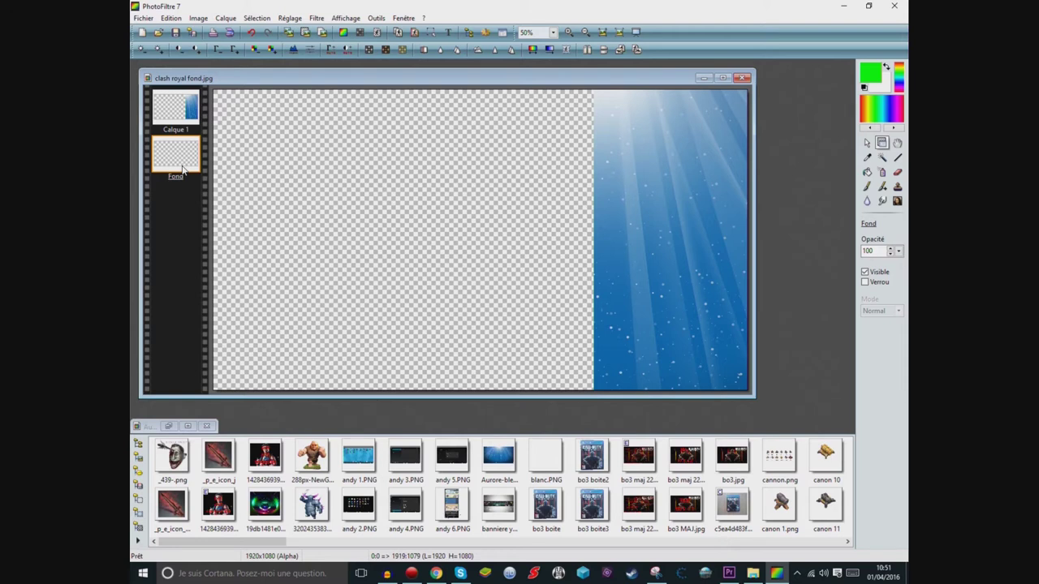
click(175, 113)
right_click(175, 95)
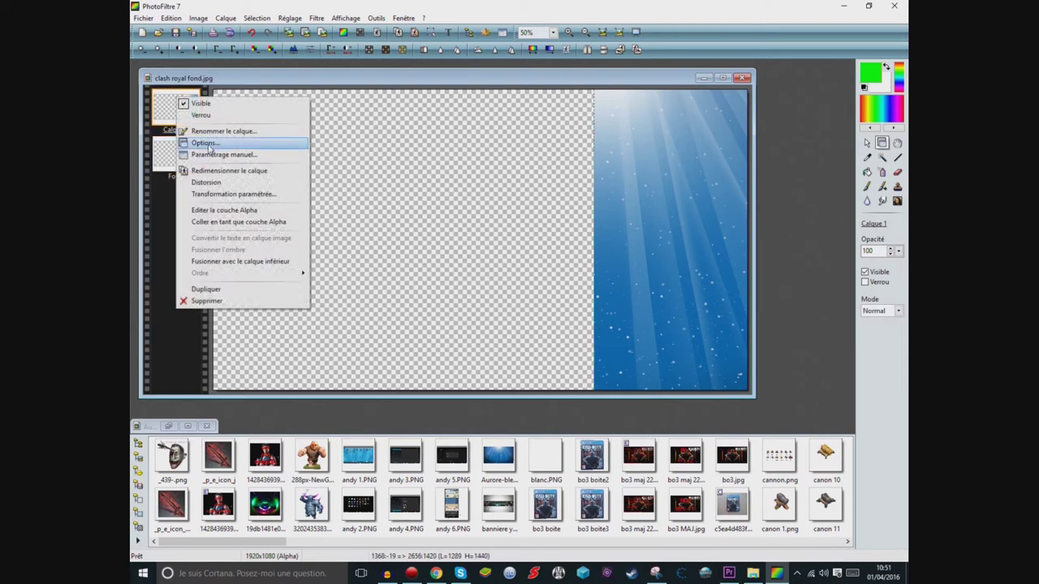
click(162, 254)
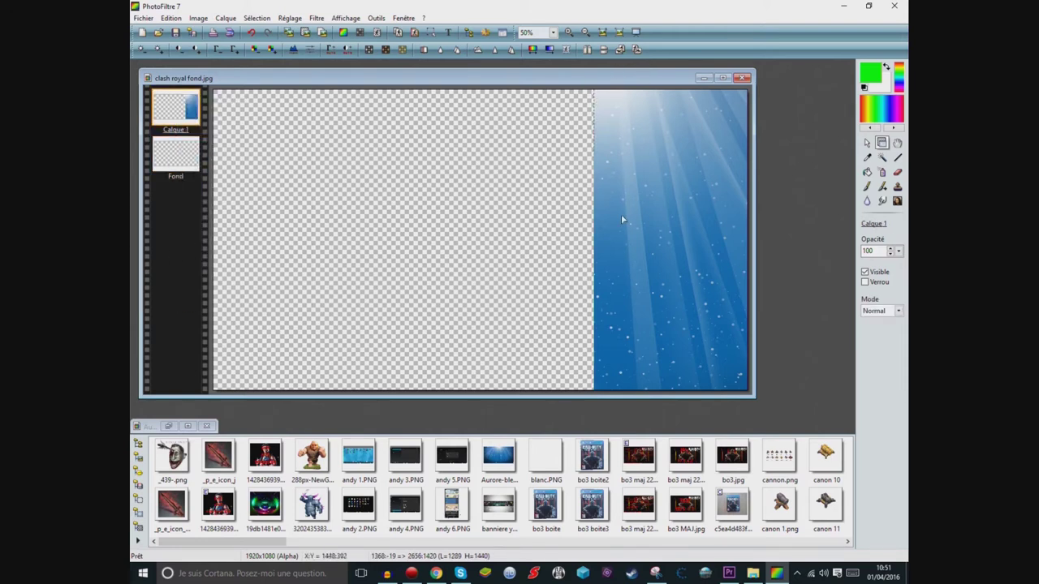
right_click(173, 115)
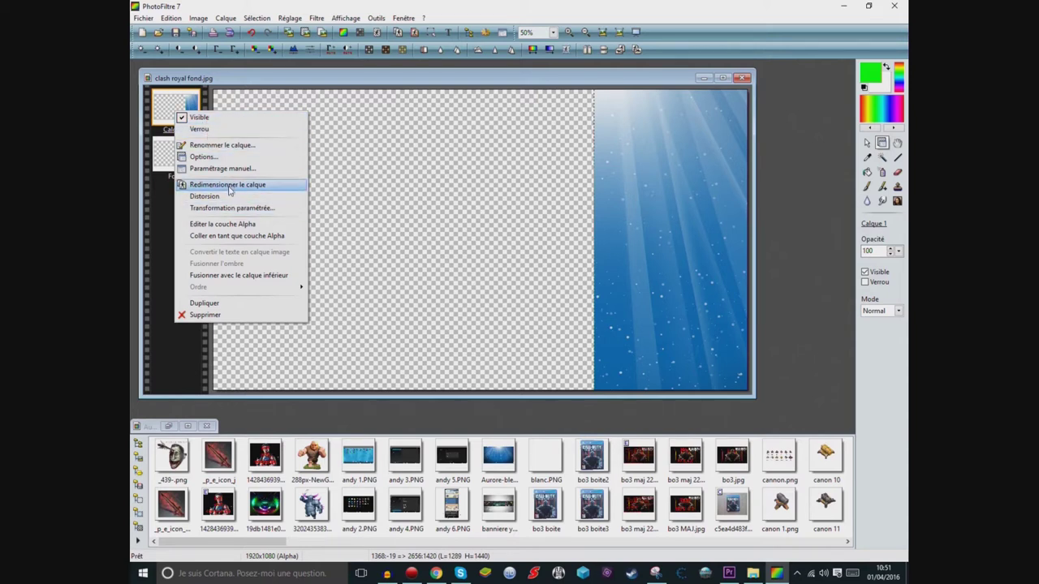
click(267, 277)
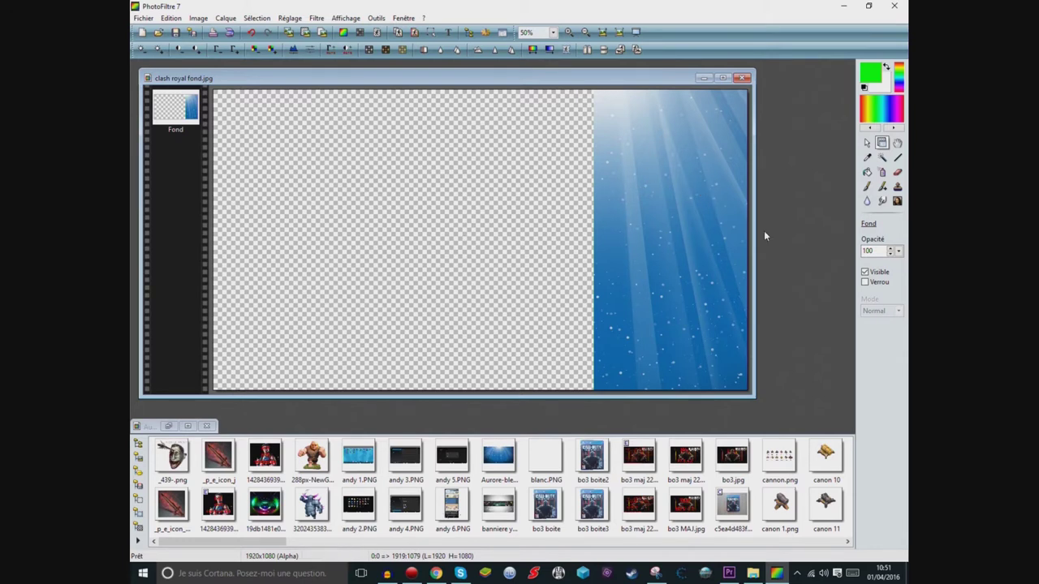
- Crop the image automatically to the blue strip, removing the empty transparent area
right_click(386, 202)
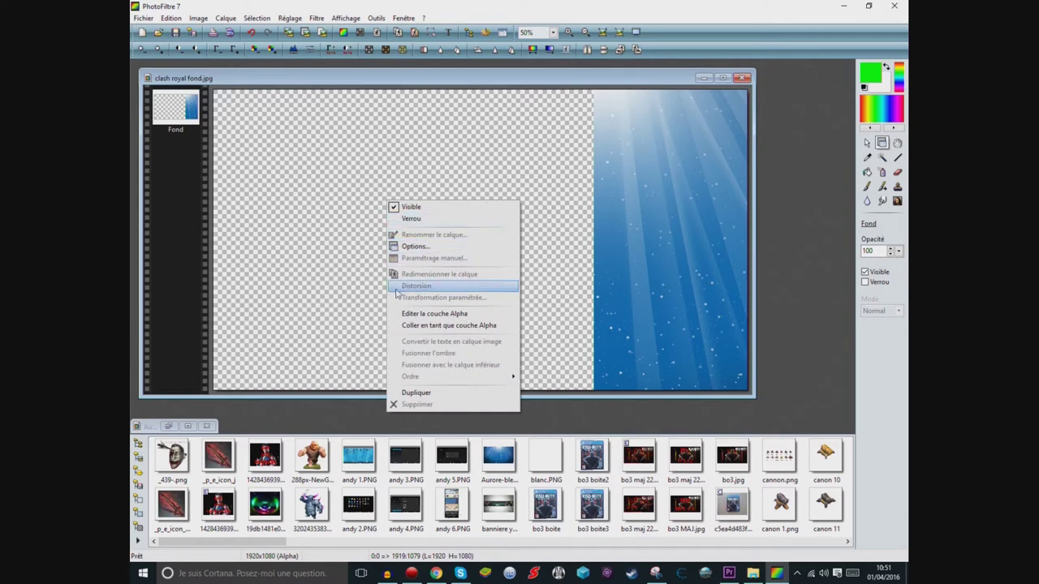
click(327, 235)
click(198, 18)
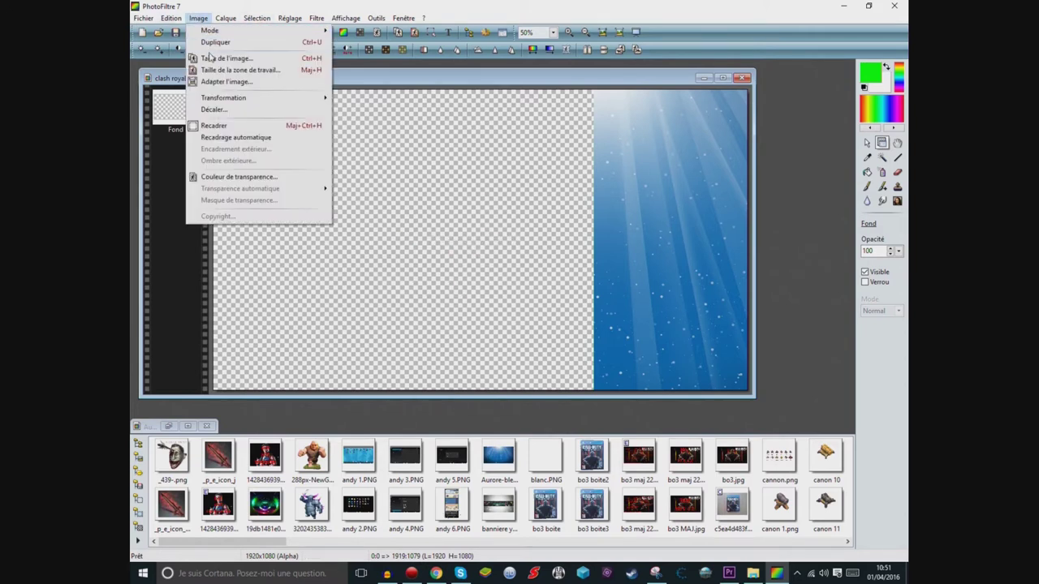
click(224, 138)
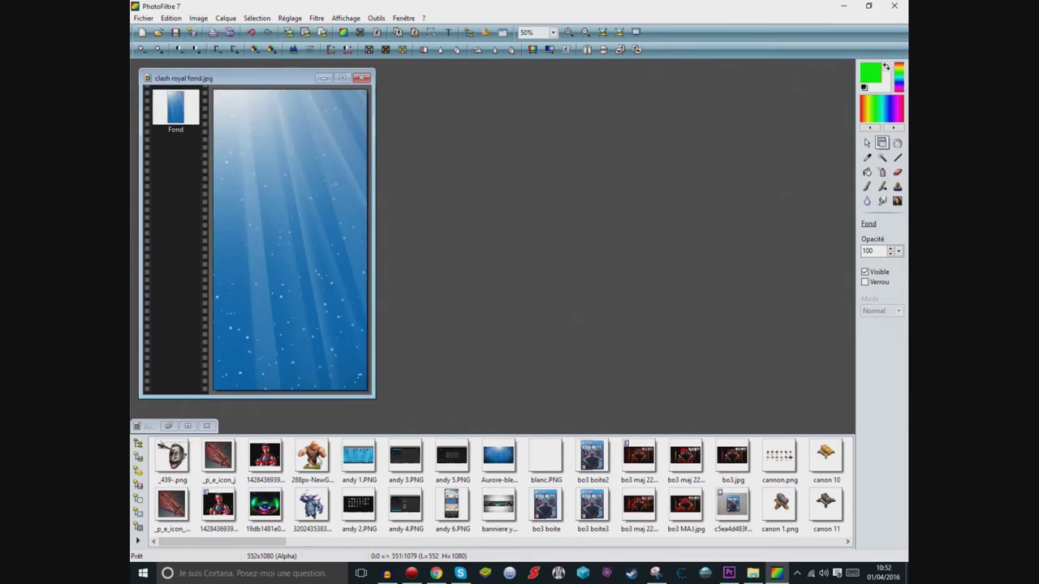
- Add the giant character image as a layer and place it in the upper part of the blue background
click(321, 462)
mouse_move(284, 184)
mouse_down()
mouse_move(277, 268)
mouse_move(274, 121)
mouse_move(280, 173)
mouse_up()
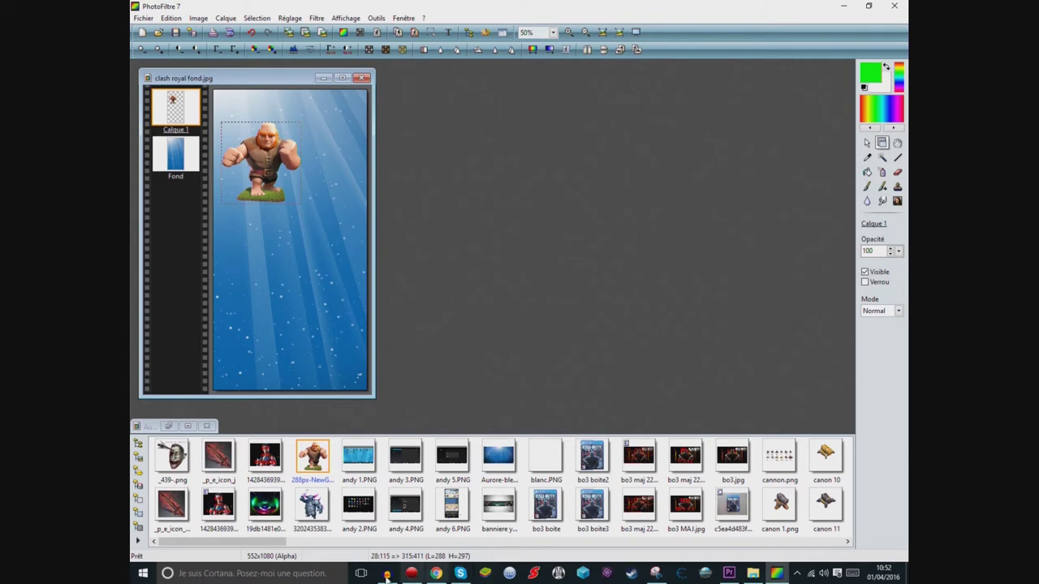
- Try the stone golem image as a layer over the blue background and delete that layer
drag(265, 545, 619, 555)
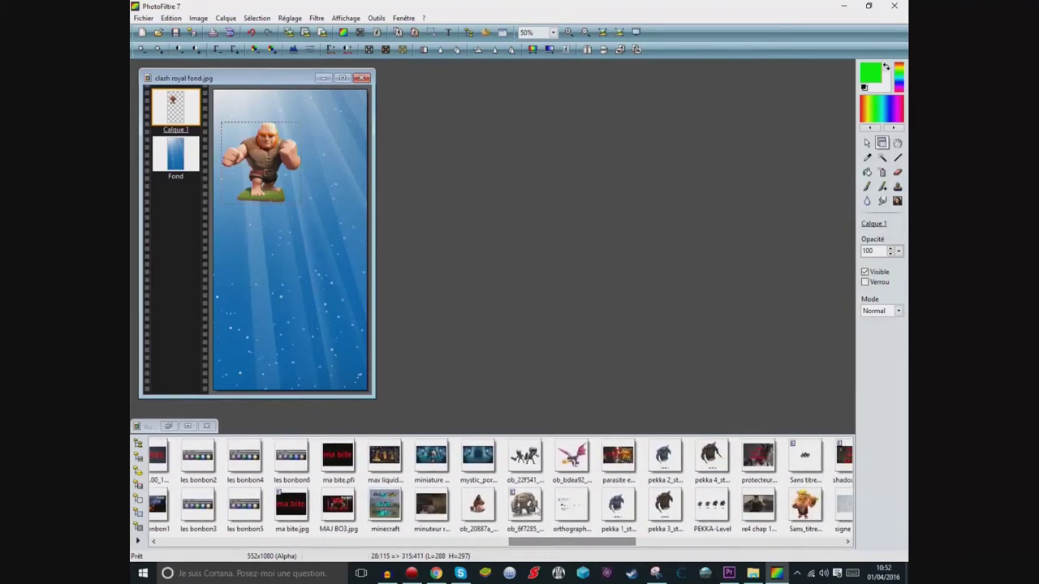
drag(527, 516, 263, 285)
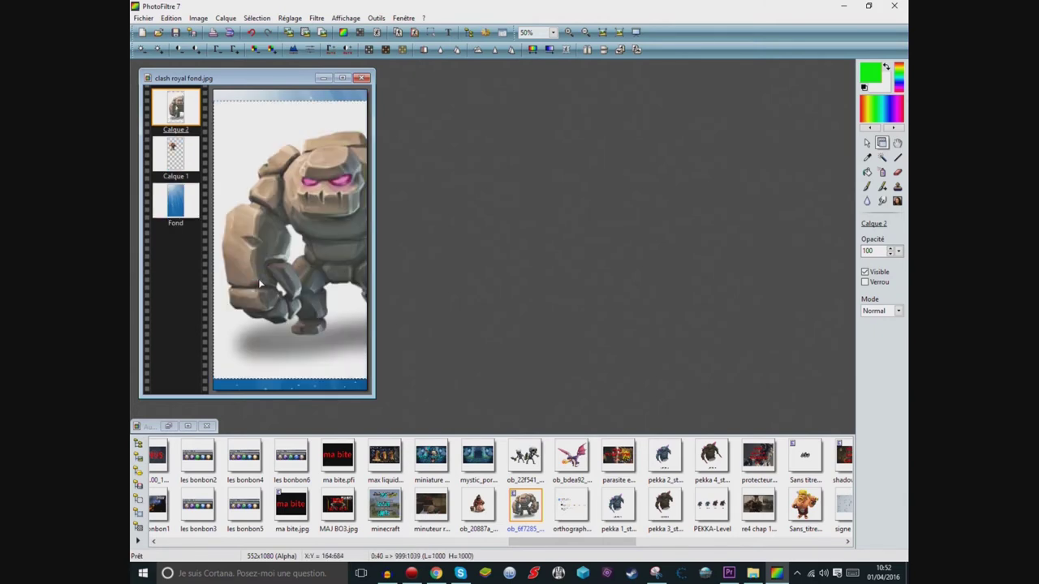
drag(258, 237, 233, 191)
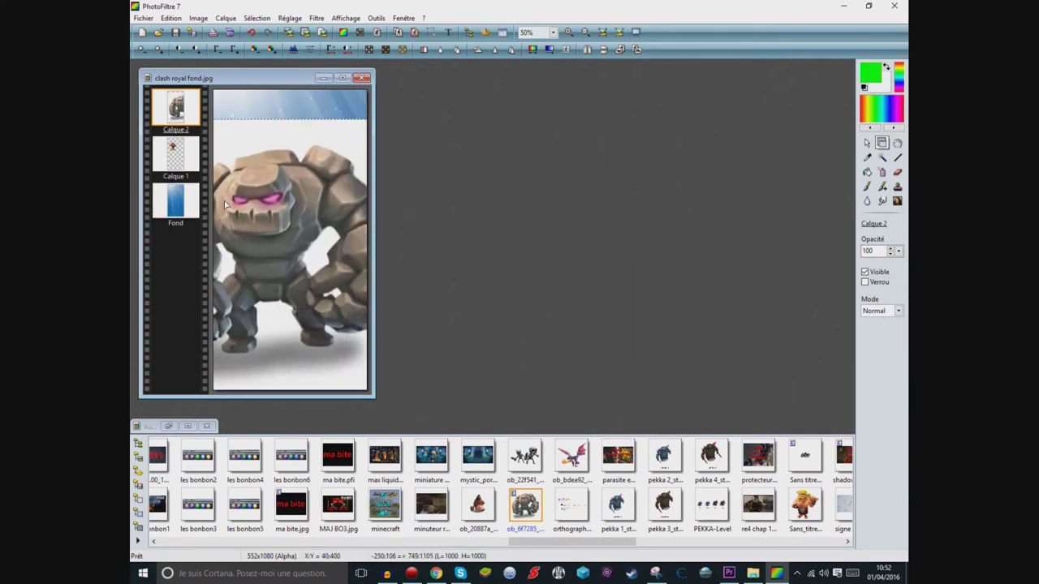
right_click(299, 225)
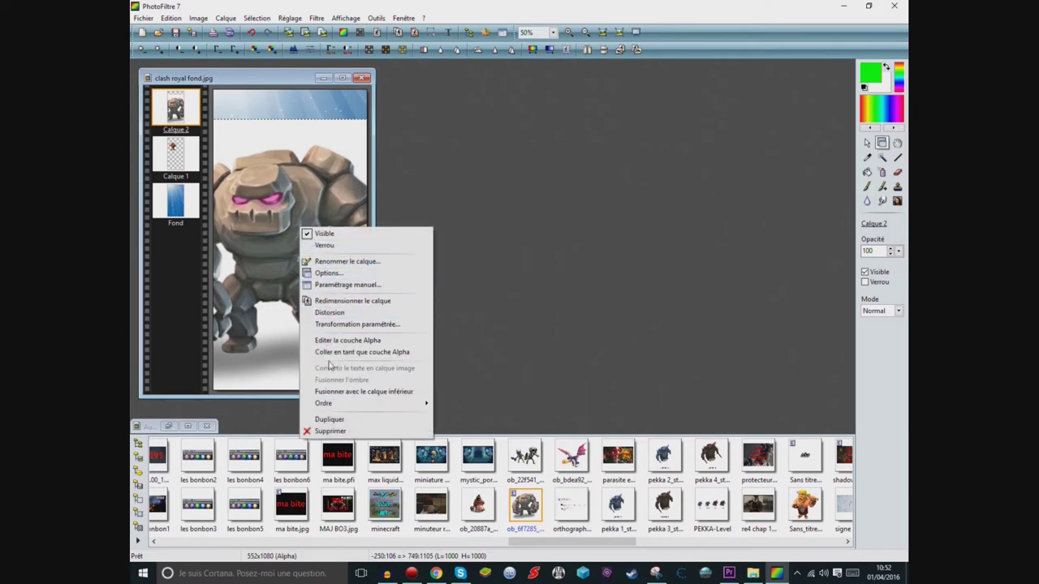
click(329, 431)
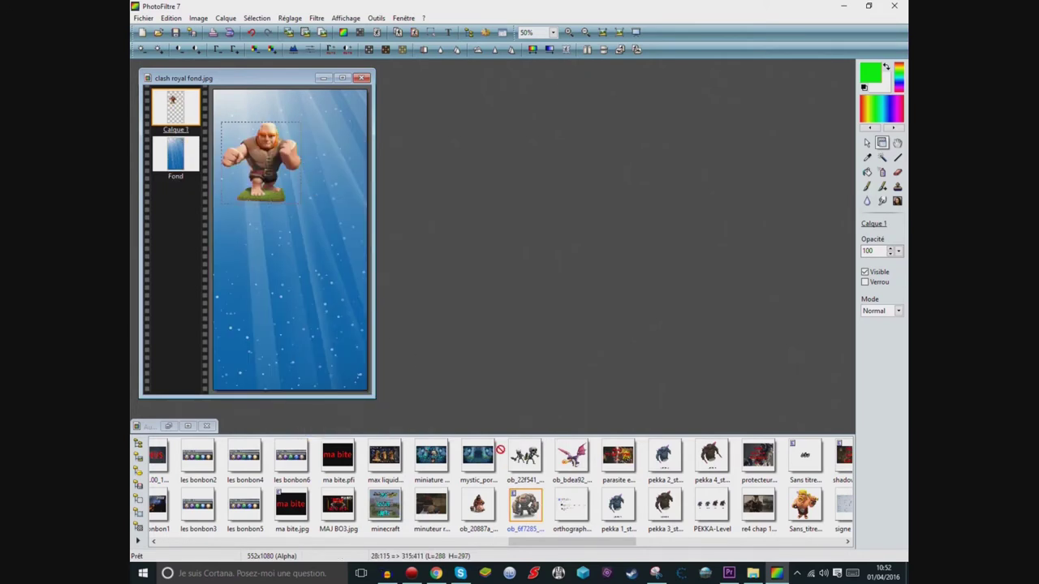
- Add the hog rider image as a layer and move it into the lower half, below the giant
drag(481, 520, 300, 290)
right_click(303, 239)
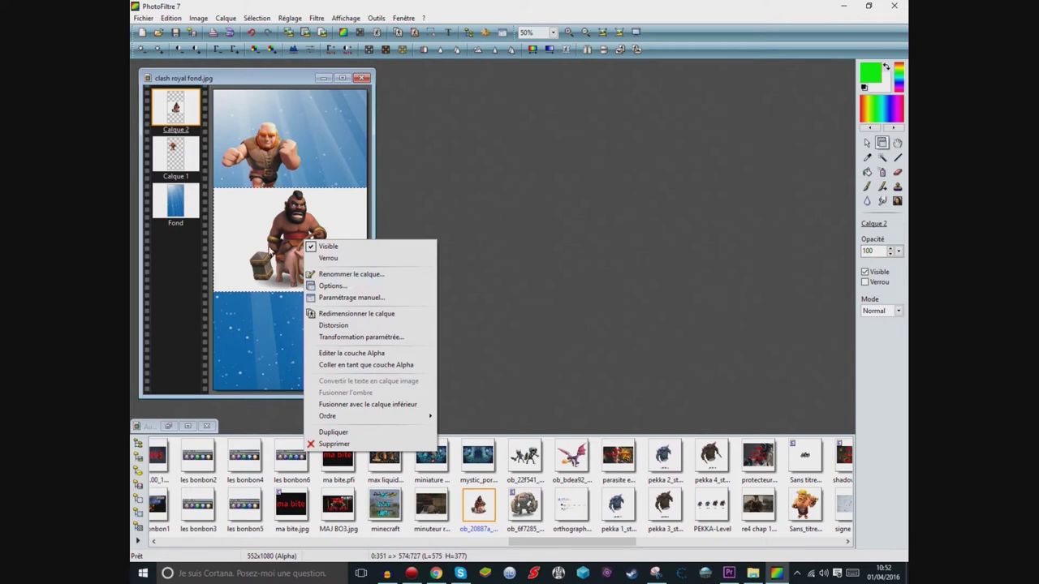
click(270, 250)
drag(286, 230, 283, 298)
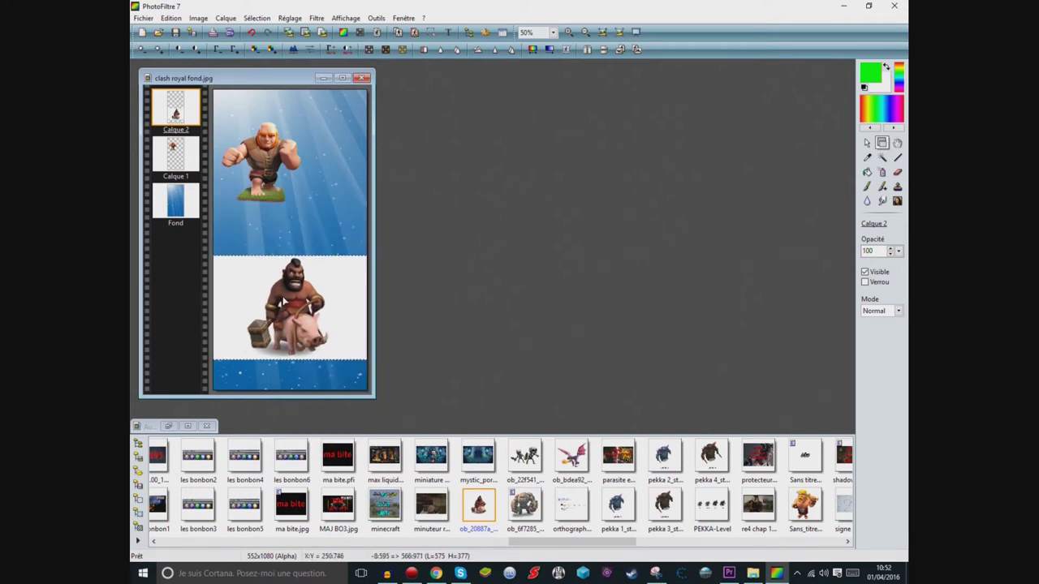
- Shrink the hog rider layer to about 367 by 241 px and place it below the giant
right_click(319, 295)
click(361, 372)
drag(344, 269, 284, 301)
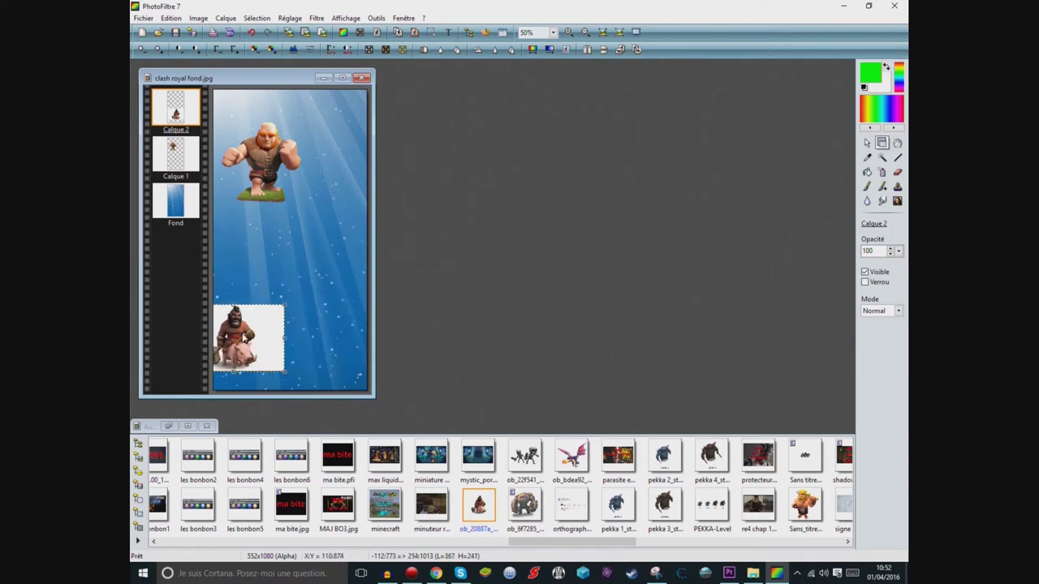
drag(260, 338, 299, 280)
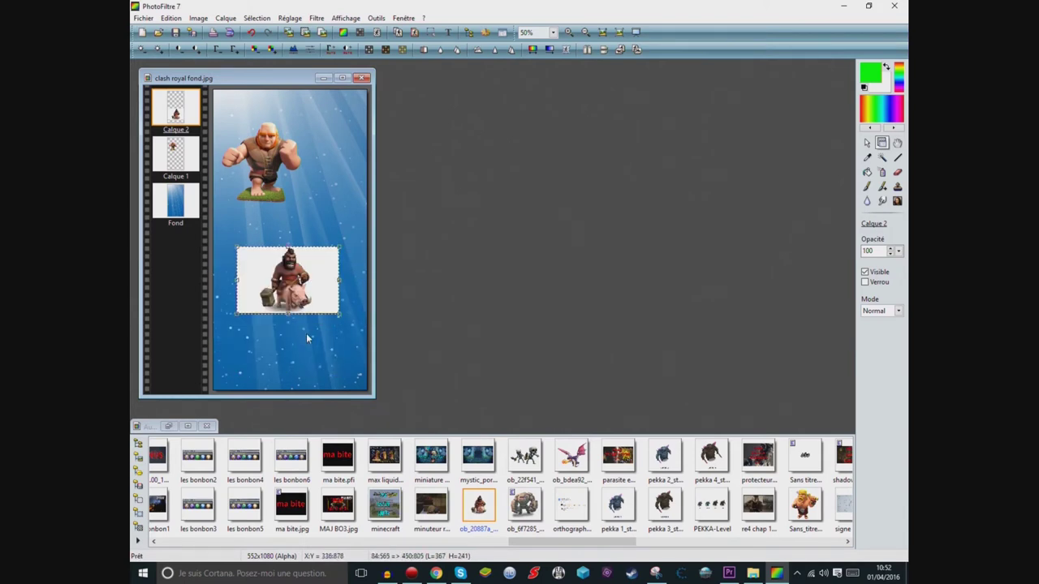
double_click(284, 265)
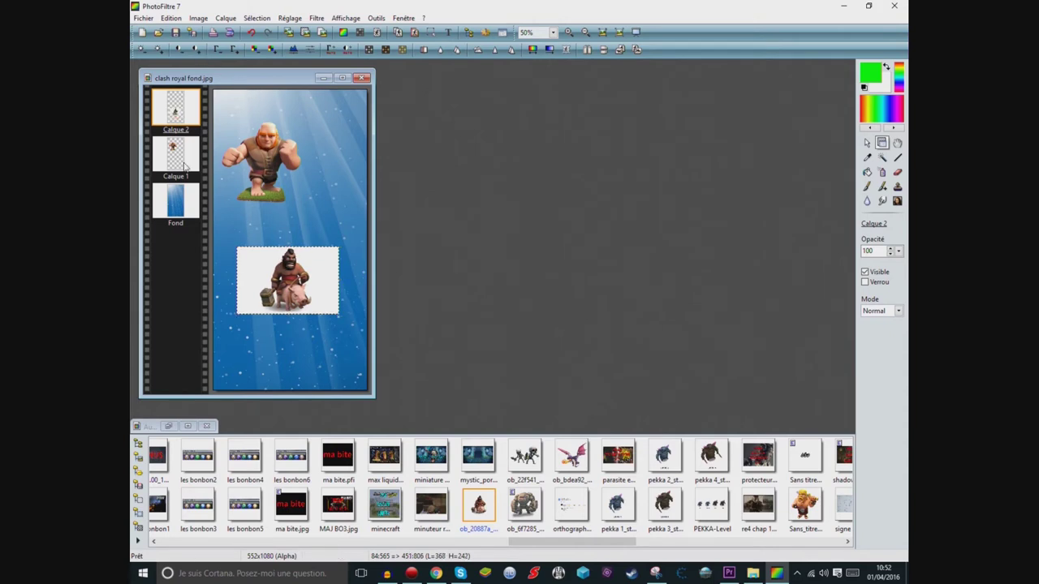
- Make the hog rider layer's white background transparent with a tolerance of 47 and an opacity of 0%
click(225, 18)
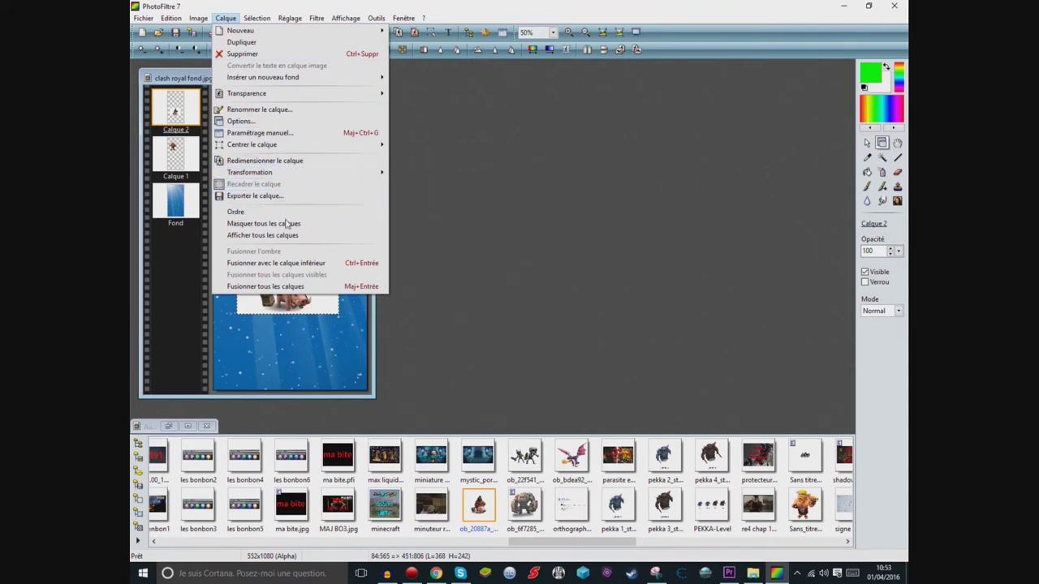
mouse_move(269, 94)
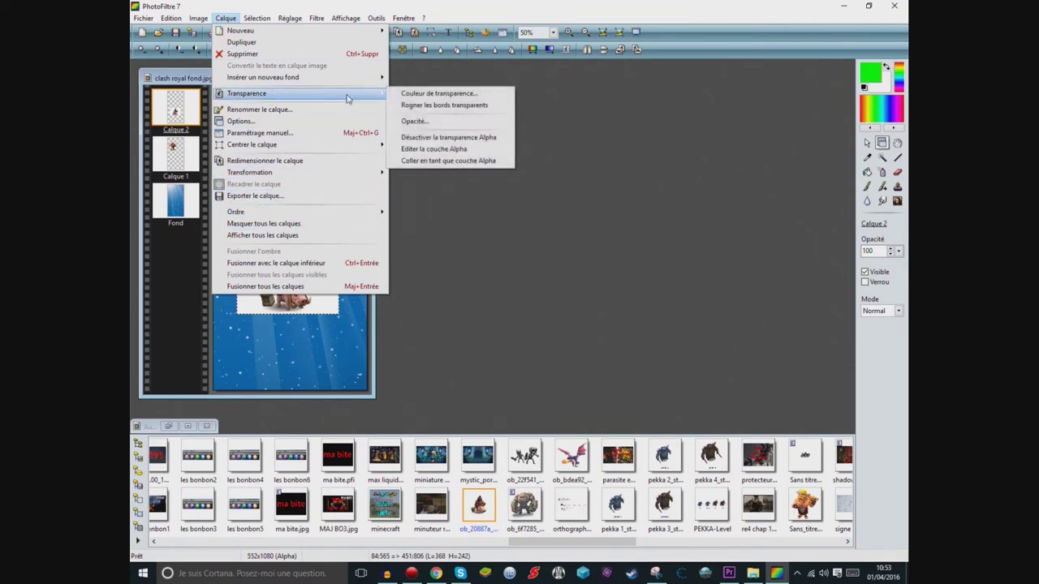
click(414, 94)
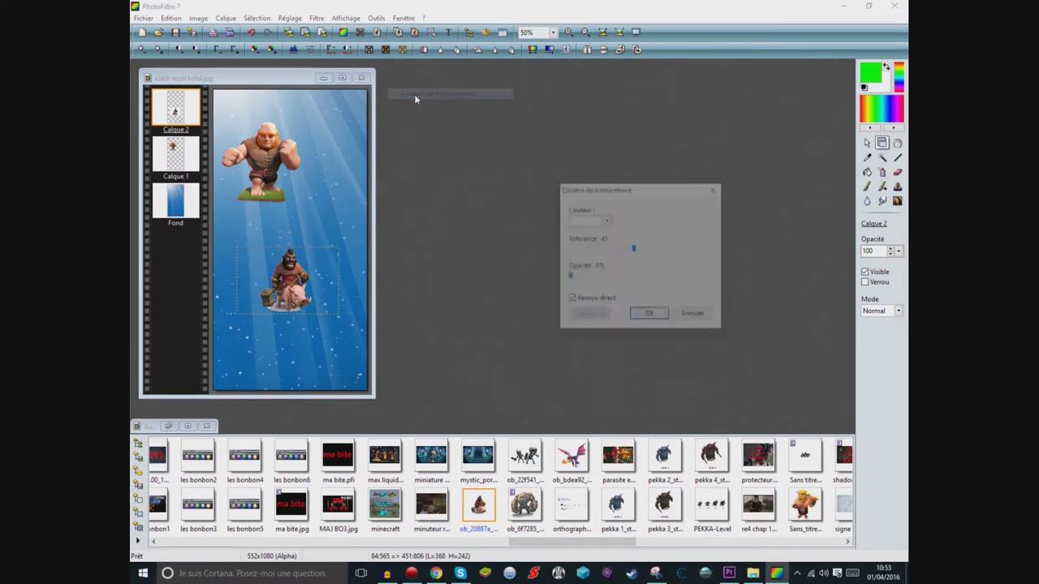
click(634, 251)
drag(639, 252, 640, 253)
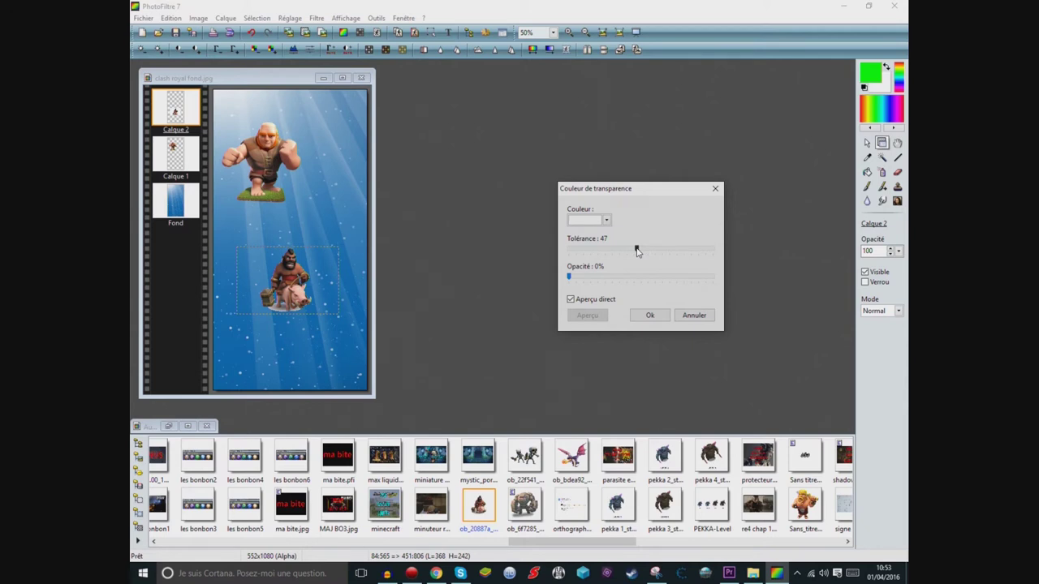
drag(570, 277, 546, 277)
click(650, 315)
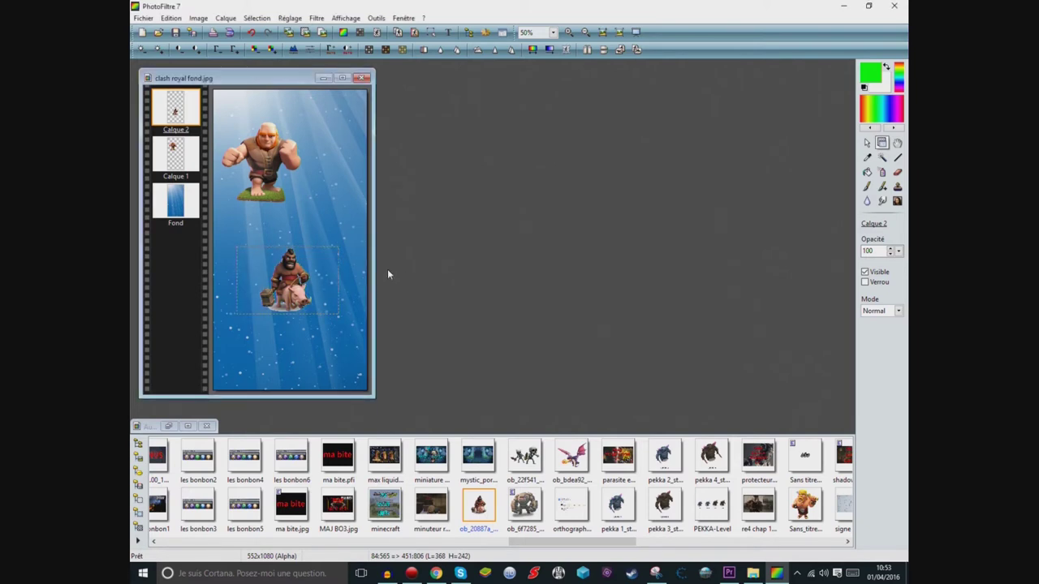
- Enlarge the hog rider layer to about 750 by 493 px and position it in the lower half below the giant
right_click(294, 275)
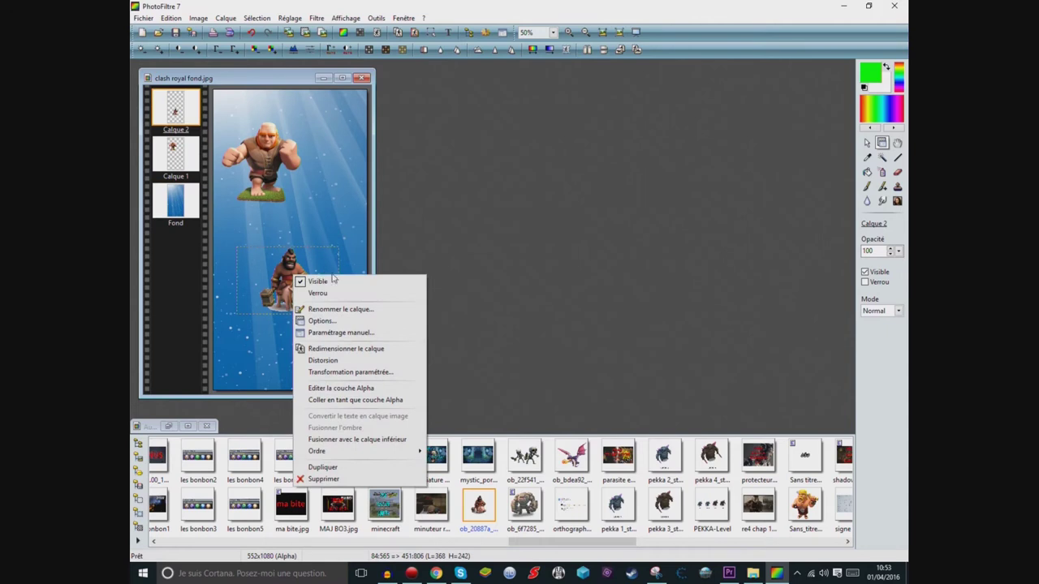
click(334, 349)
drag(338, 249, 419, 120)
drag(344, 244, 294, 260)
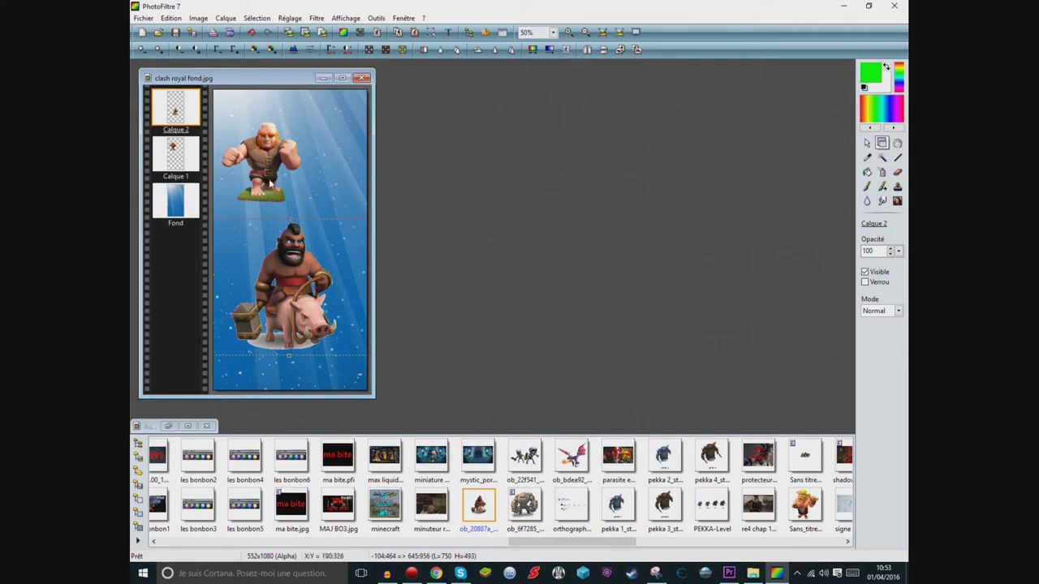
- Cancel the hog rider layer's enlargement and delete that layer from the blue background
right_click(293, 276)
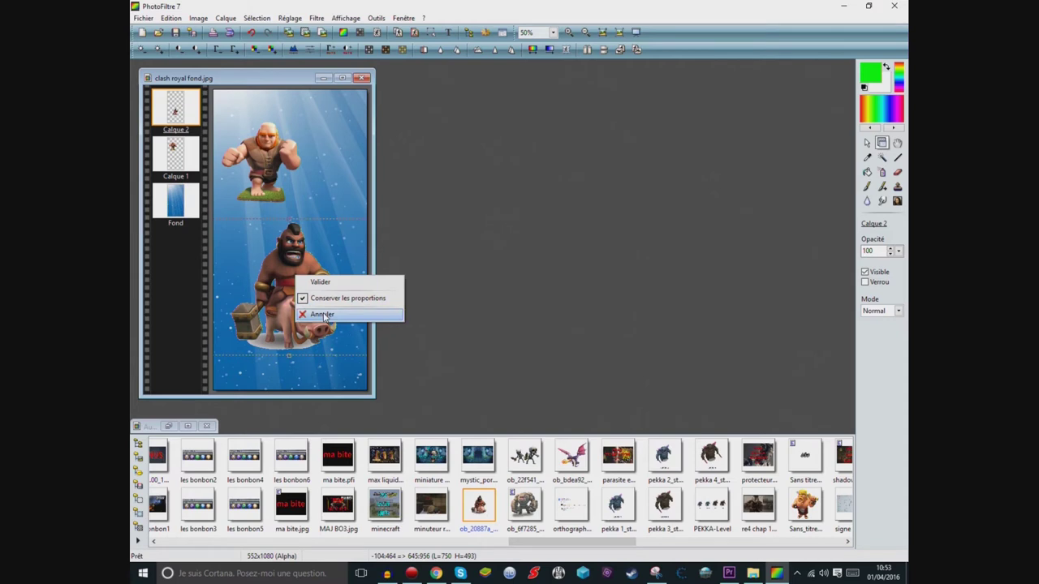
click(330, 319)
right_click(286, 276)
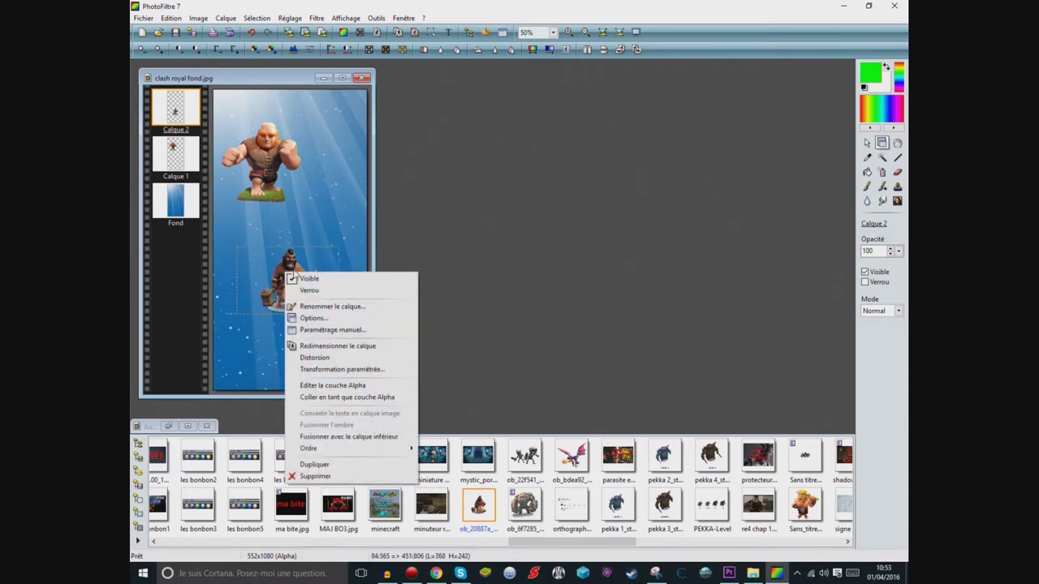
click(316, 476)
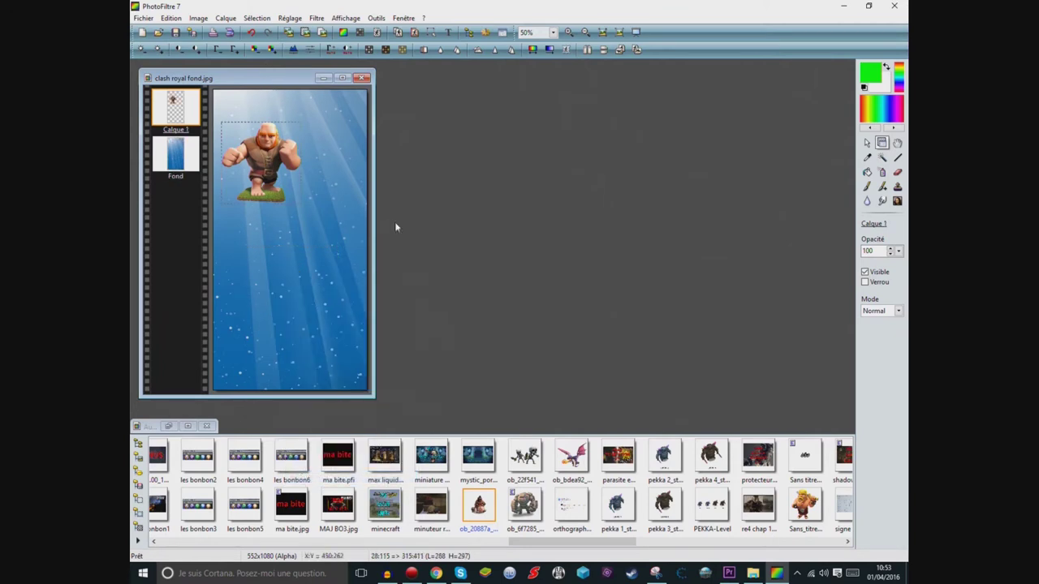
- Add the dark "pekka 4" image as a layer below the giant and the armoured blue P.E.K.K.A image to the giant's right
drag(711, 457, 290, 262)
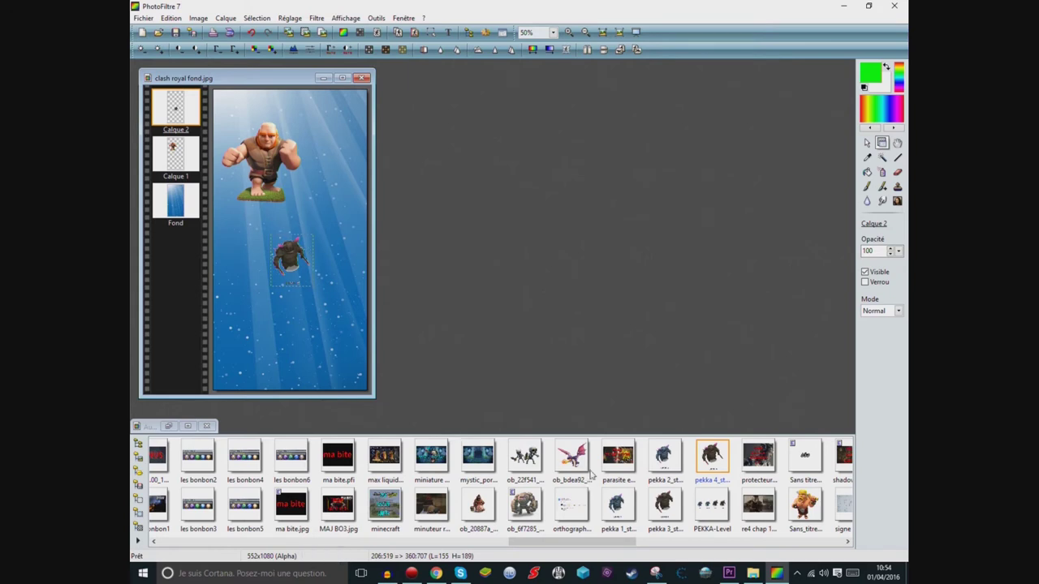
drag(560, 542, 212, 535)
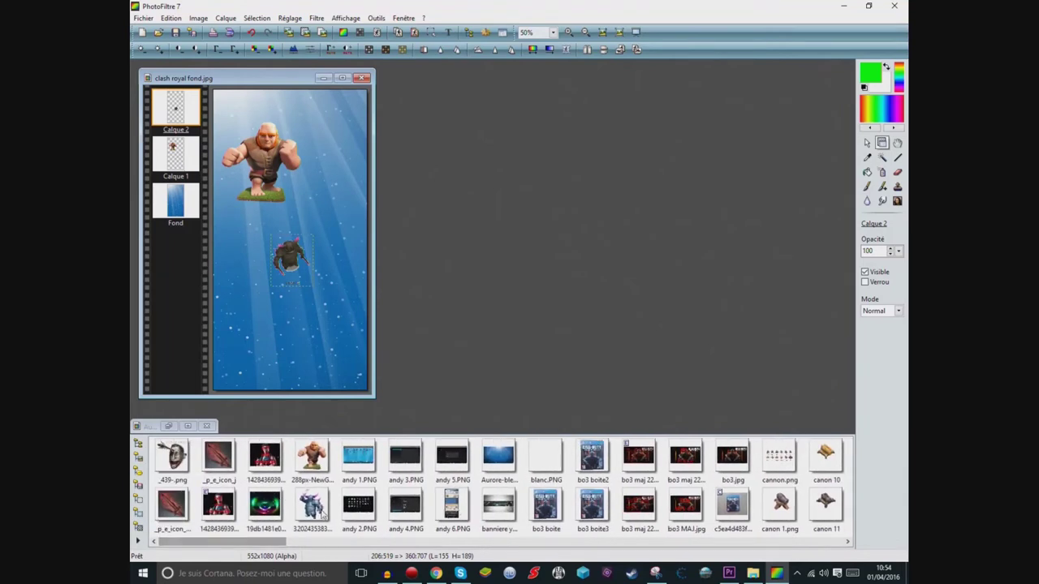
drag(313, 505, 325, 325)
drag(289, 241, 329, 152)
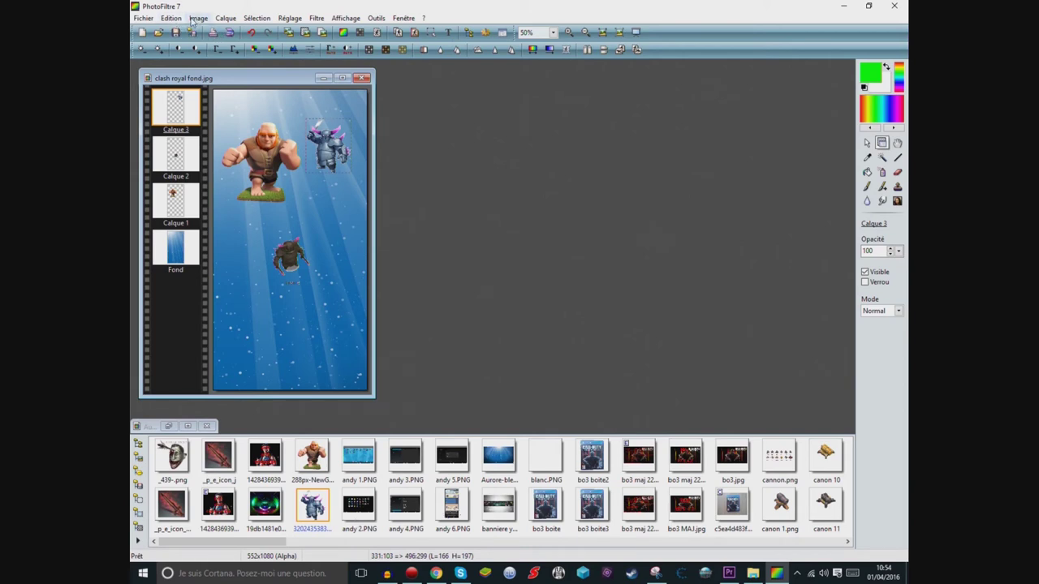
- Save the image as a separate JPEG named "clash royal fnd.jpg" without overwriting the existing file, accepting the loss of layers and compression 90
right_click(240, 79)
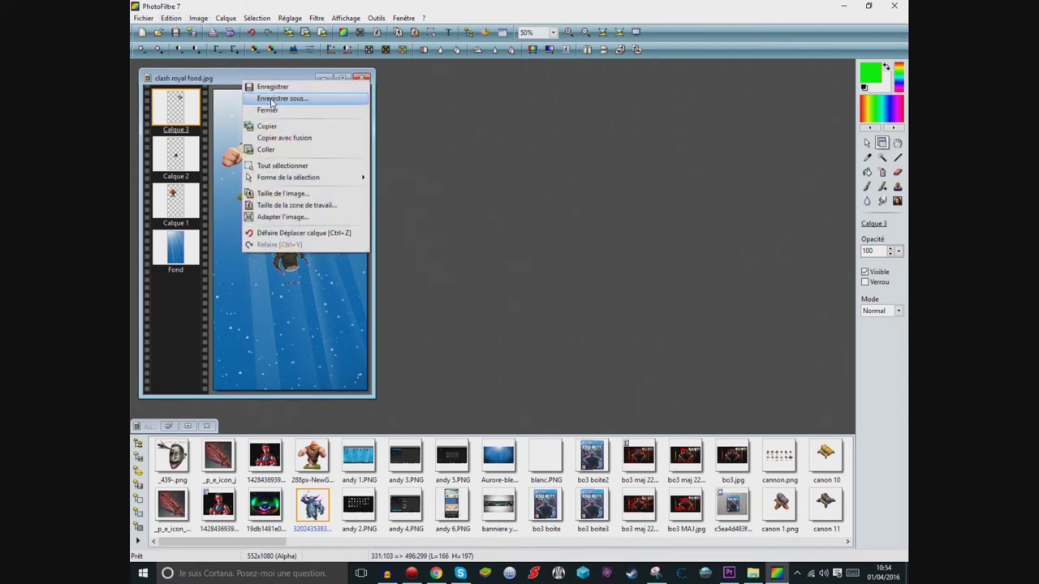
click(272, 101)
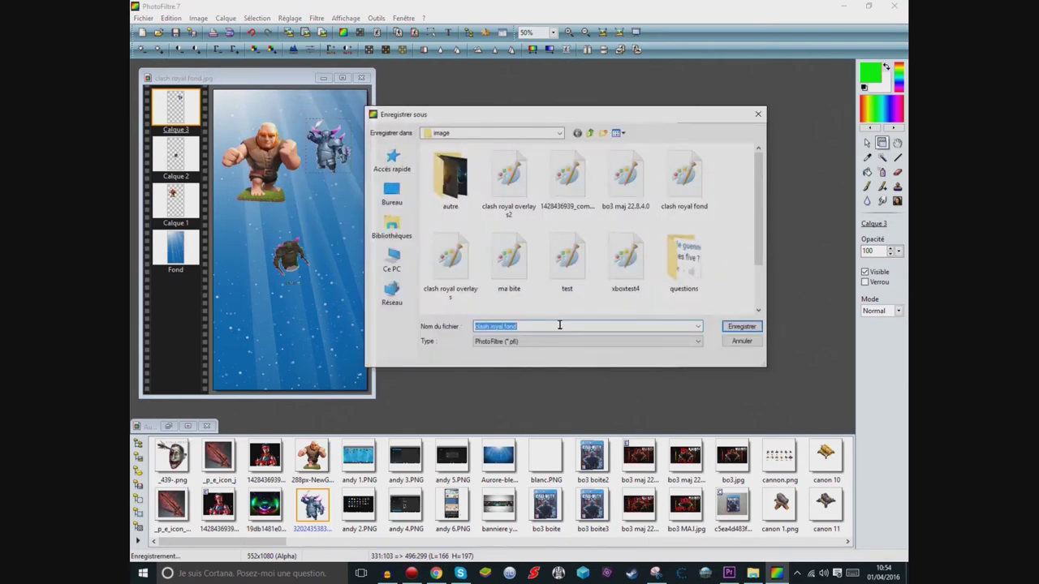
click(556, 341)
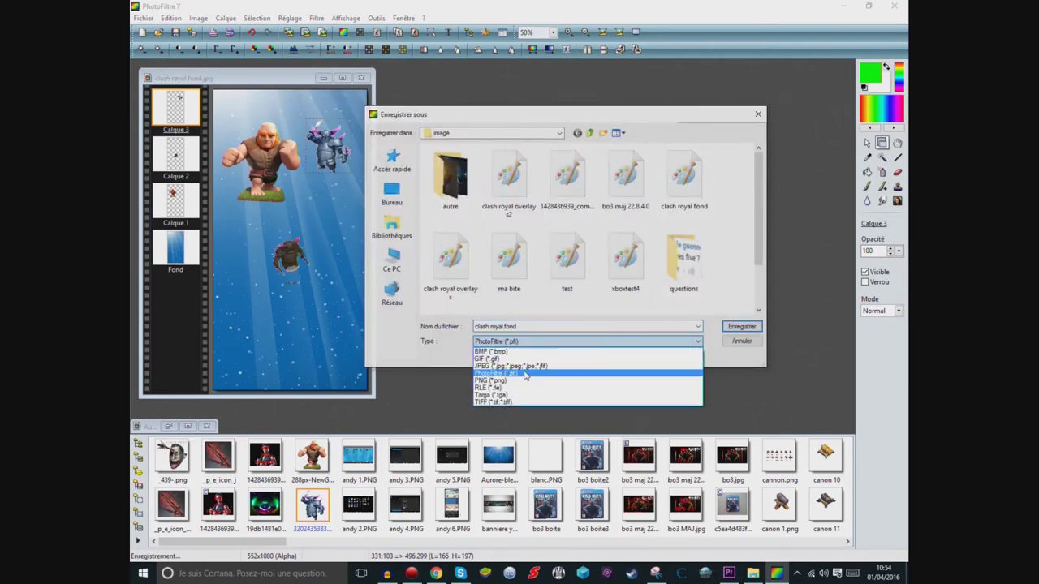
click(529, 367)
click(549, 328)
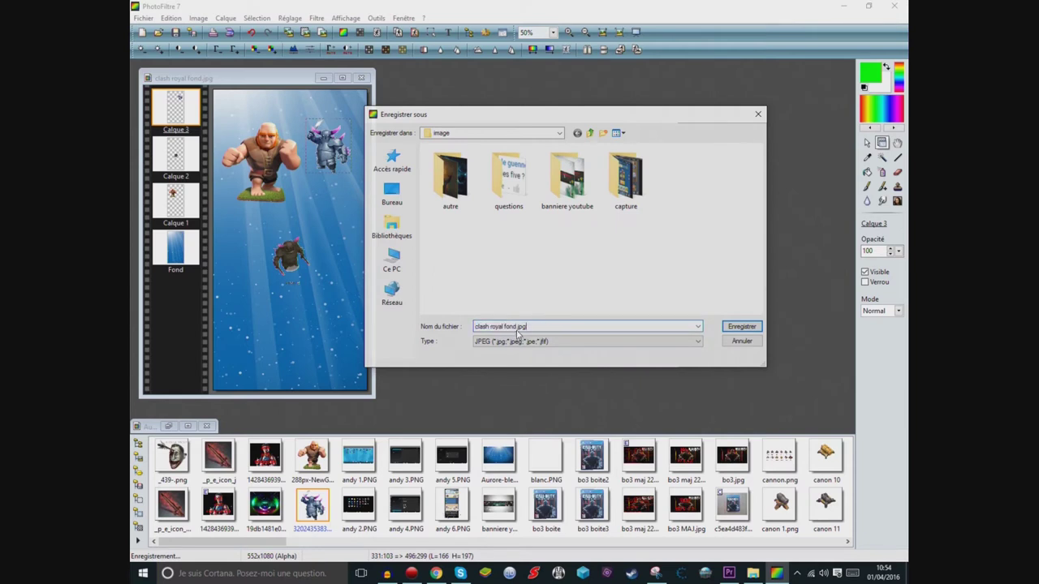
click(742, 327)
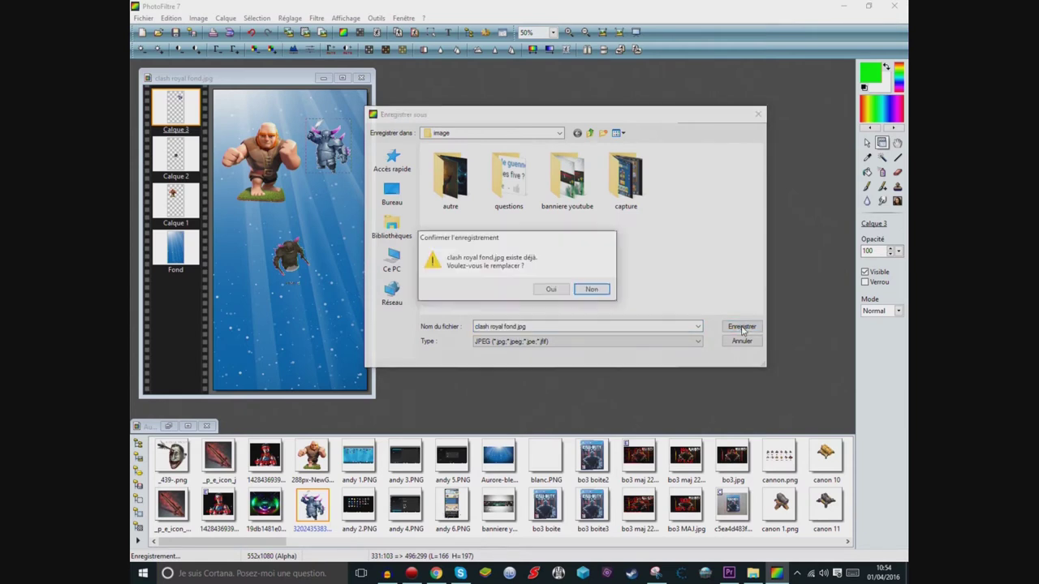
click(594, 290)
click(524, 324)
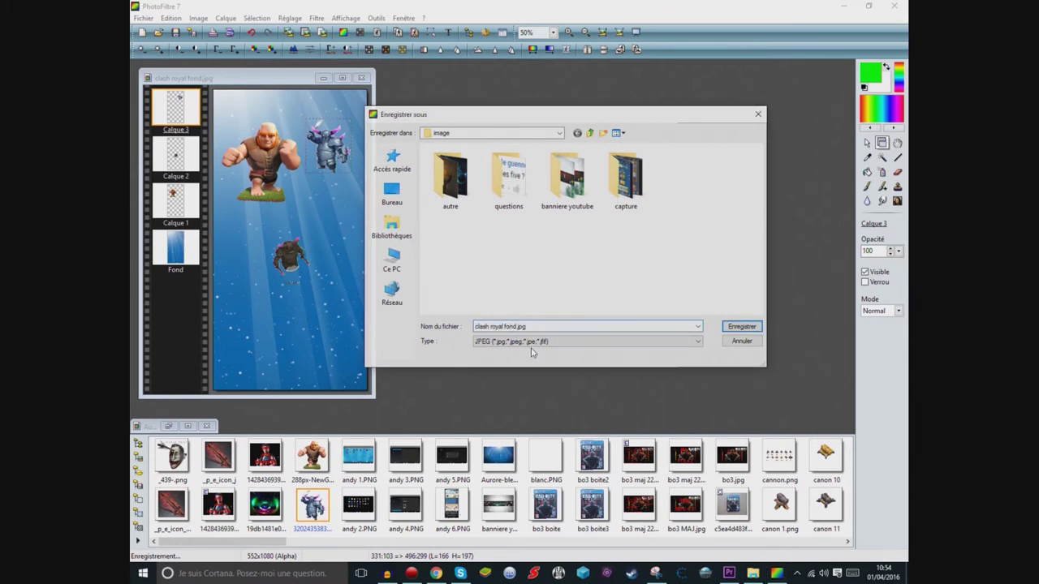
click(739, 327)
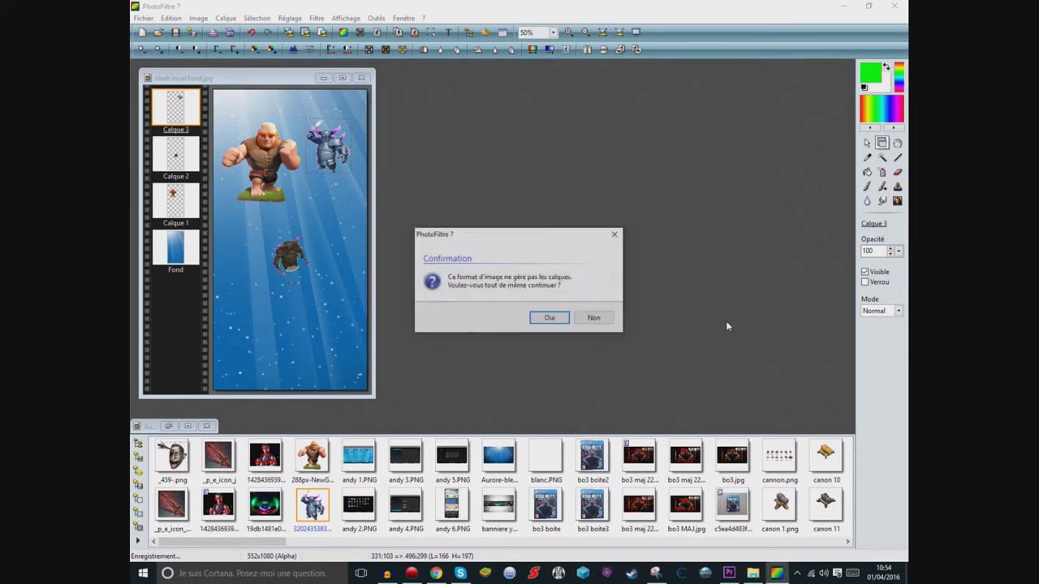
click(550, 317)
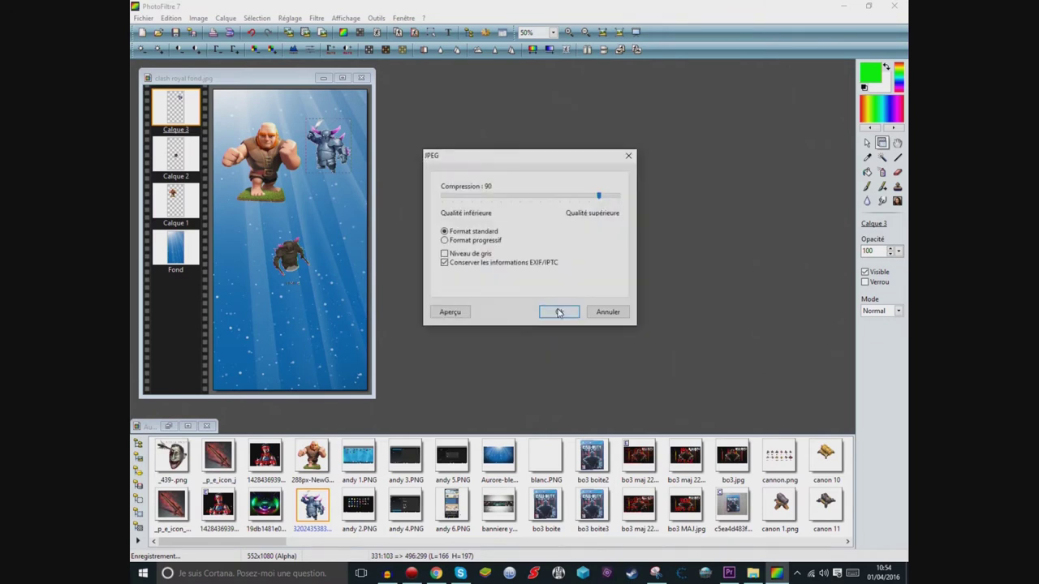
click(557, 314)
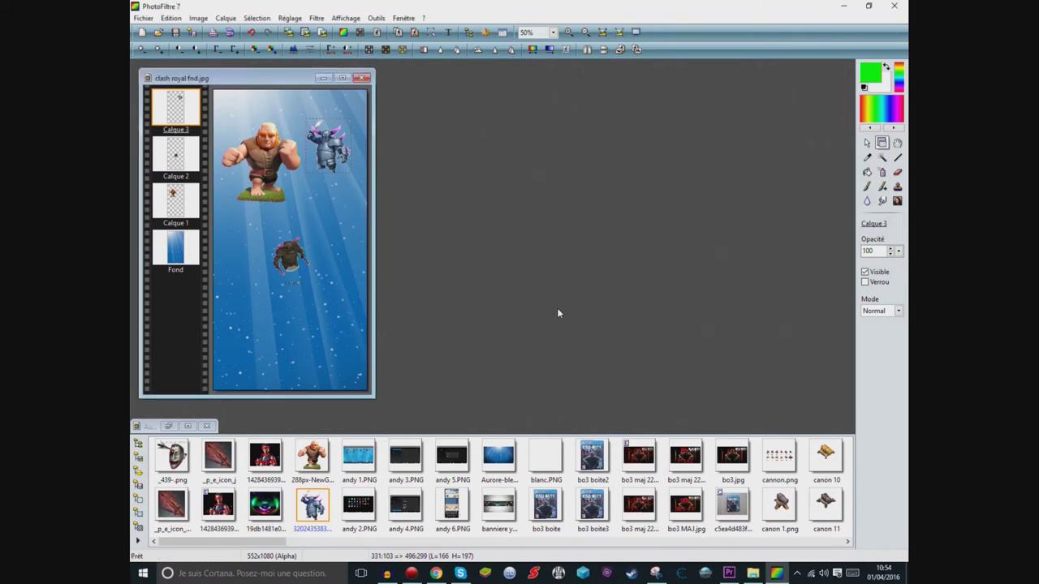
- Switch to Adobe Premiere Pro, use the Assemblage workspace and expand the C: drive's user folder down to Bureau in the media browser
click(844, 6)
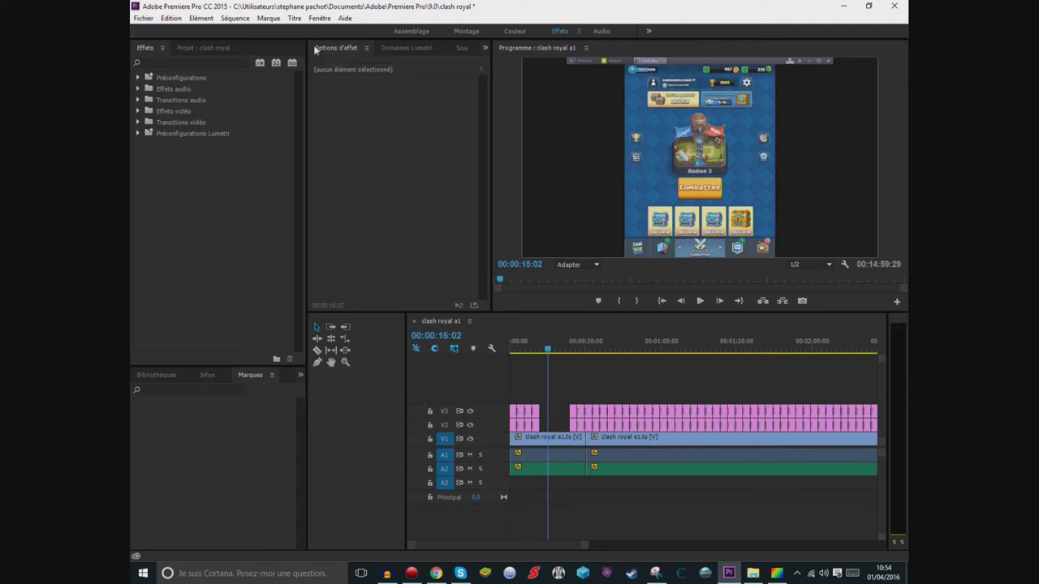
click(411, 31)
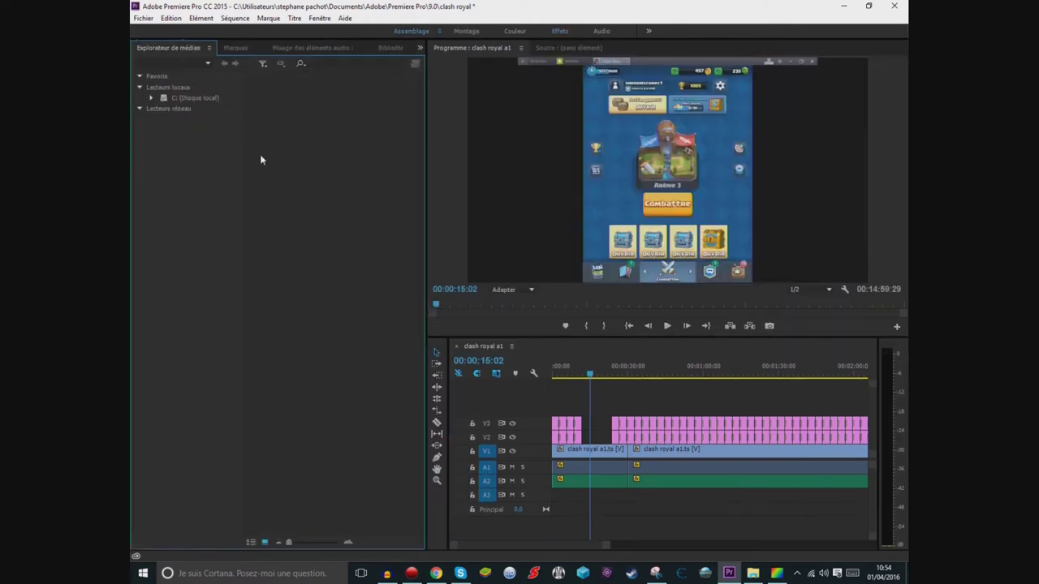
click(153, 98)
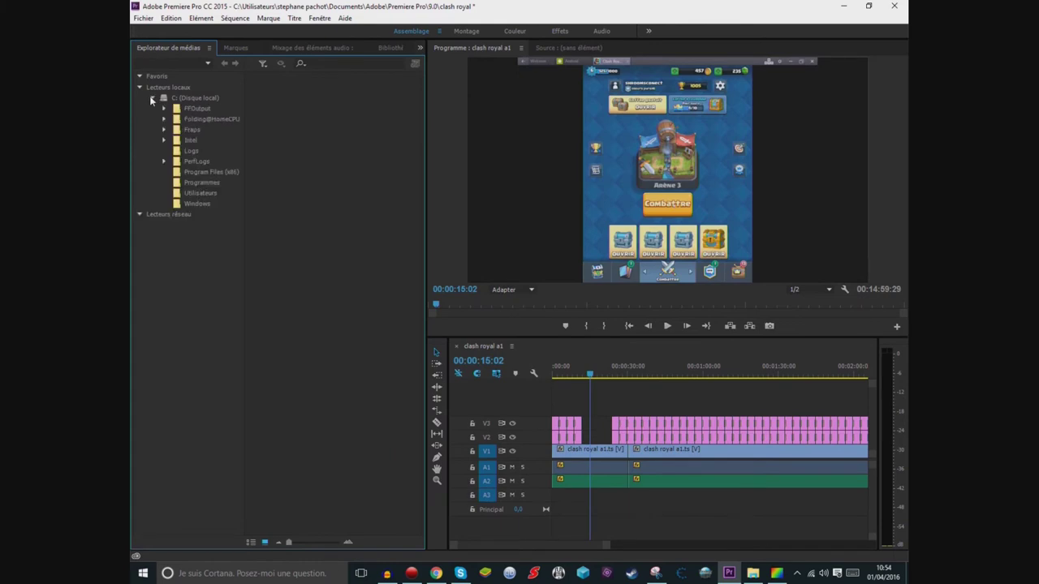
click(164, 192)
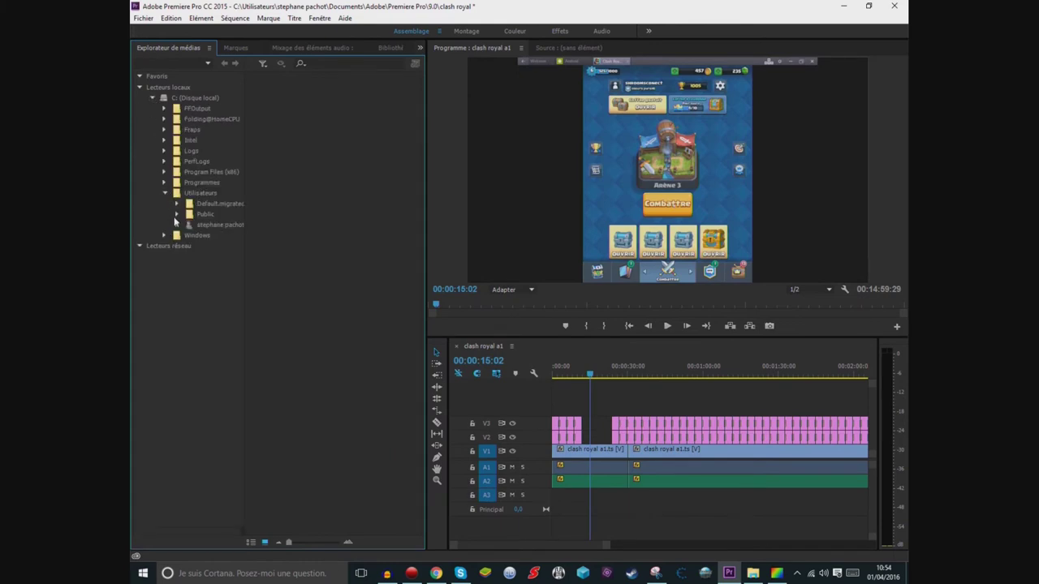
click(177, 225)
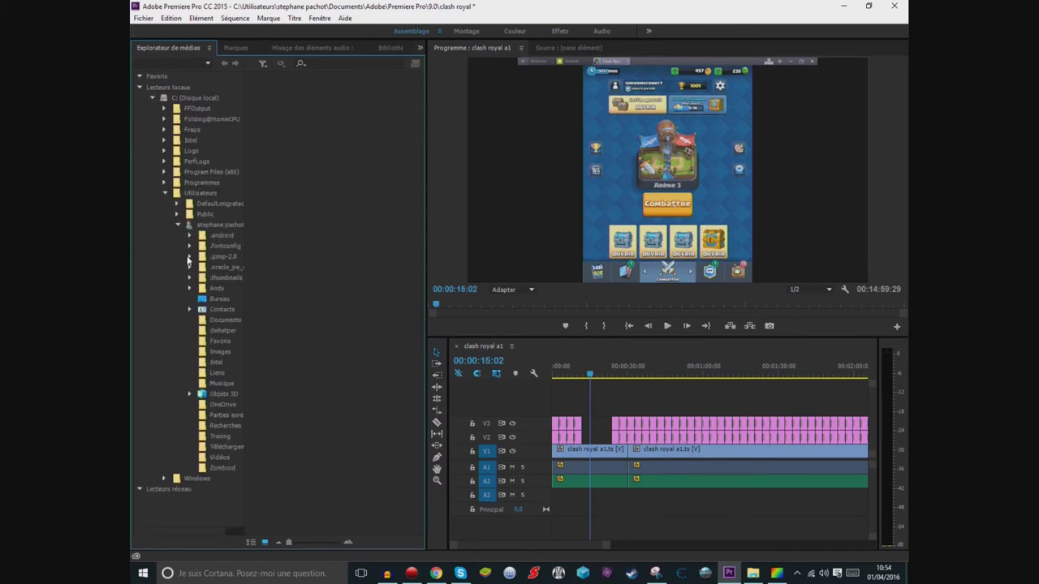
click(201, 301)
click(189, 299)
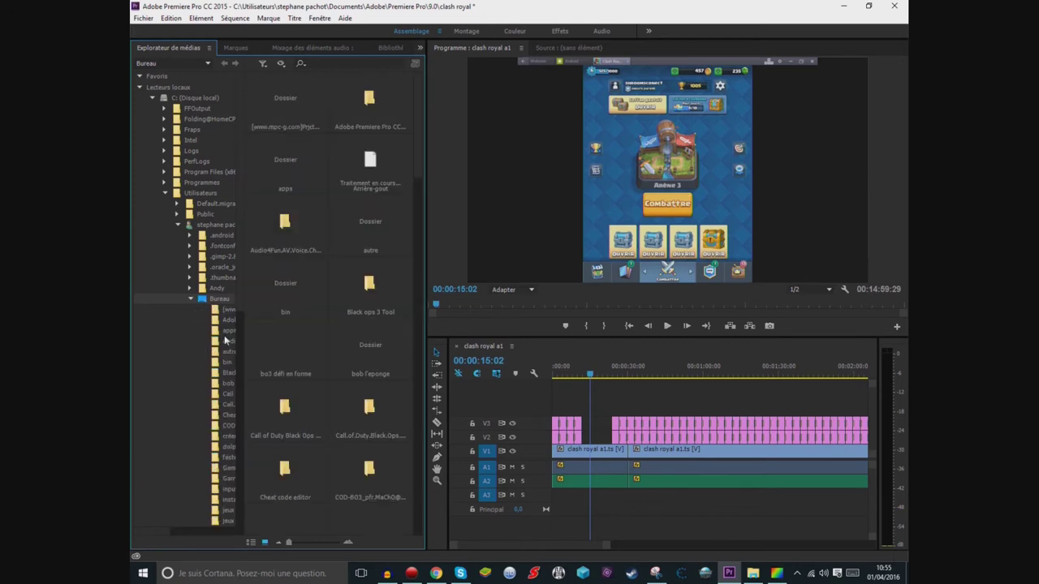
- Open the image folder inside the desktop's youtube folder
scroll(235, 288, down, 5)
scroll(250, 430, down, 7)
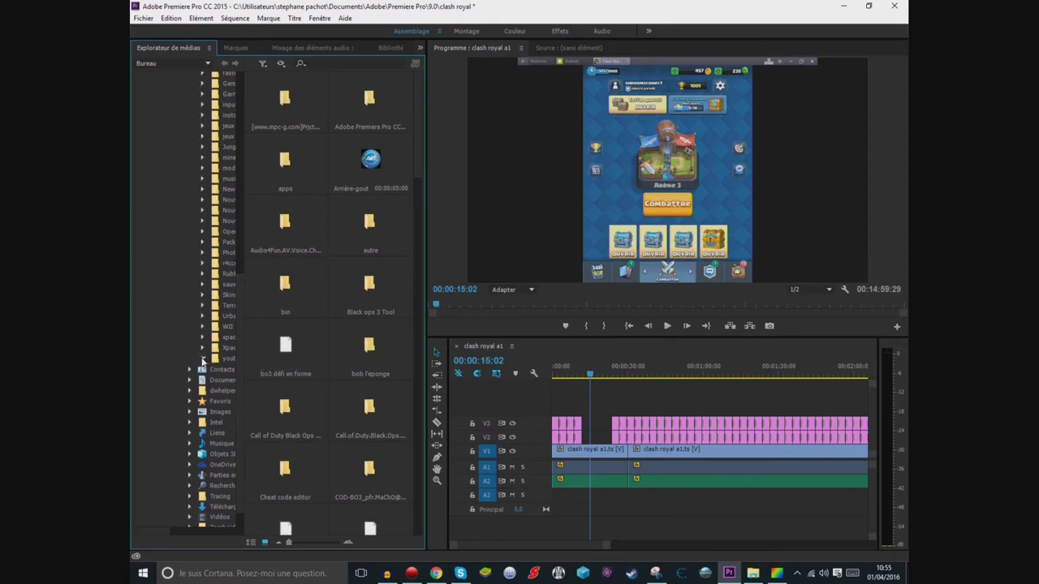
click(203, 358)
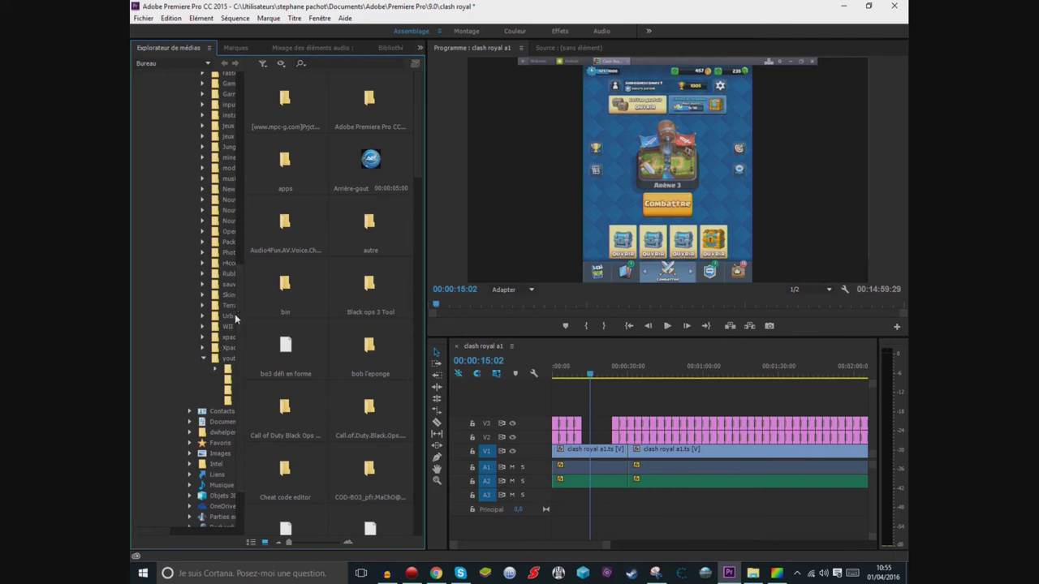
click(227, 369)
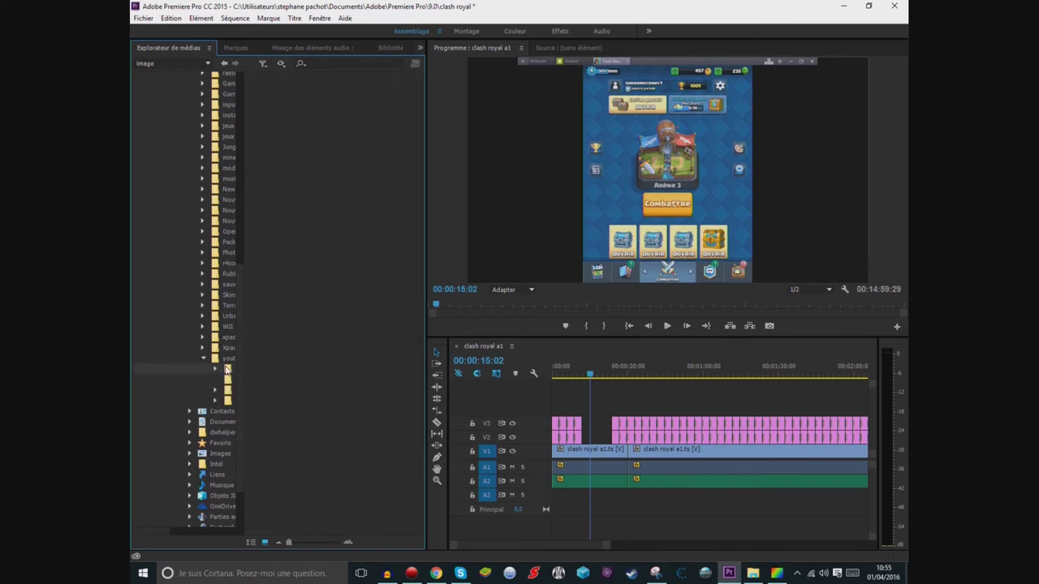
click(151, 526)
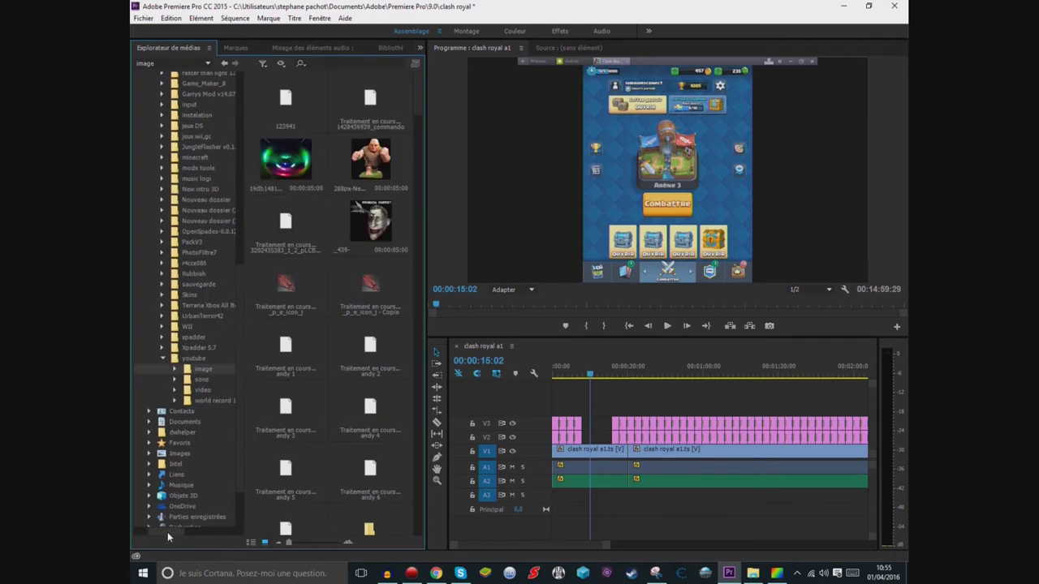
- Find the "clash royal fnd" image and place it on track V3 at 00:00:15:02, in the gap between the existing clips
drag(415, 95, 422, 143)
drag(422, 152, 423, 207)
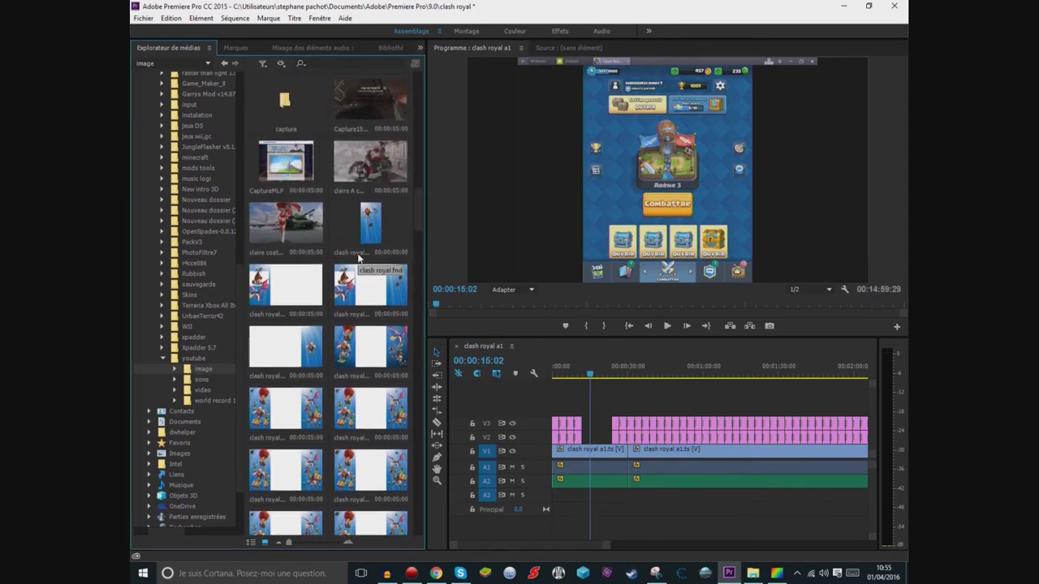
click(366, 229)
drag(533, 408, 598, 430)
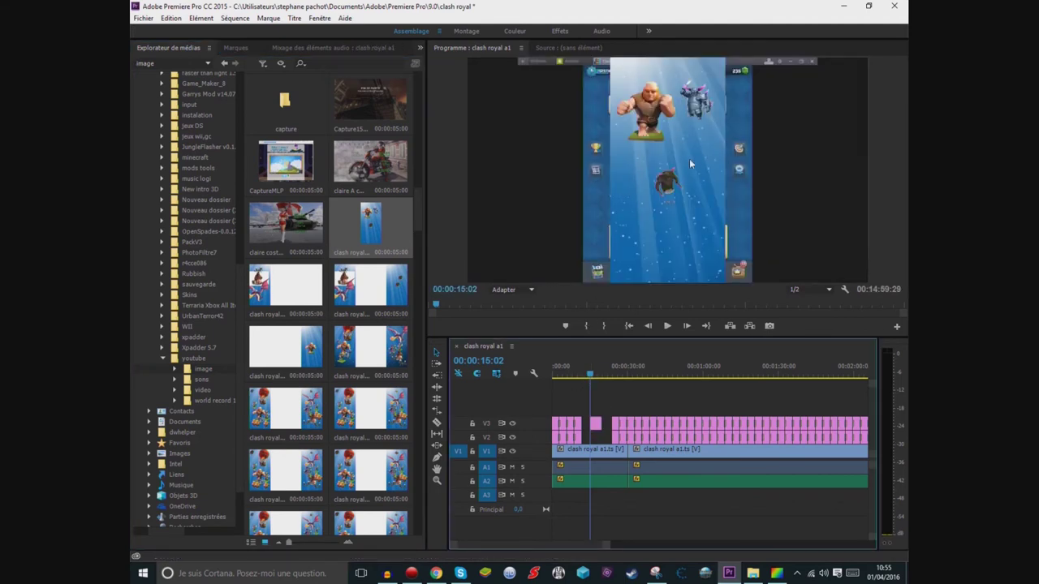
- Set the new image clip's horizontal Position to 1644 in its Trajectoire settings so it sits to the right of the gameplay
click(596, 375)
click(660, 188)
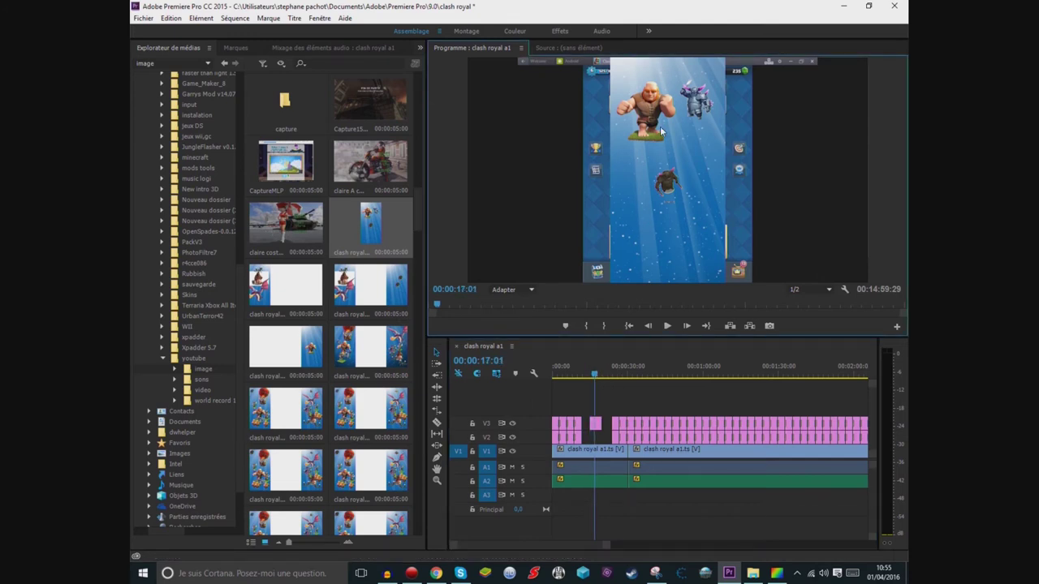
click(595, 423)
click(651, 186)
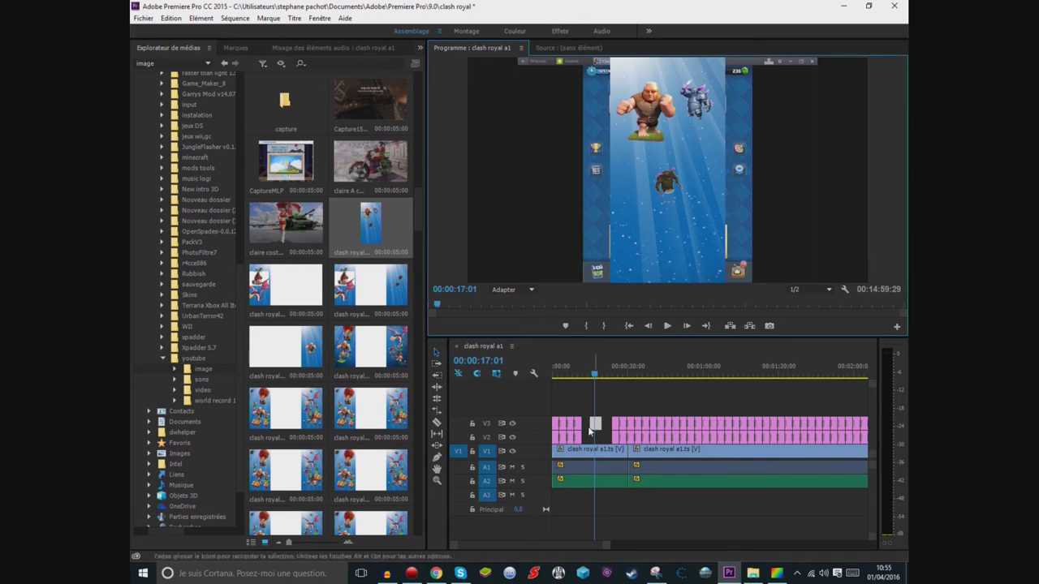
click(564, 31)
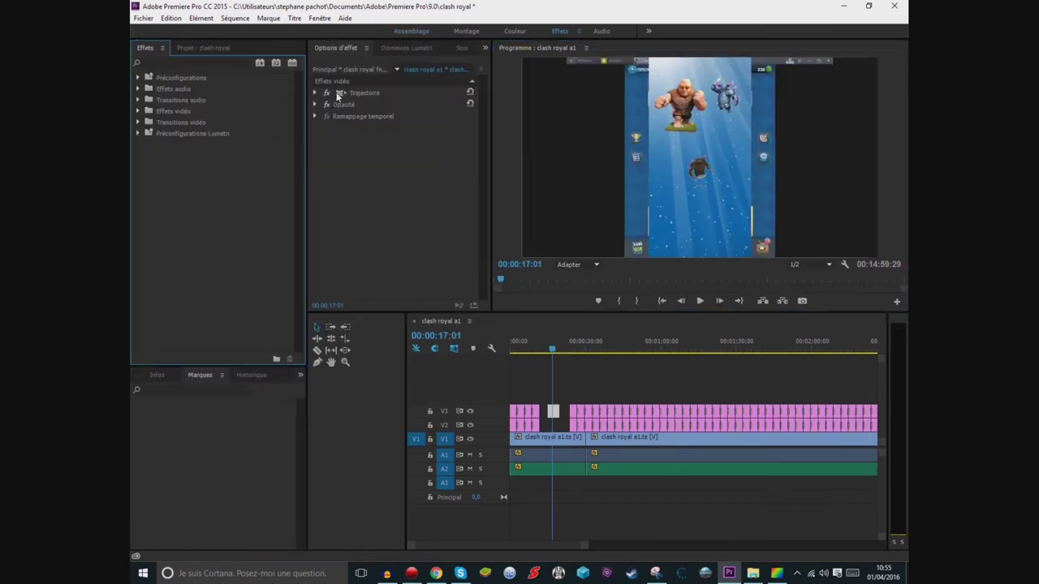
click(336, 93)
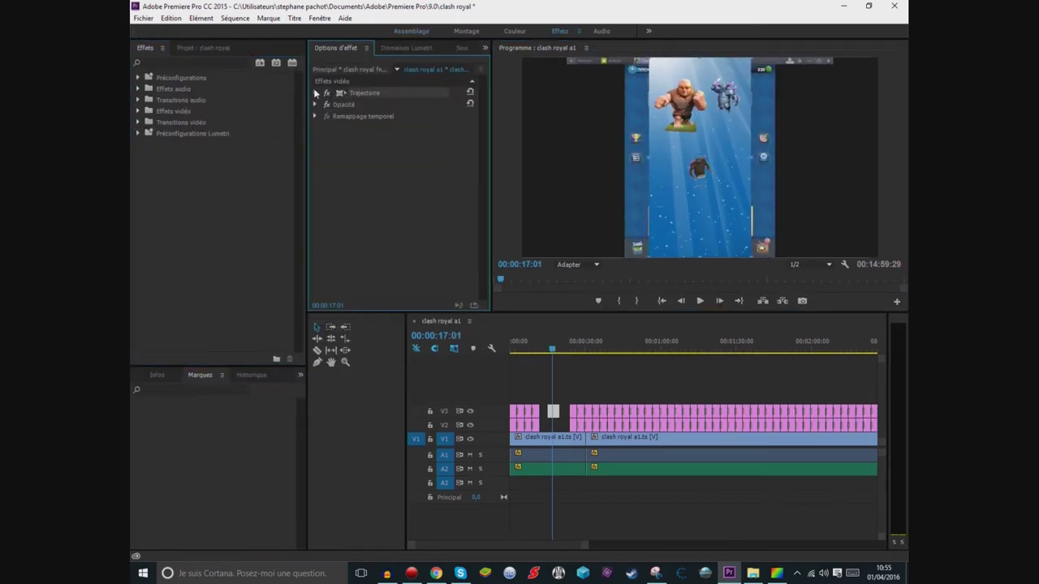
click(315, 92)
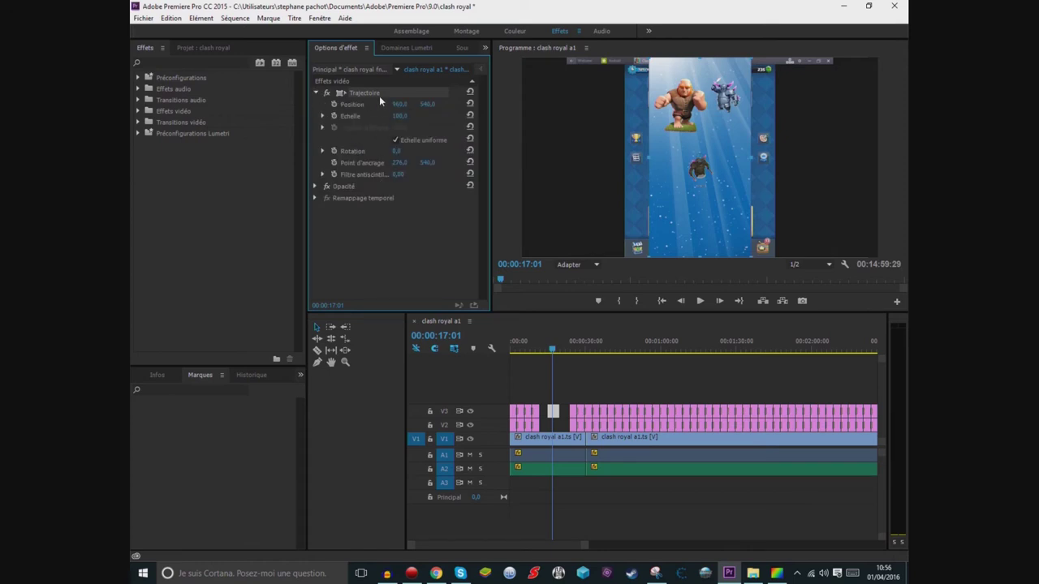
drag(400, 104, 427, 104)
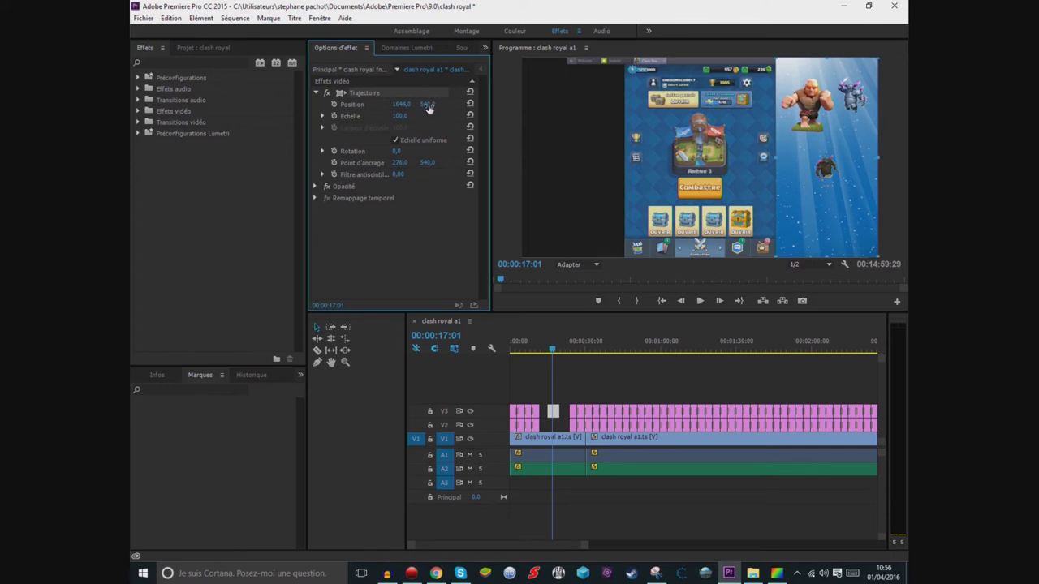
click(851, 162)
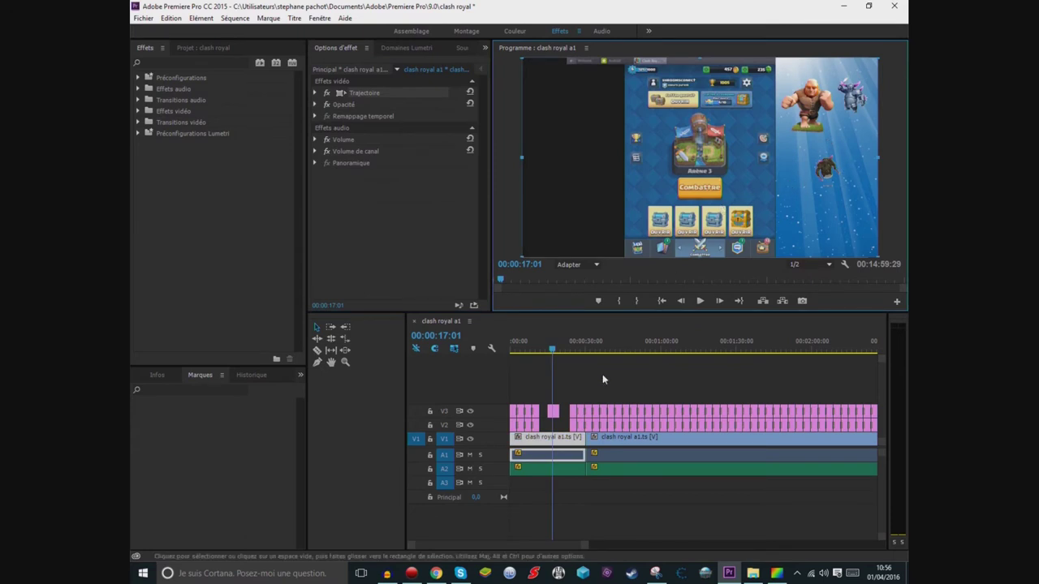
click(553, 412)
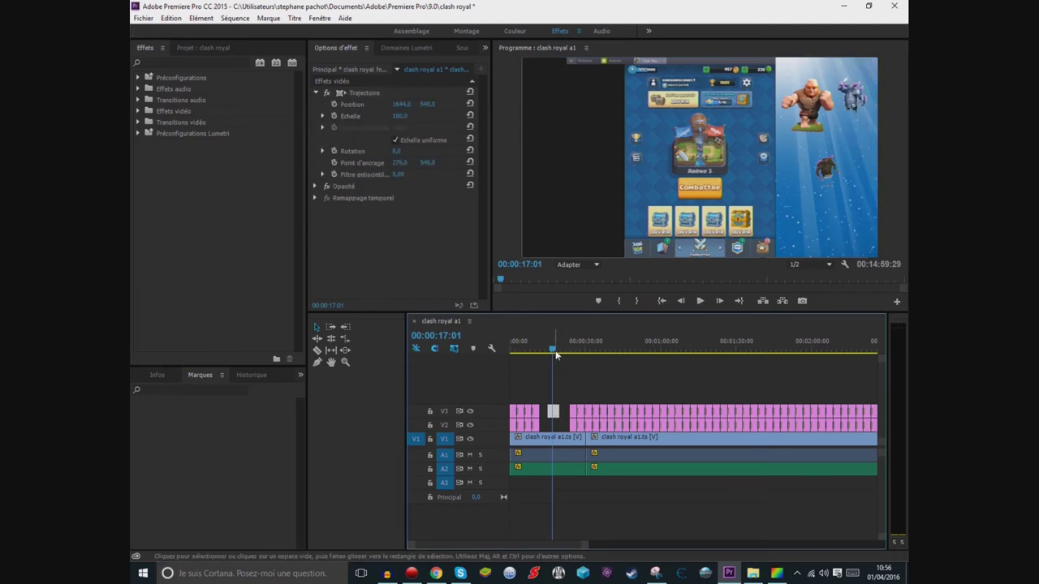
- Select the finished background clip on track V3 at 00:00:10:25 and inspect its Trajectoire and Recadrage settings
drag(553, 350, 543, 351)
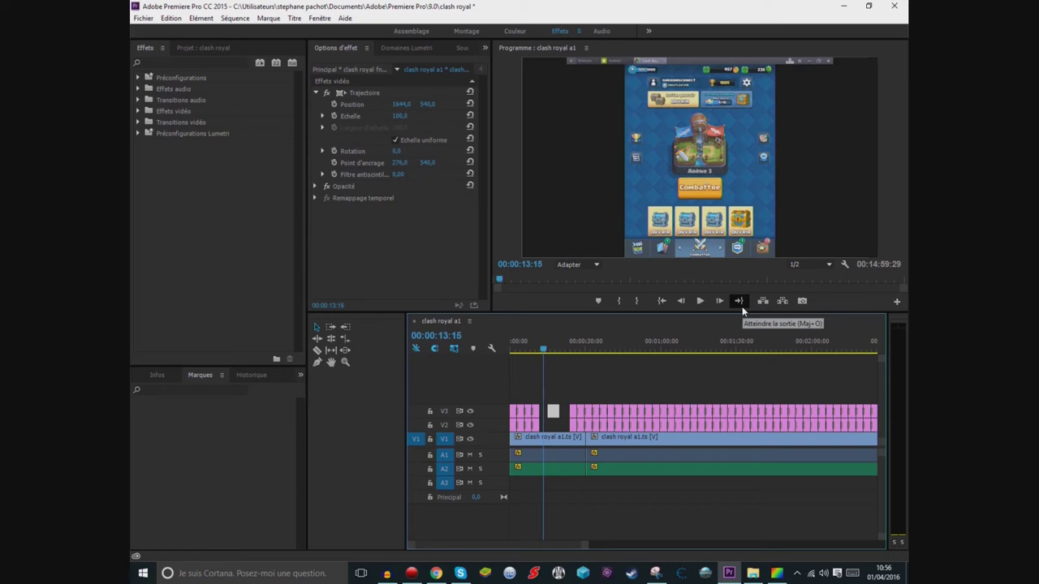
drag(544, 351, 538, 354)
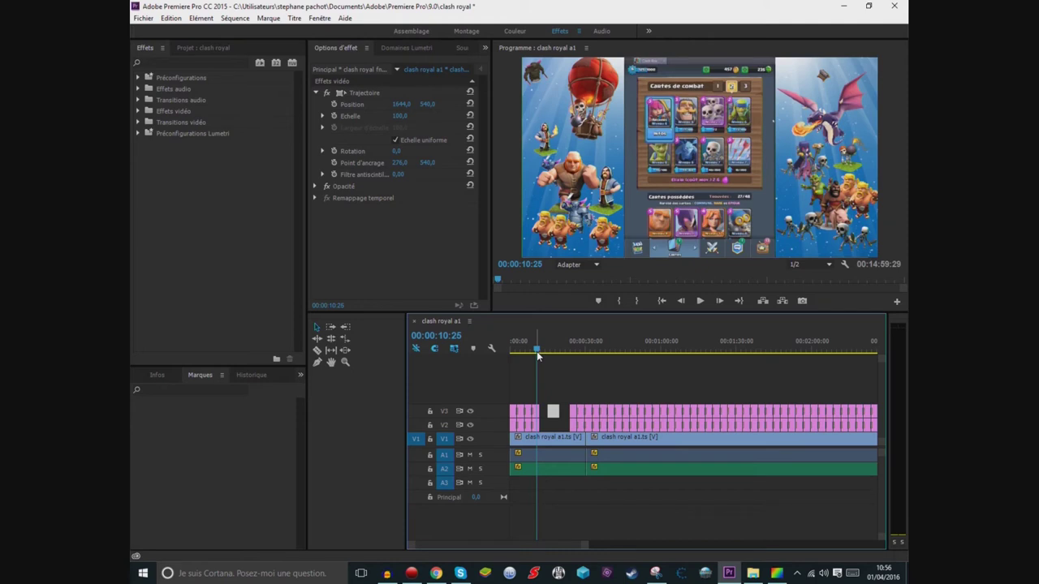
click(537, 413)
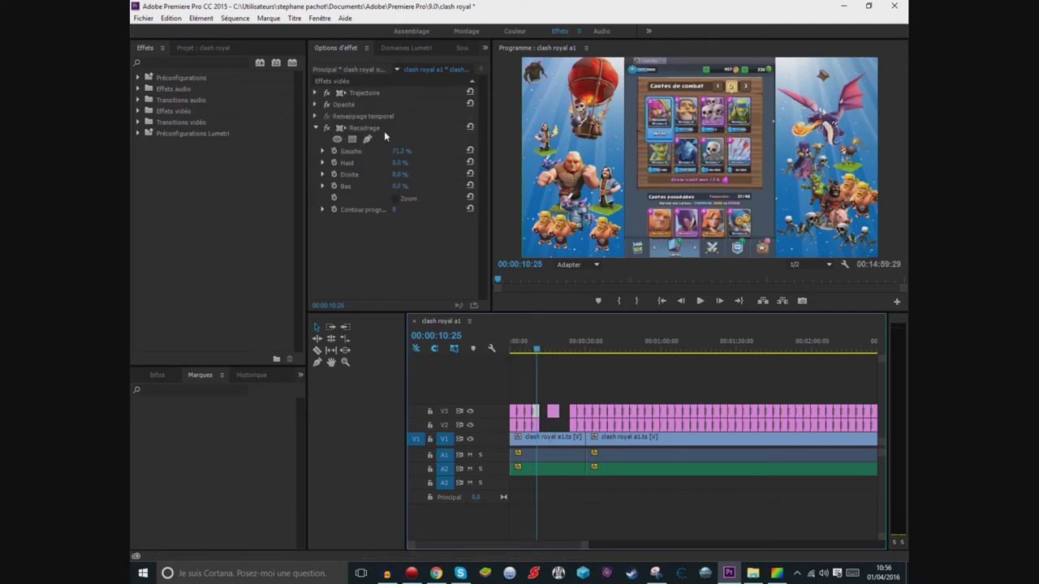
click(314, 93)
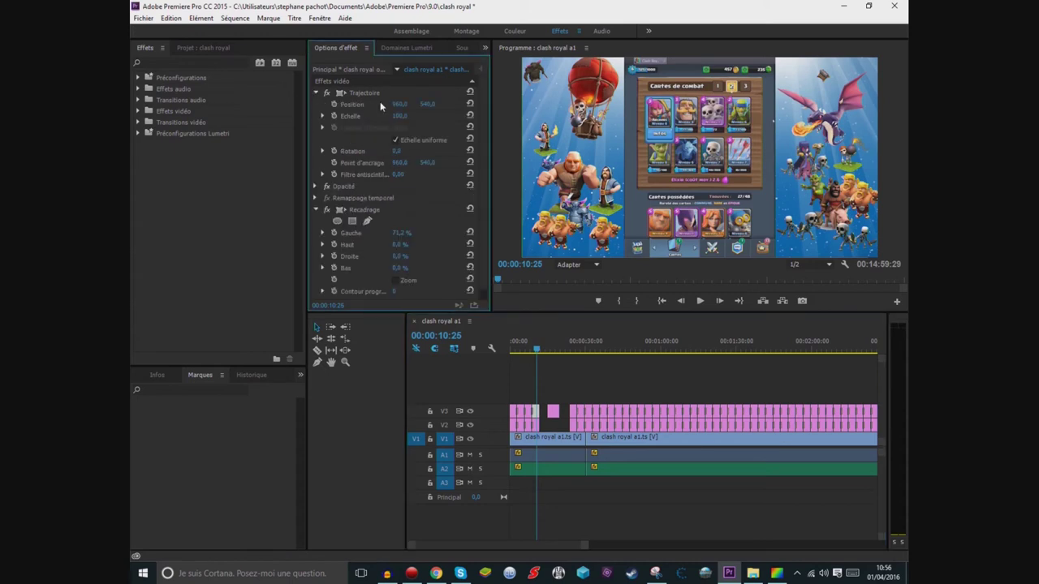
click(317, 93)
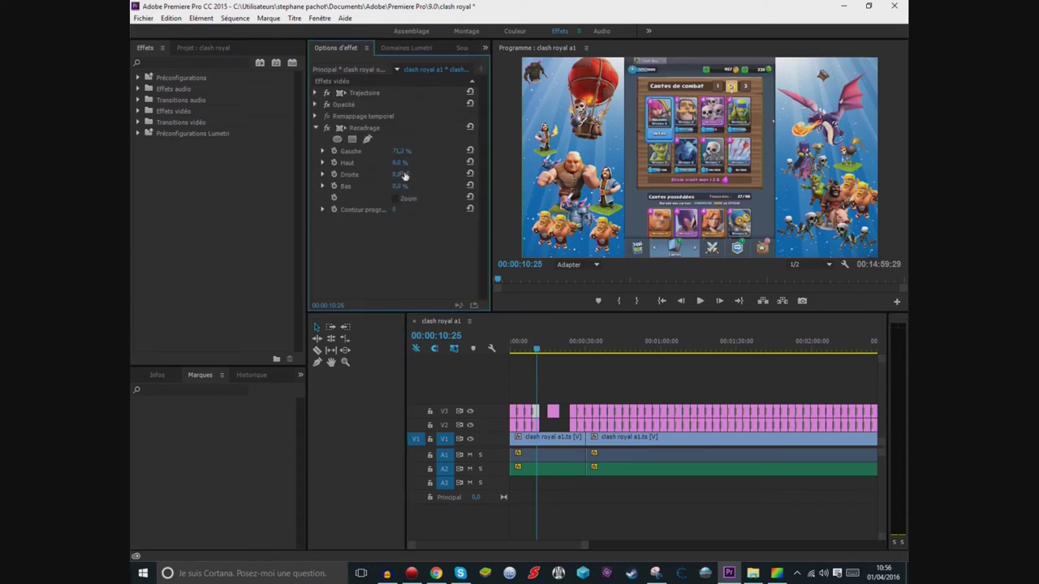
- Vary the Recadrage Gauche crop of the V3 background clip from 0% to 71%, and finally set it to 37%
drag(401, 151, 349, 151)
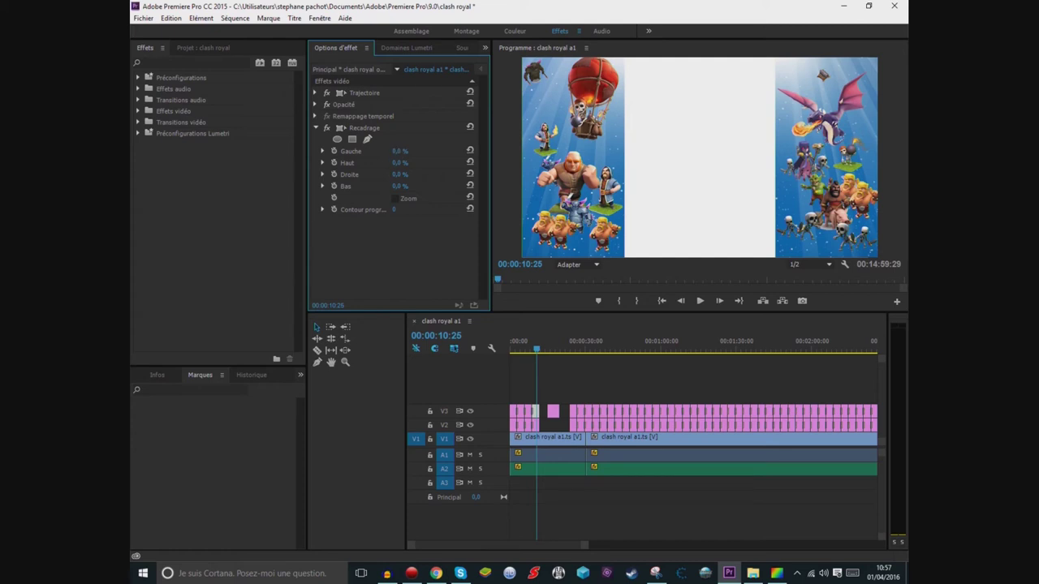
drag(399, 151, 489, 151)
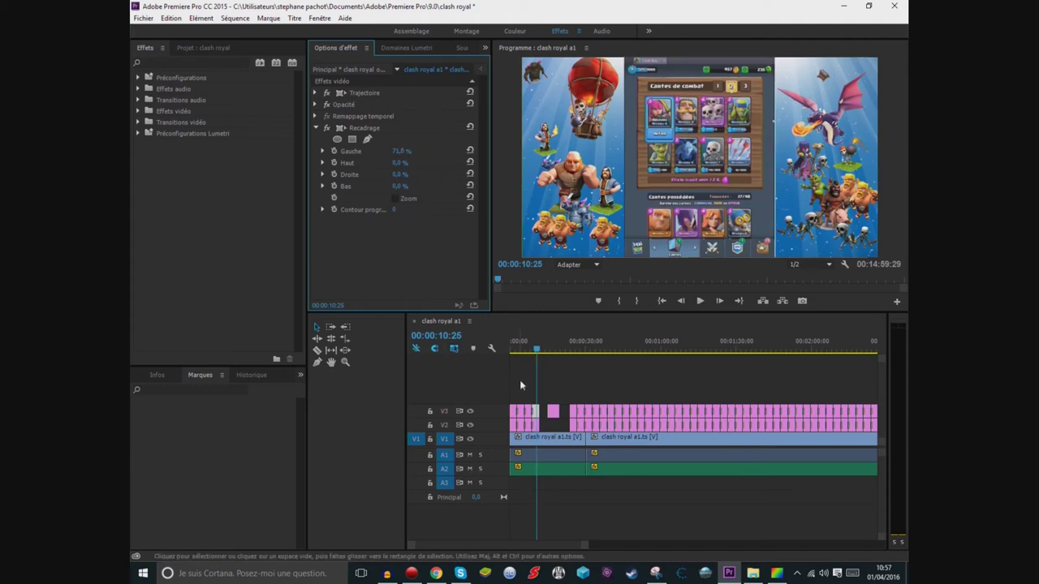
click(543, 354)
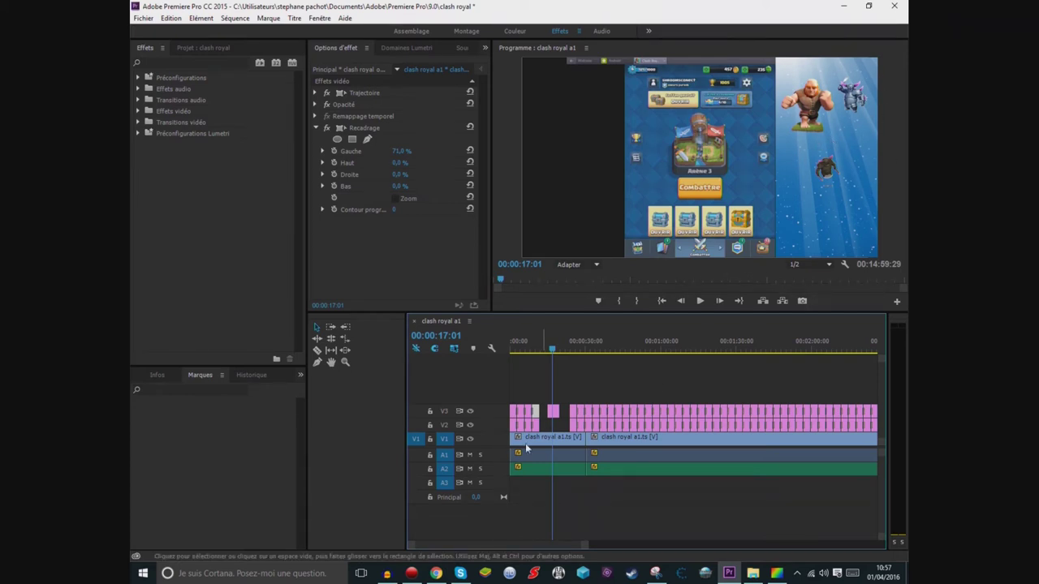
click(547, 350)
drag(547, 351, 534, 349)
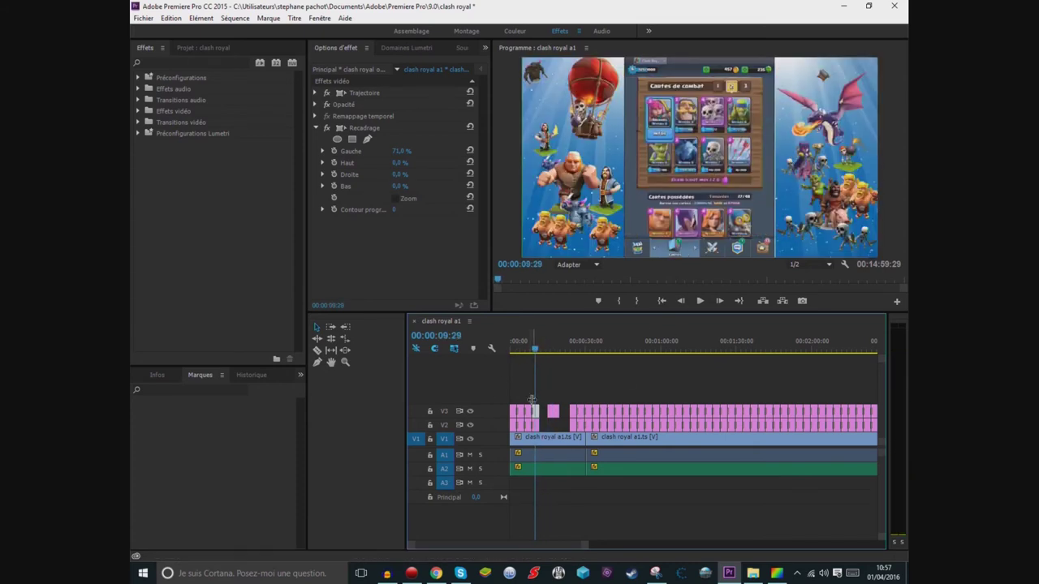
drag(408, 154, 406, 152)
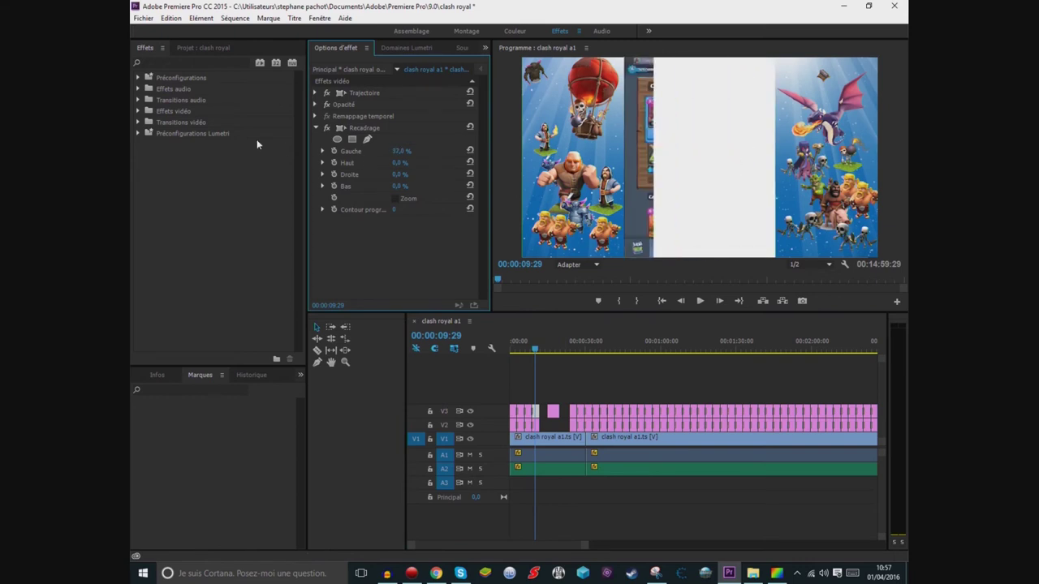
- Apply the Recadrage effect from the Transformation video effects to the first gameplay clip on track V1
click(138, 111)
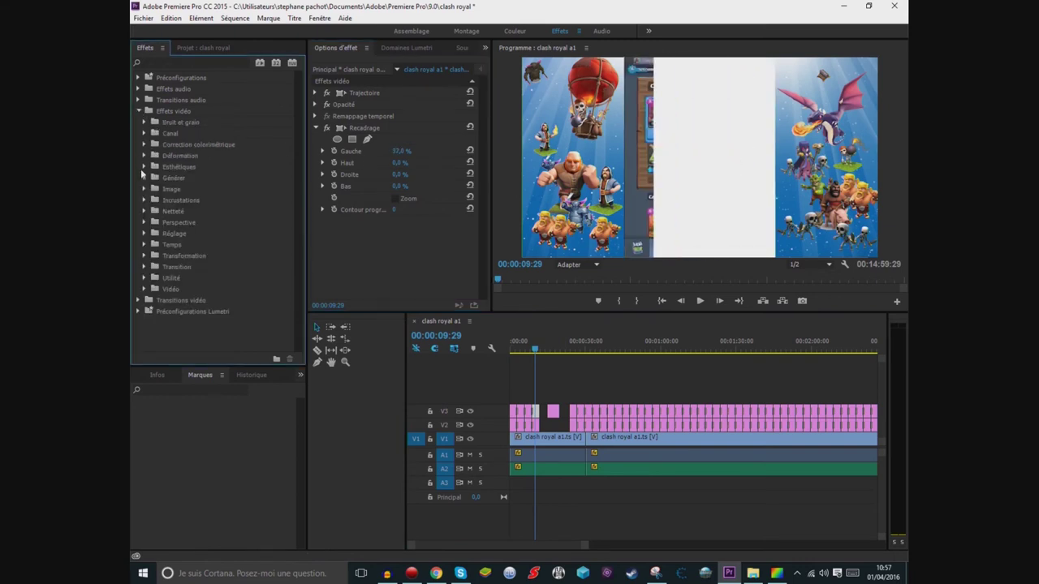
click(144, 256)
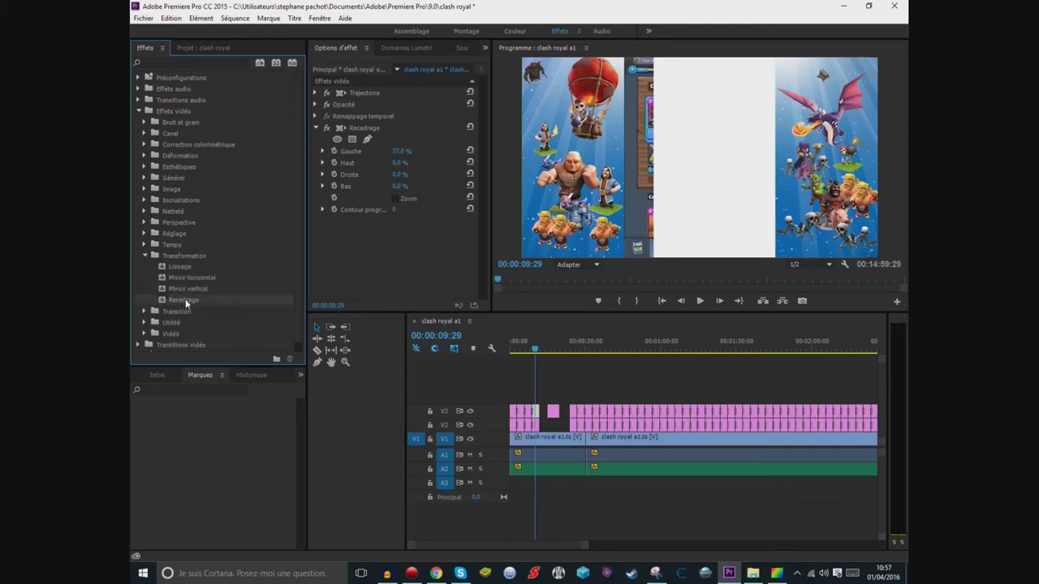
drag(180, 298, 552, 442)
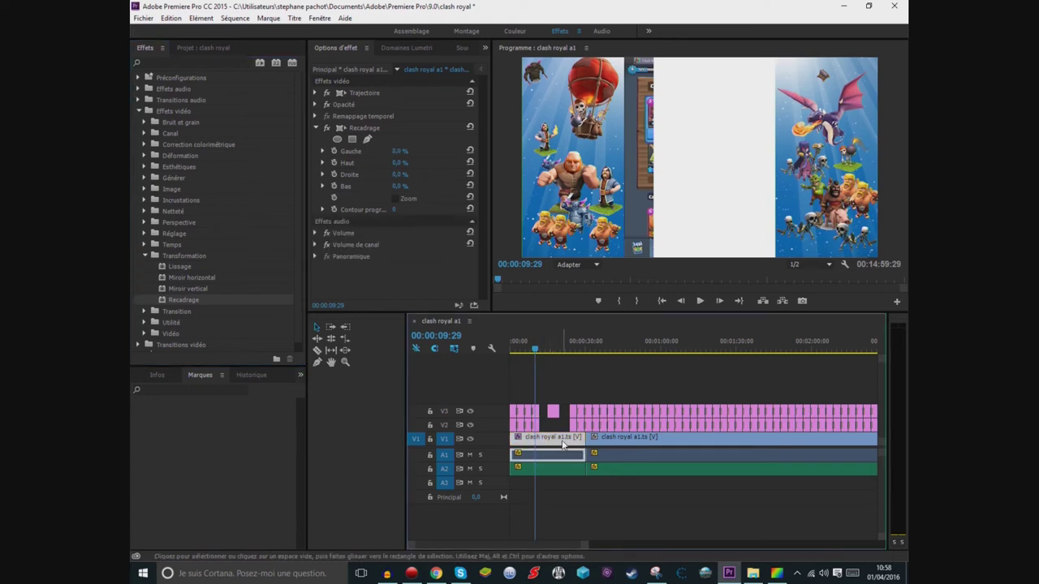
- Set the gameplay clip's Recadrage Gauche crop to 56%, previewing at 00:00:13:02 in the gap without backgrounds
click(542, 344)
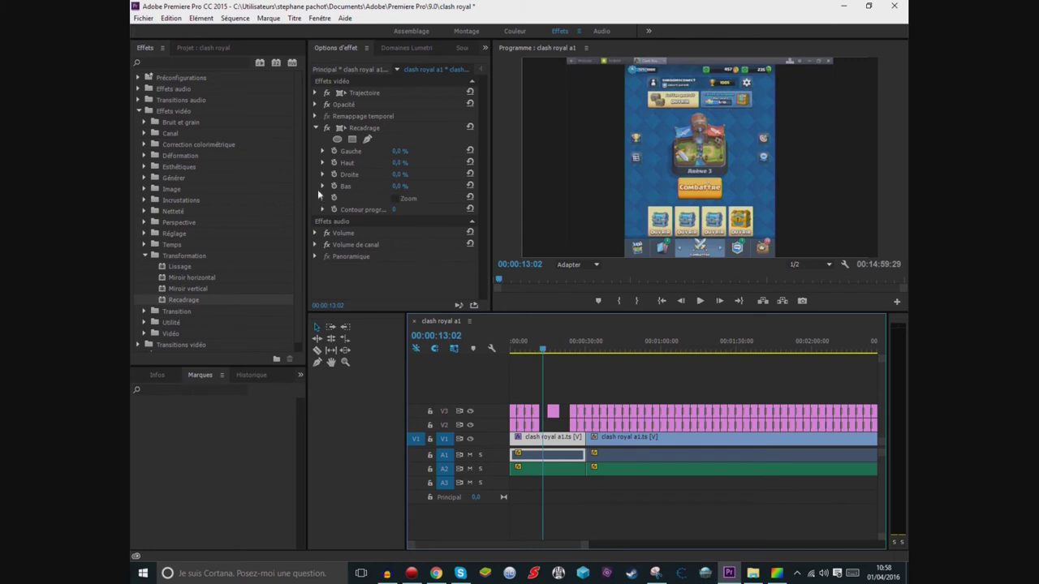
click(358, 128)
drag(399, 151, 444, 151)
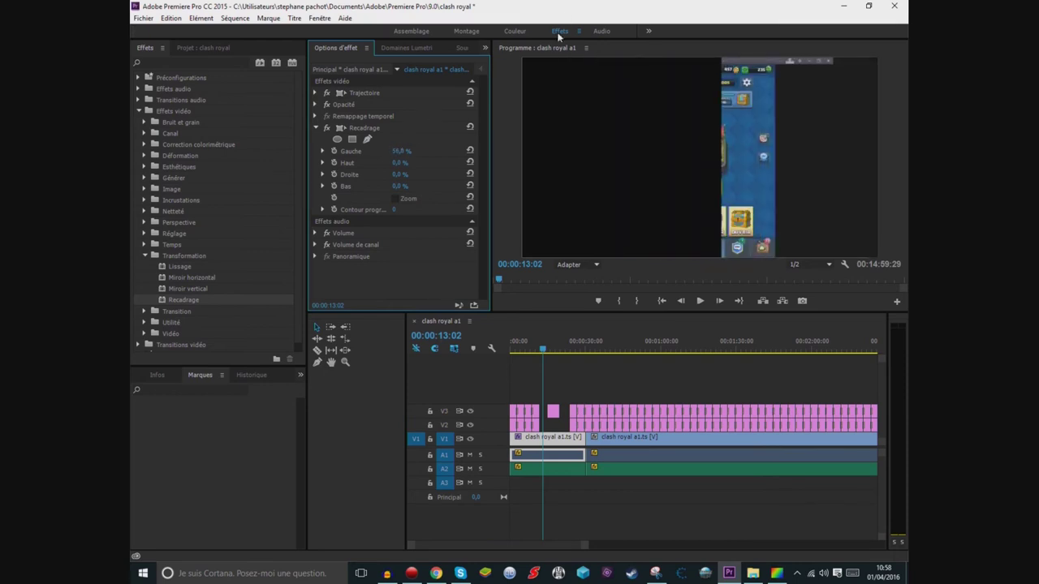
click(484, 48)
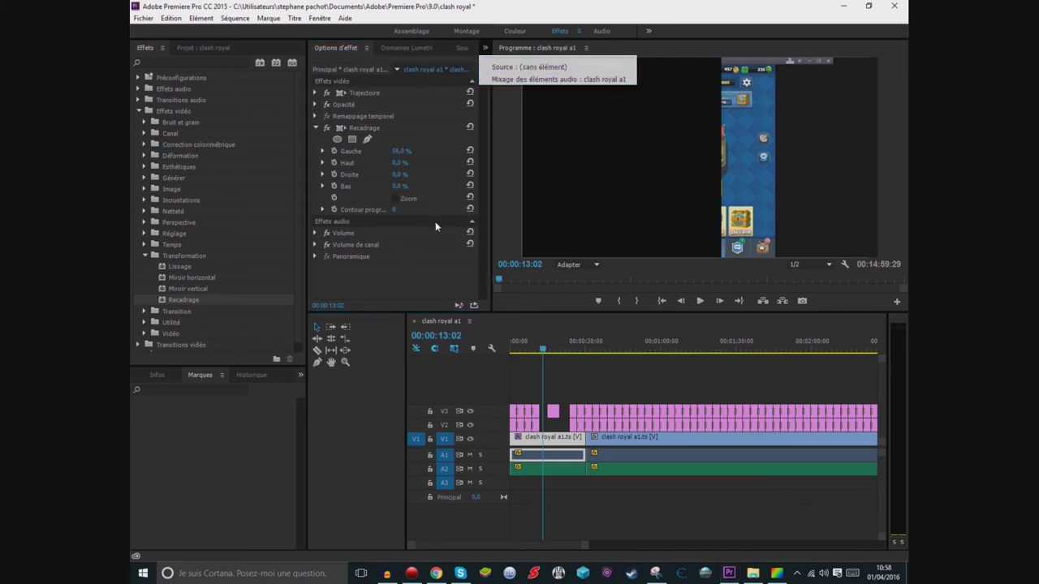
click(412, 269)
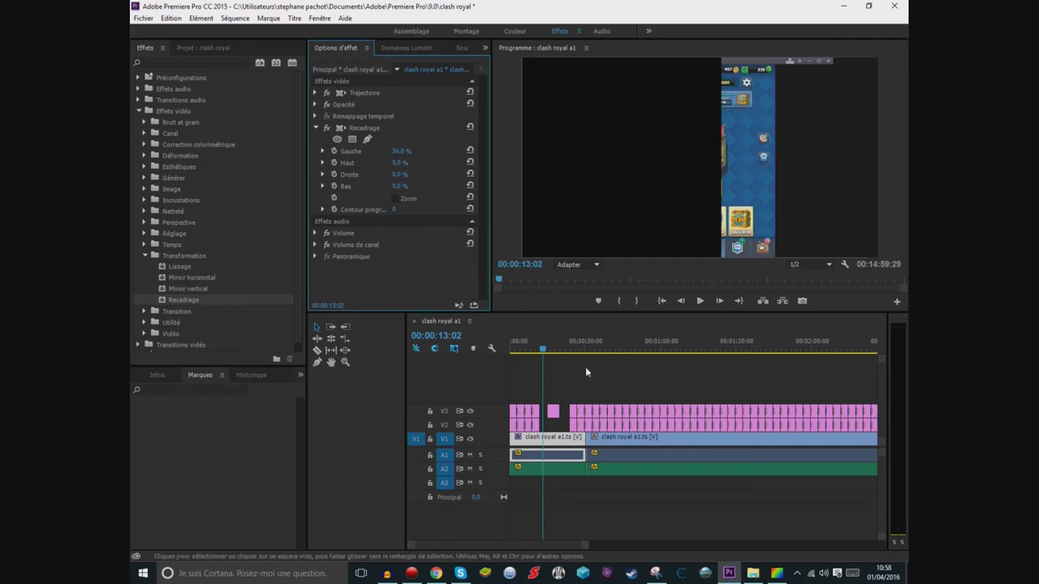
- Preview the cropped gameplay with the side backgrounds by scrubbing to 00:00:24:24 and playing the sequence to 00:01:23:16
drag(543, 349, 555, 348)
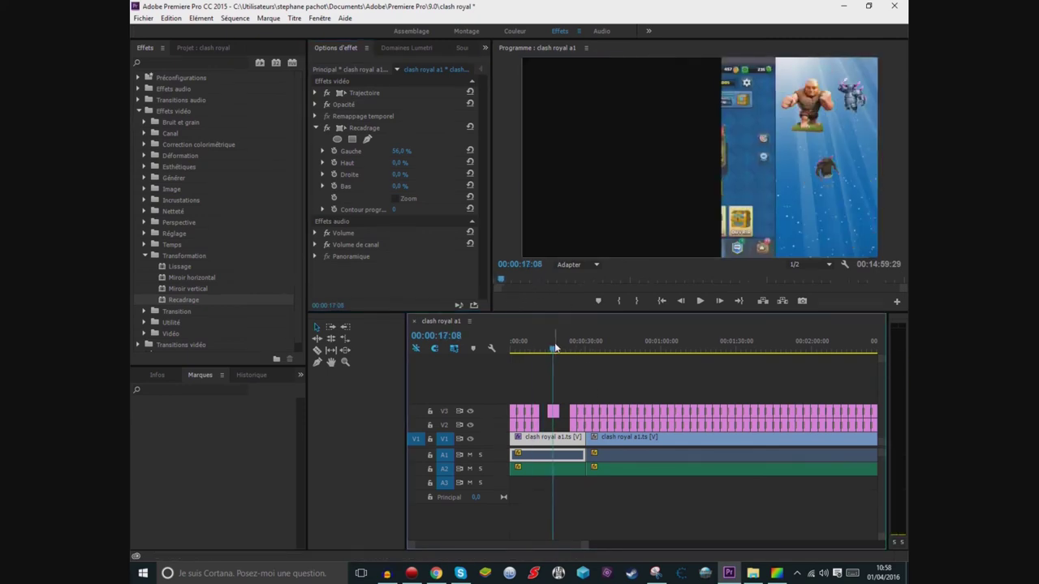
drag(554, 348, 572, 352)
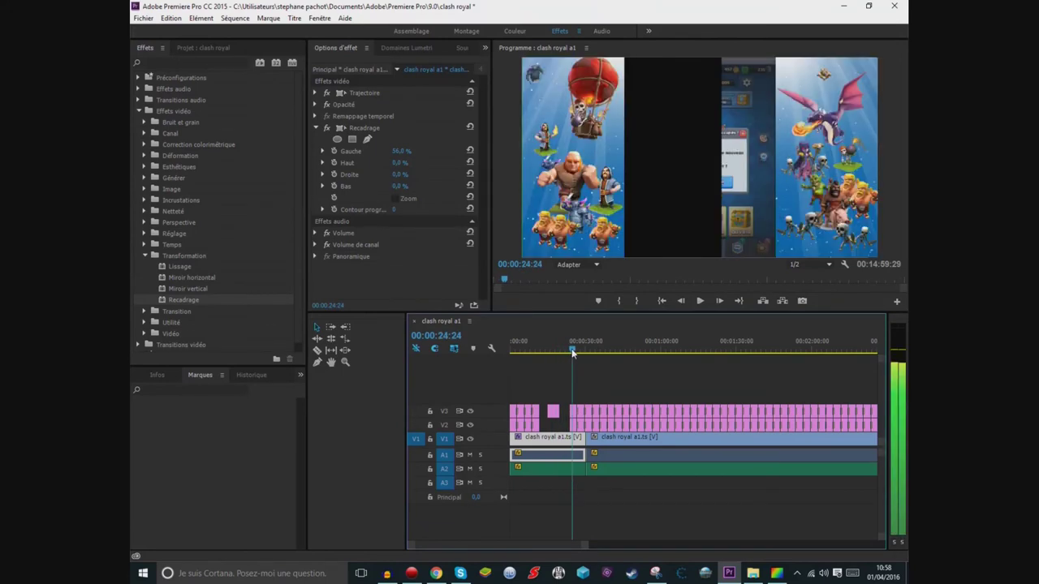
click(699, 300)
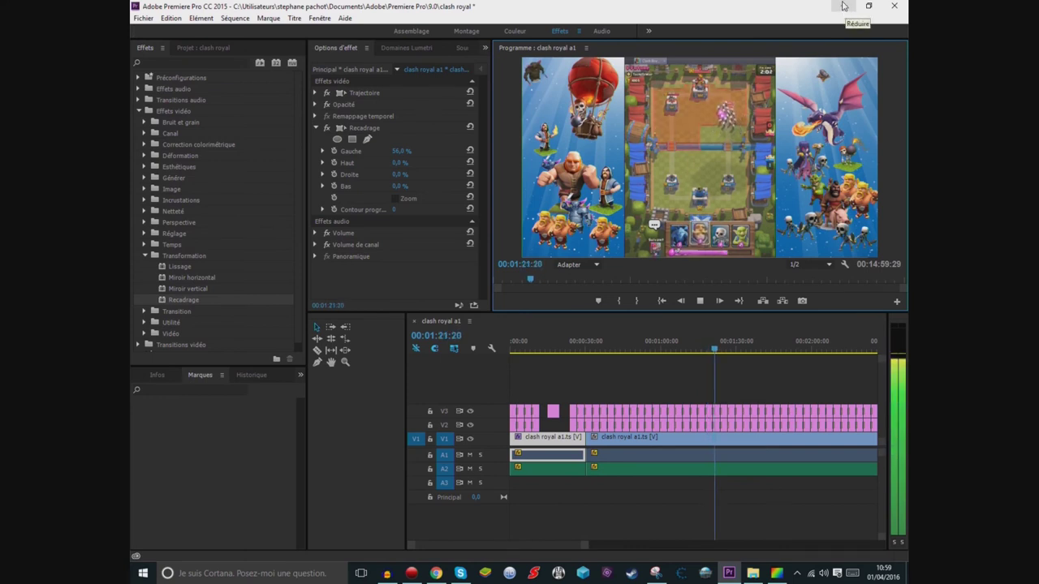
click(700, 300)
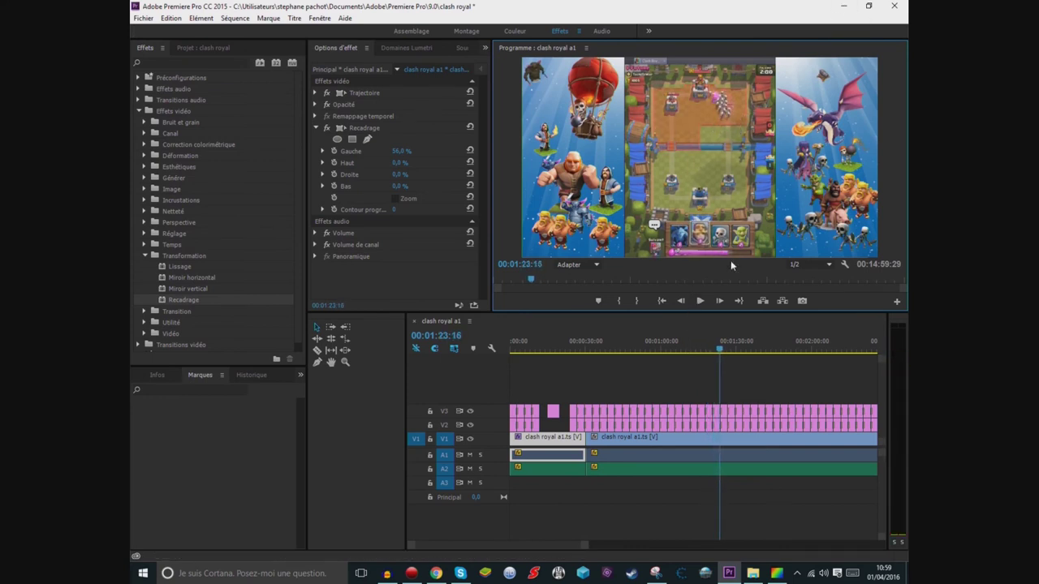
- Minimize Premiere Pro and close the PhotoFiltre7 folder window on the desktop
click(843, 7)
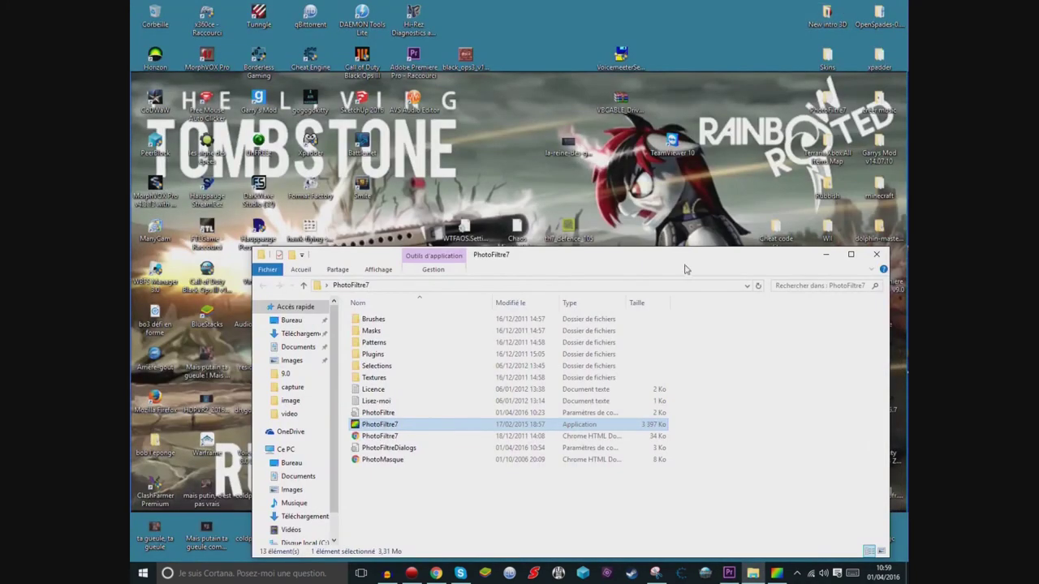
drag(685, 270, 637, 132)
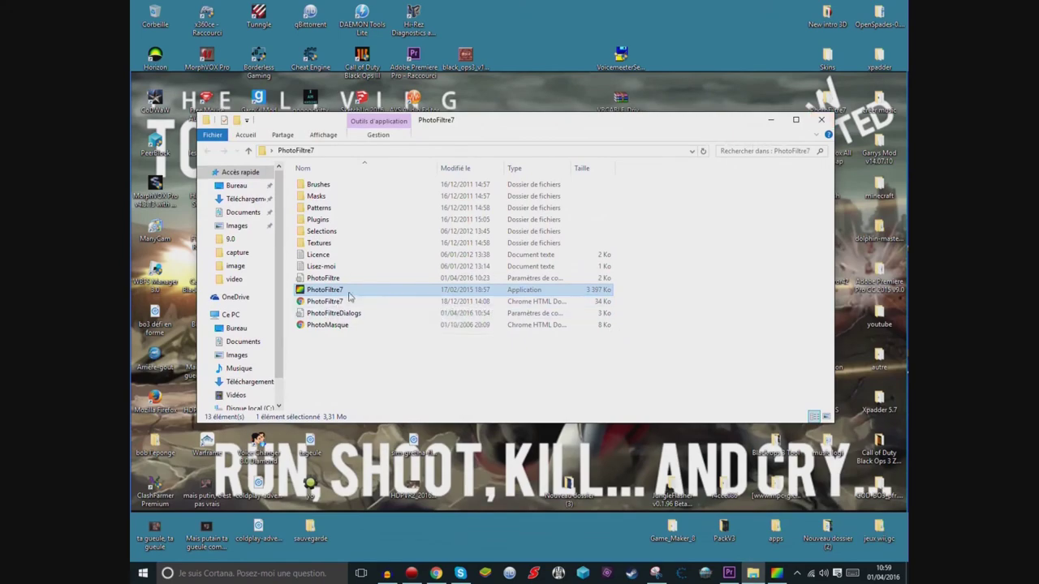
click(821, 119)
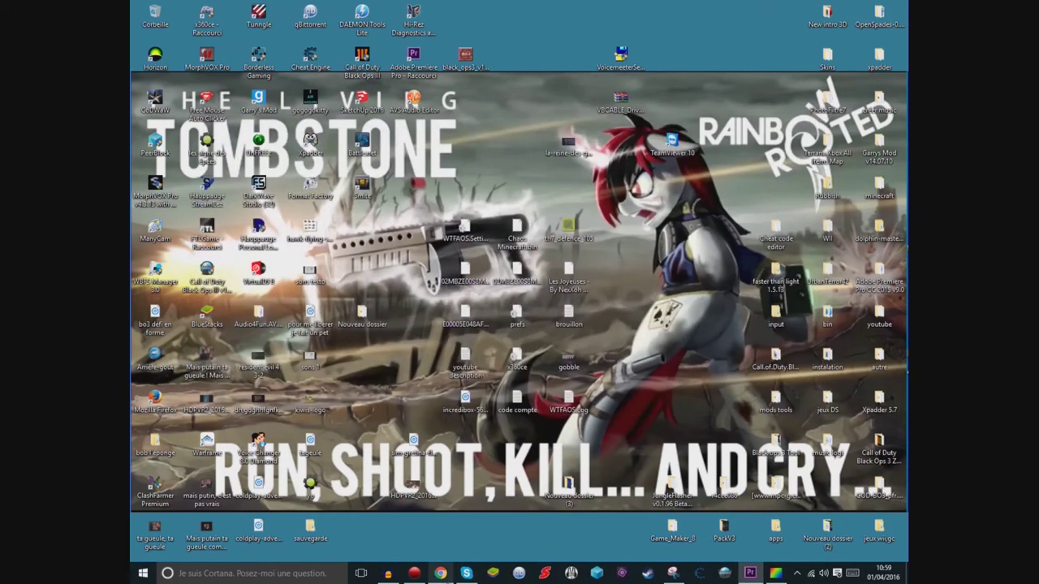
- Switch to Chrome and review the Google image searches for backgrounds and sprites and the YouTube upload page with the finished video
key(alt+Tab)
click(774, 6)
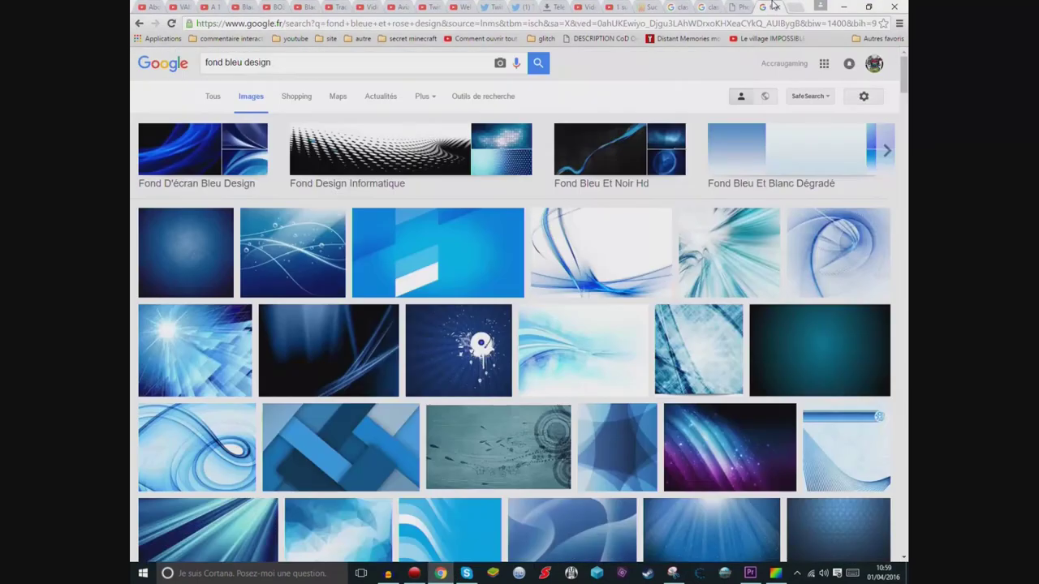
click(622, 7)
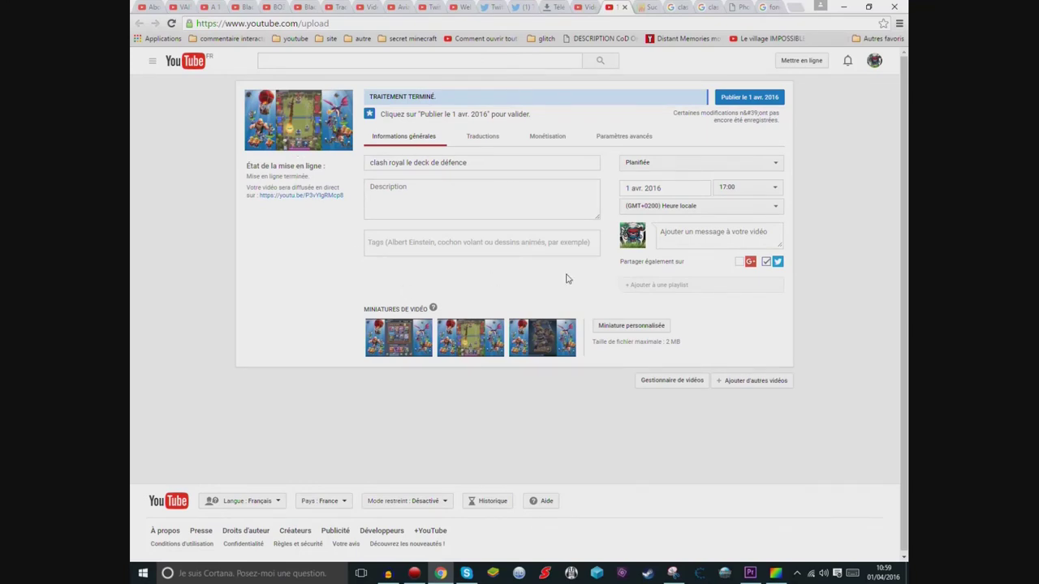
click(775, 7)
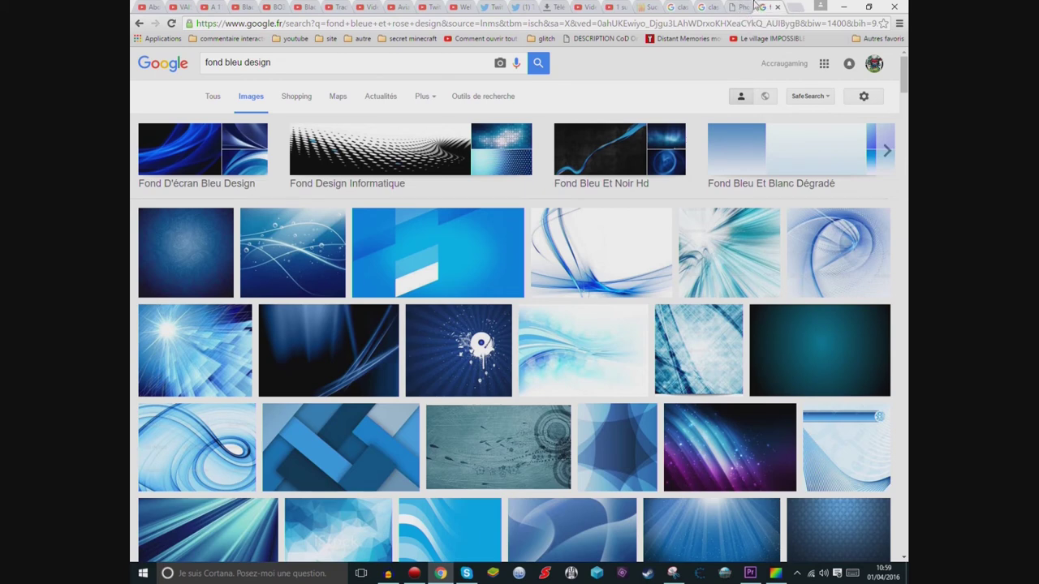
click(737, 7)
click(710, 6)
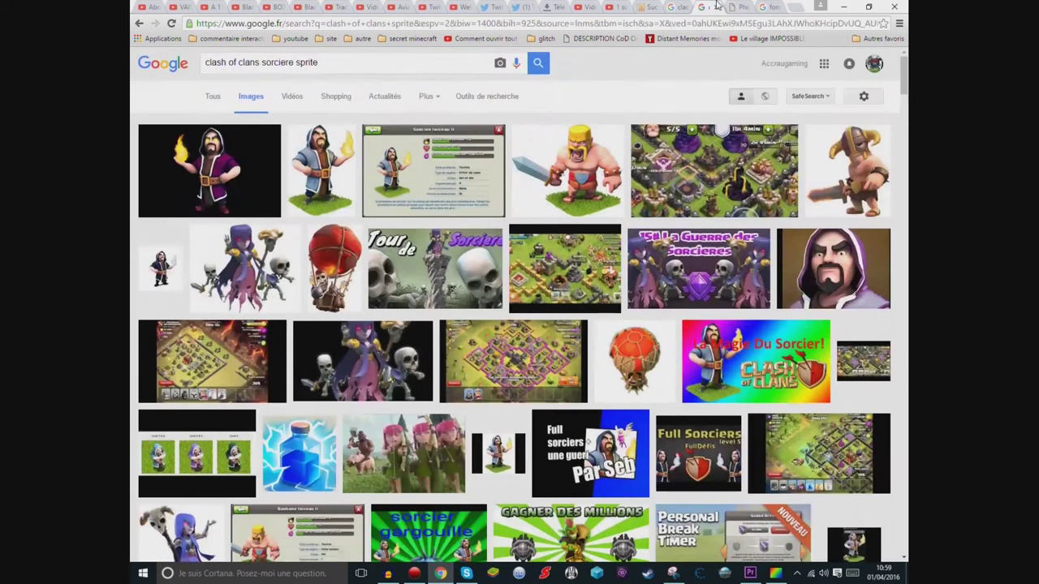
click(771, 6)
click(607, 7)
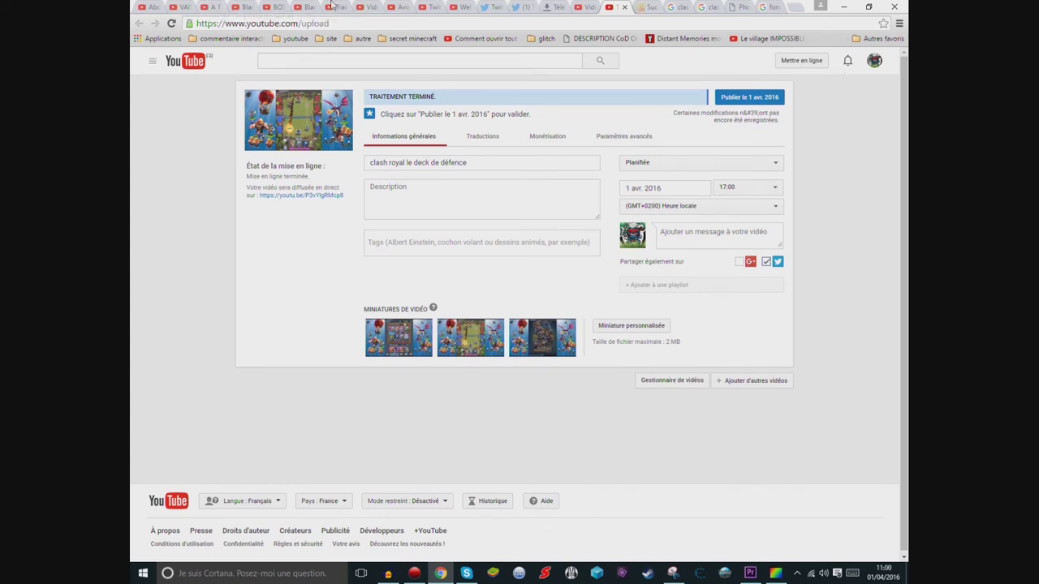
- Look through the YouTube subscriptions feed and the subscription manager, and minimize the browser
click(151, 7)
drag(905, 219, 905, 77)
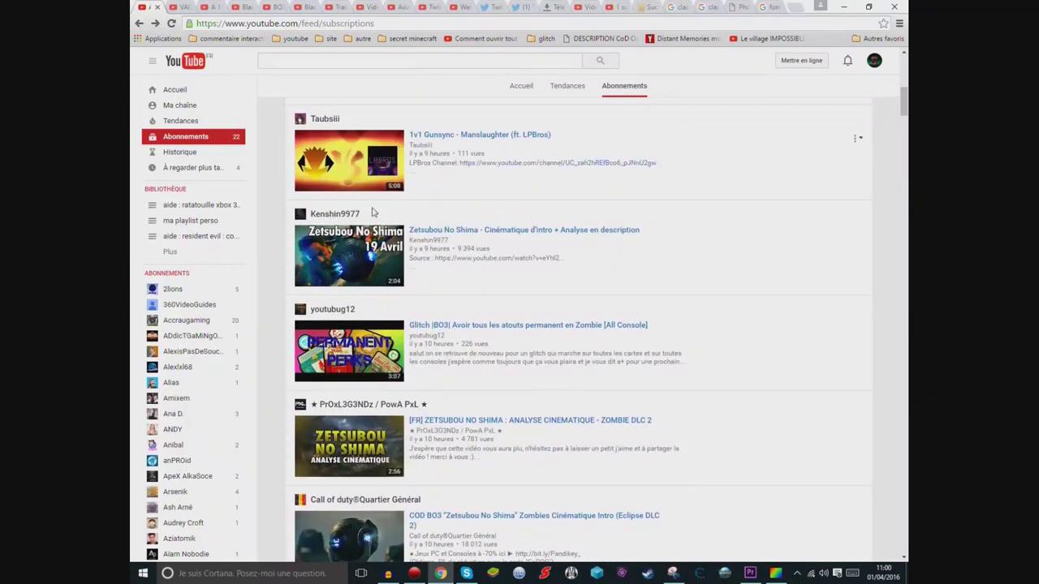
click(166, 274)
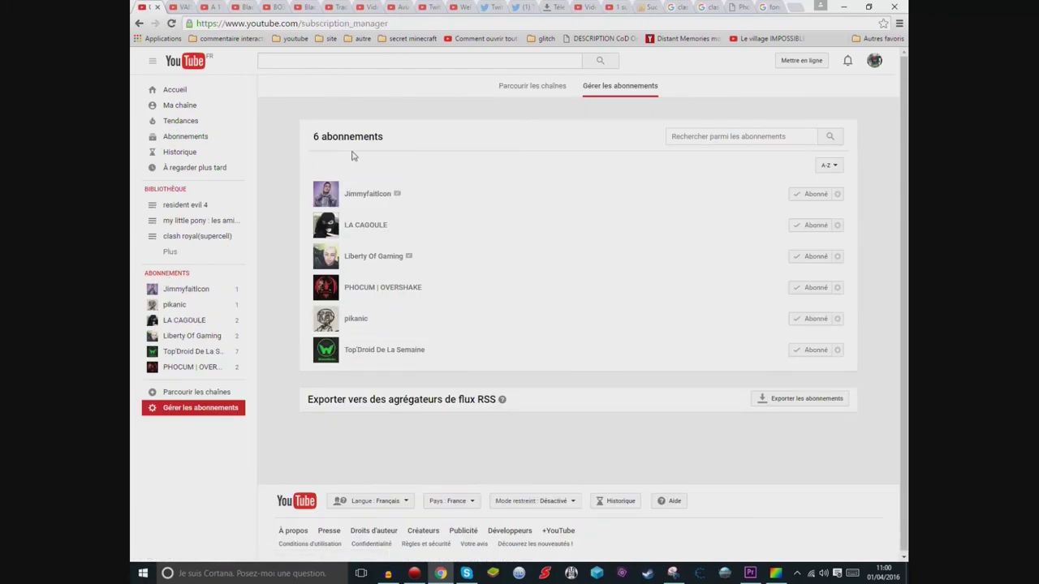
click(139, 23)
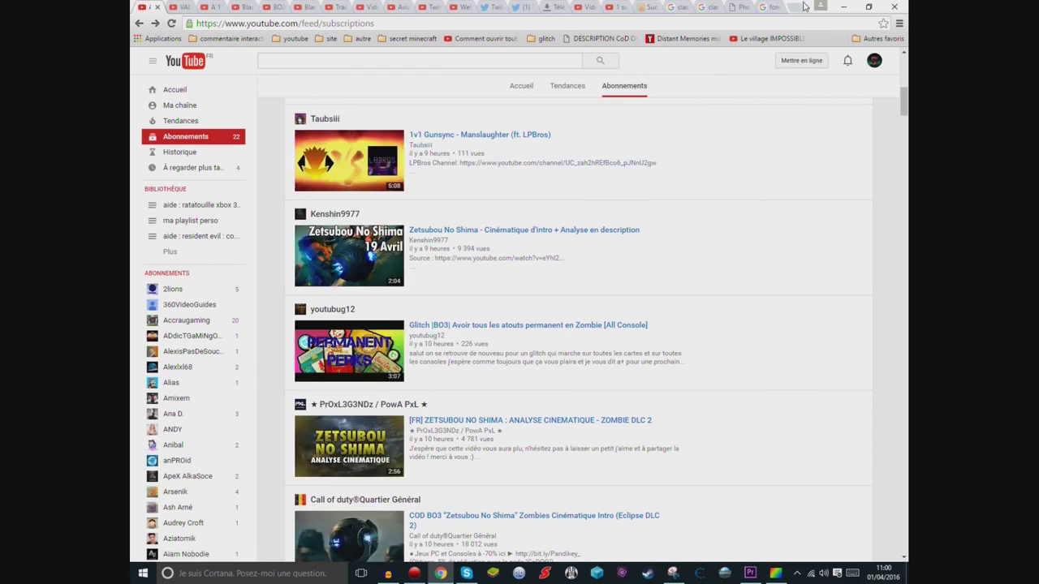
scroll(866, 72, up, 10)
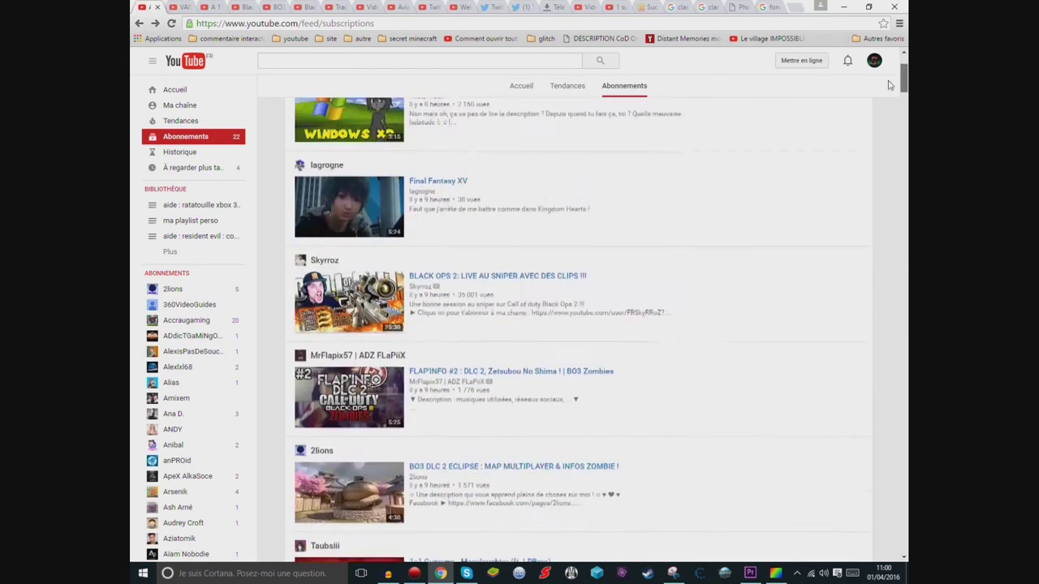
click(526, 133)
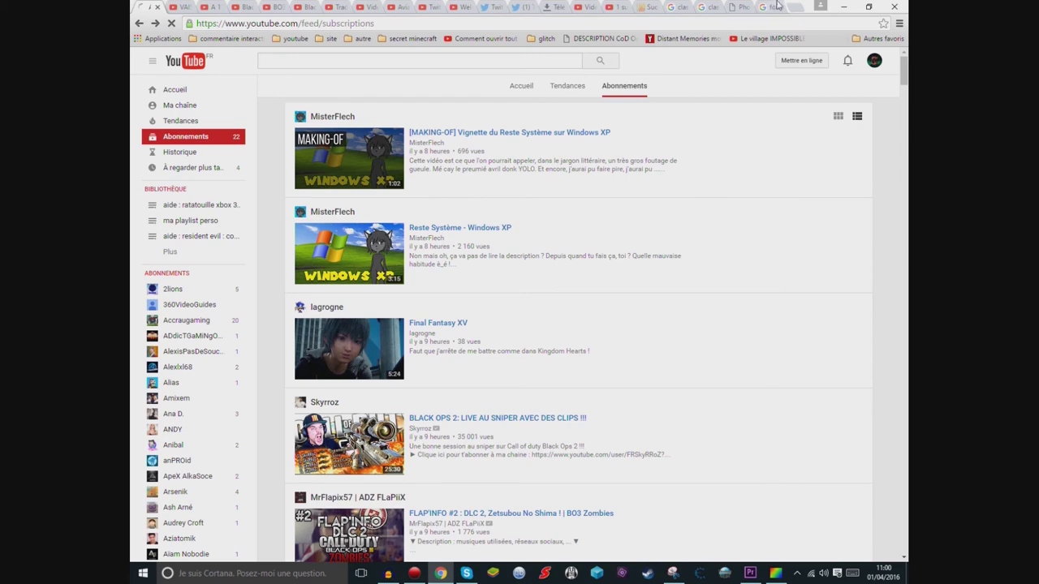
click(845, 8)
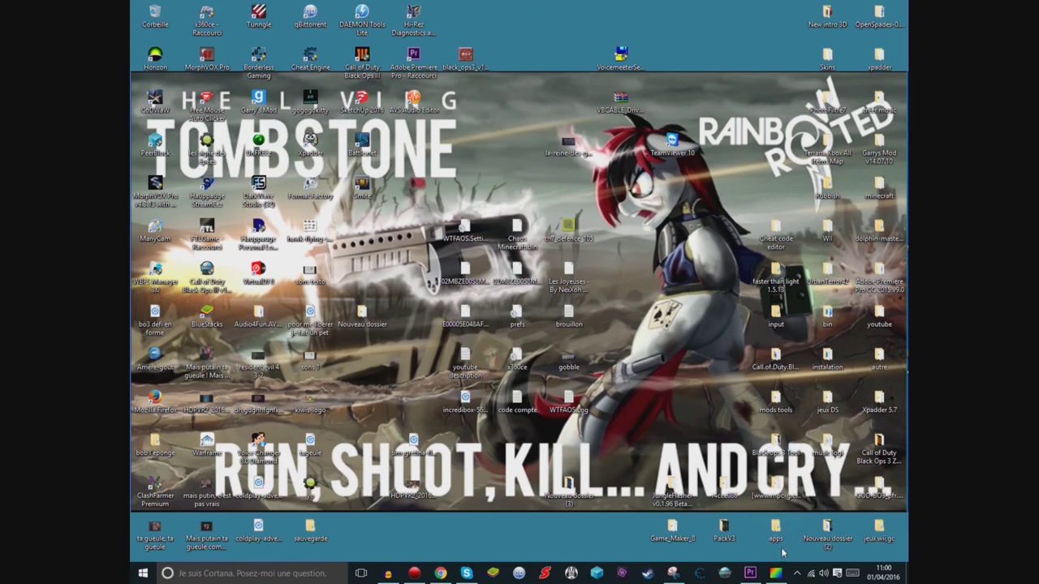
- Switch to PhotoFiltre 7 and select the giant's layer, Calque 1, in clash royal fnd.jpg
click(775, 573)
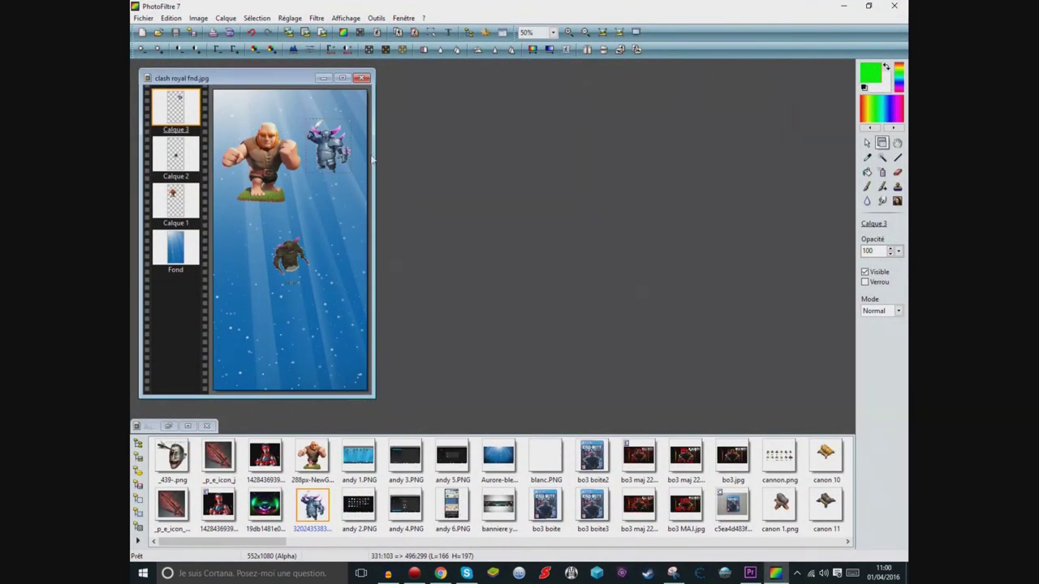
right_click(327, 140)
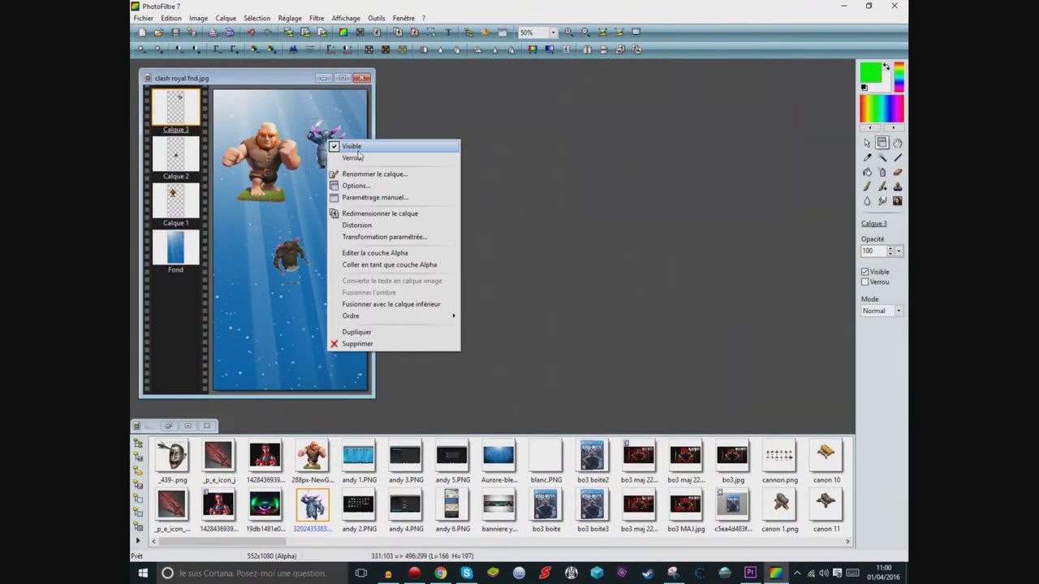
click(290, 182)
click(273, 144)
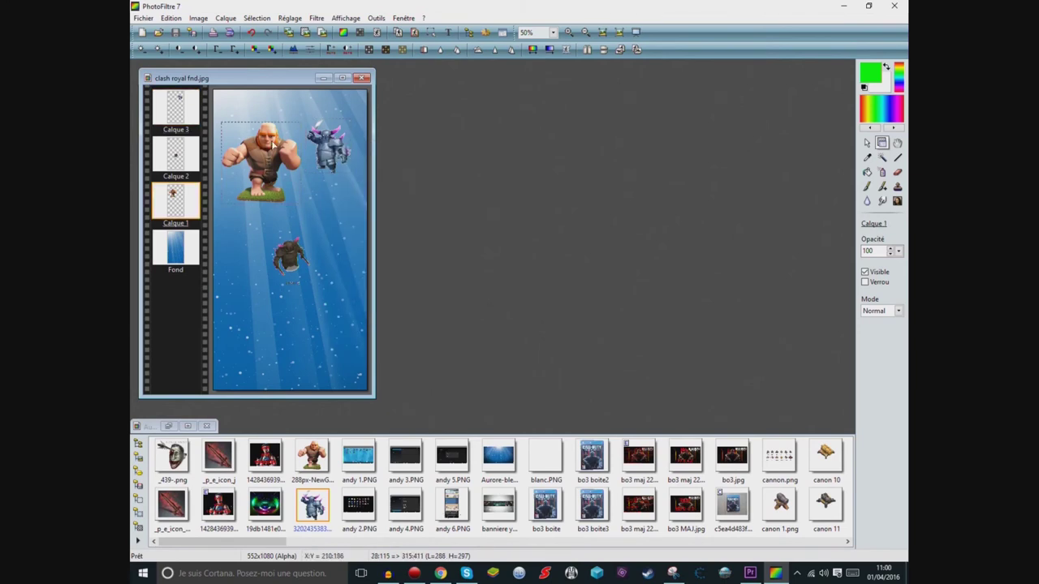
- Try rectangular selections on the giant's layer, cut part of the giant away and undo the cut
click(867, 143)
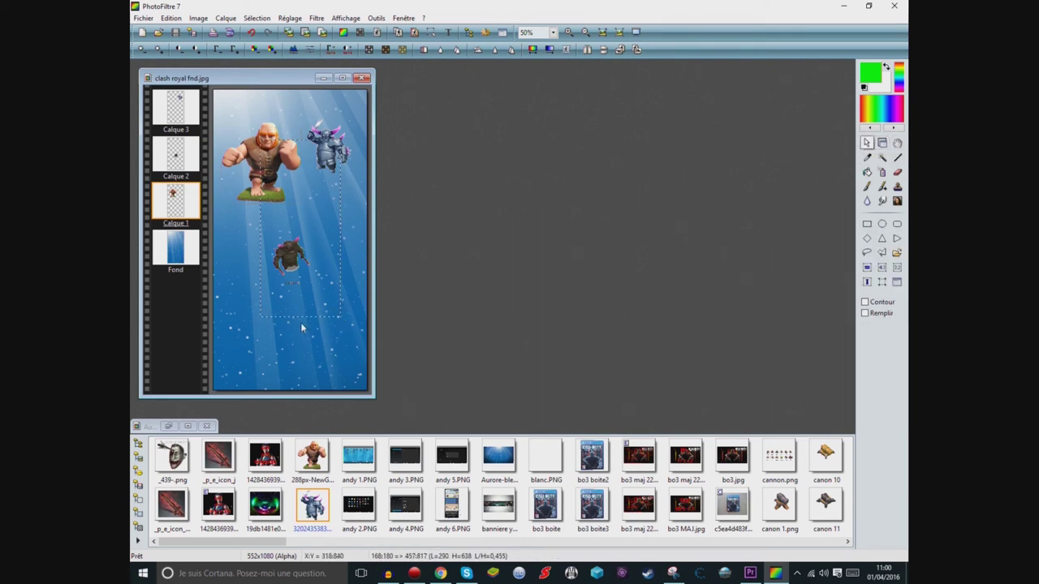
drag(275, 214, 355, 389)
drag(319, 268, 324, 232)
right_click(262, 215)
click(288, 251)
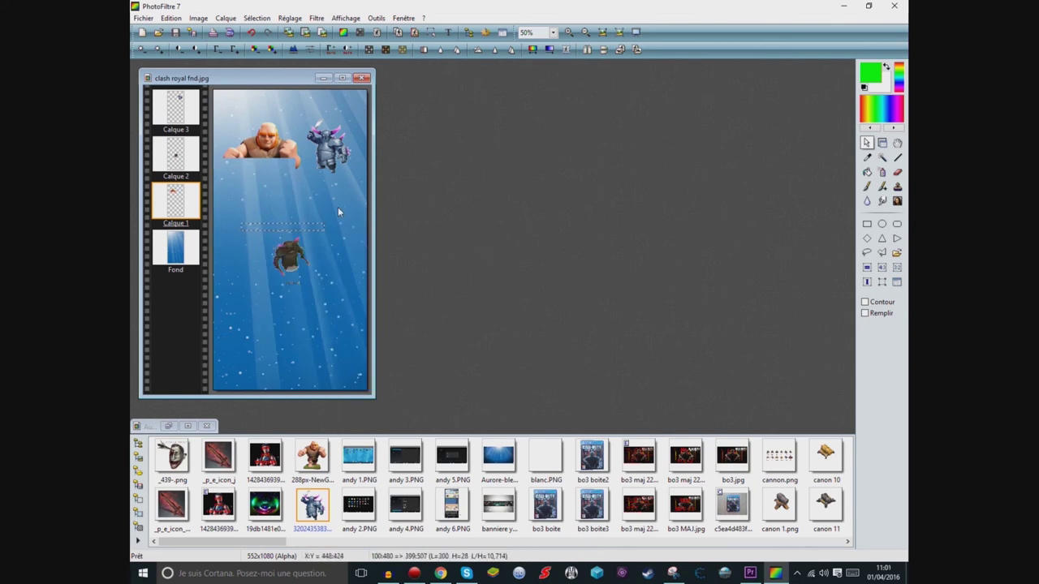
key(ctrl+z)
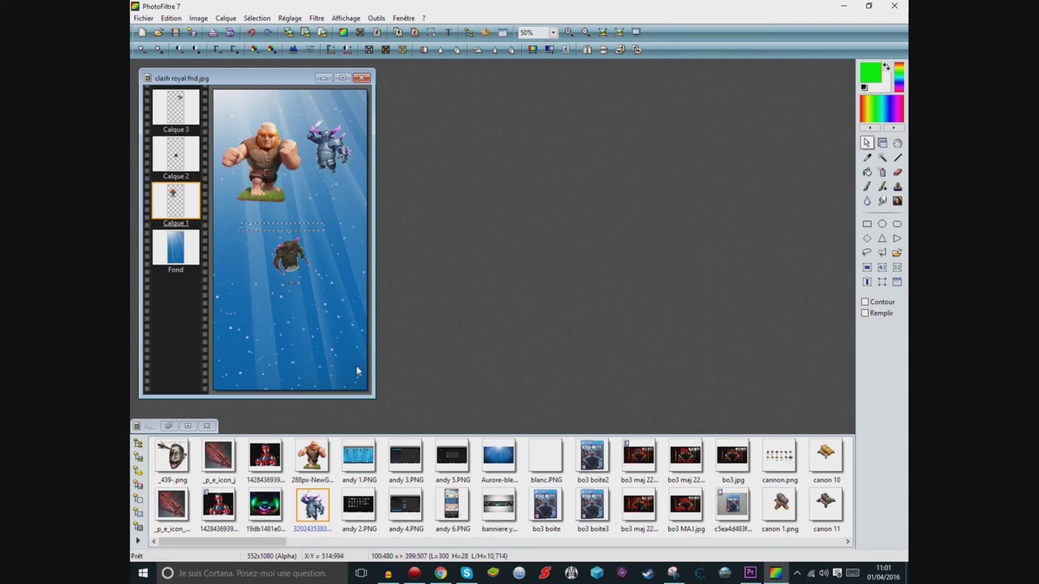
- With the layer manager tool, reposition the blue armoured character and move the giant so that it slightly overlaps that character
click(883, 142)
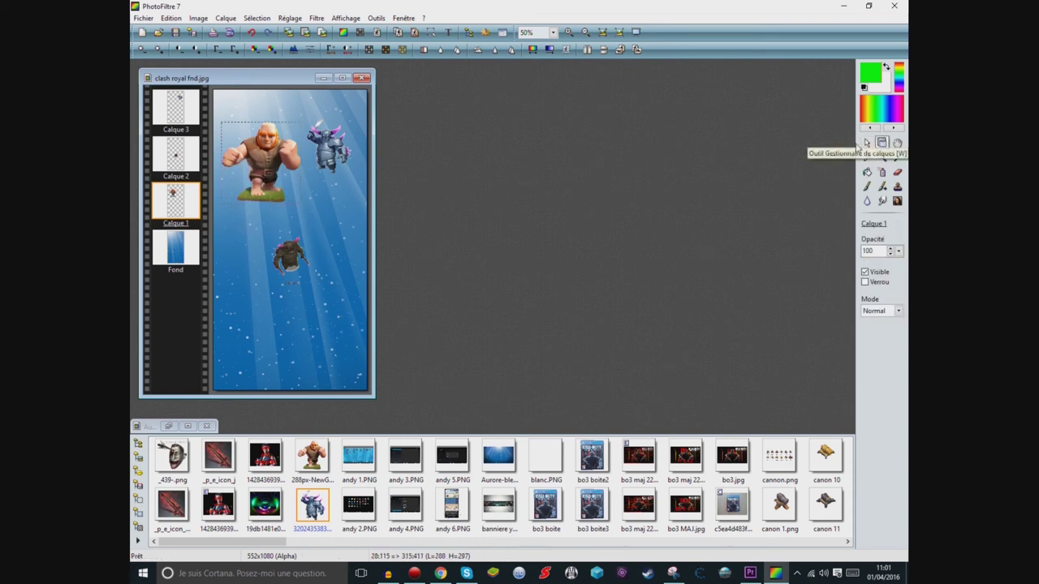
mouse_move(265, 158)
mouse_down()
mouse_move(288, 105)
mouse_move(245, 155)
mouse_up()
mouse_move(328, 142)
mouse_down()
mouse_move(315, 182)
mouse_move(327, 154)
mouse_up()
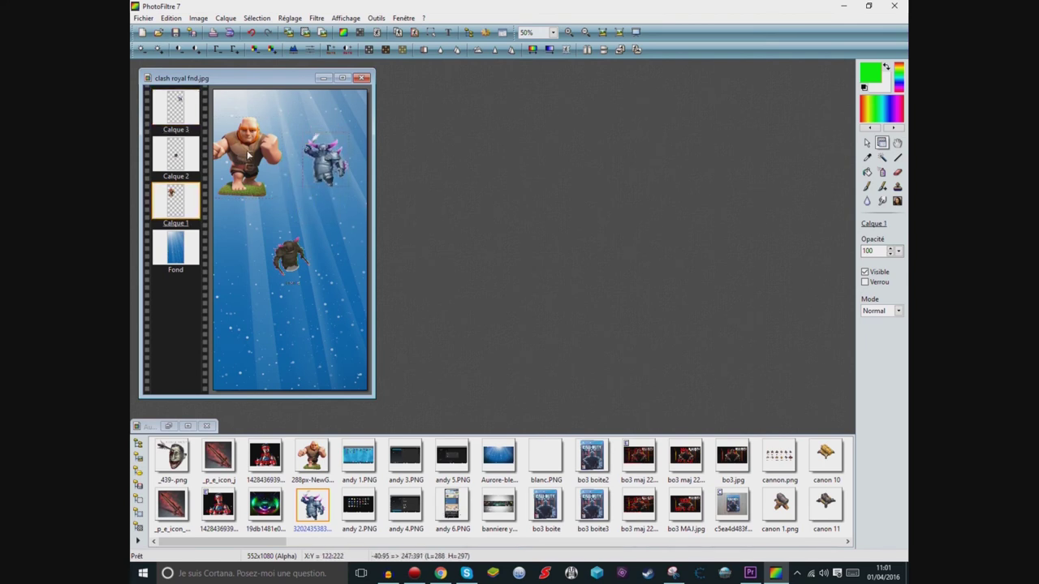
drag(243, 158, 278, 158)
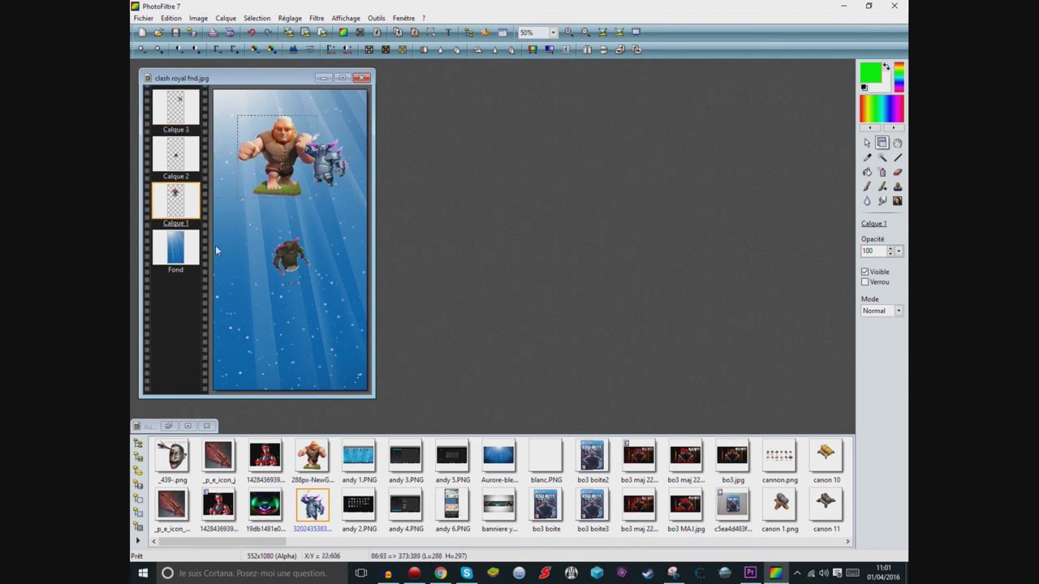
- Hide Calque 3, the blue armoured character's layer, and make it visible again
click(180, 106)
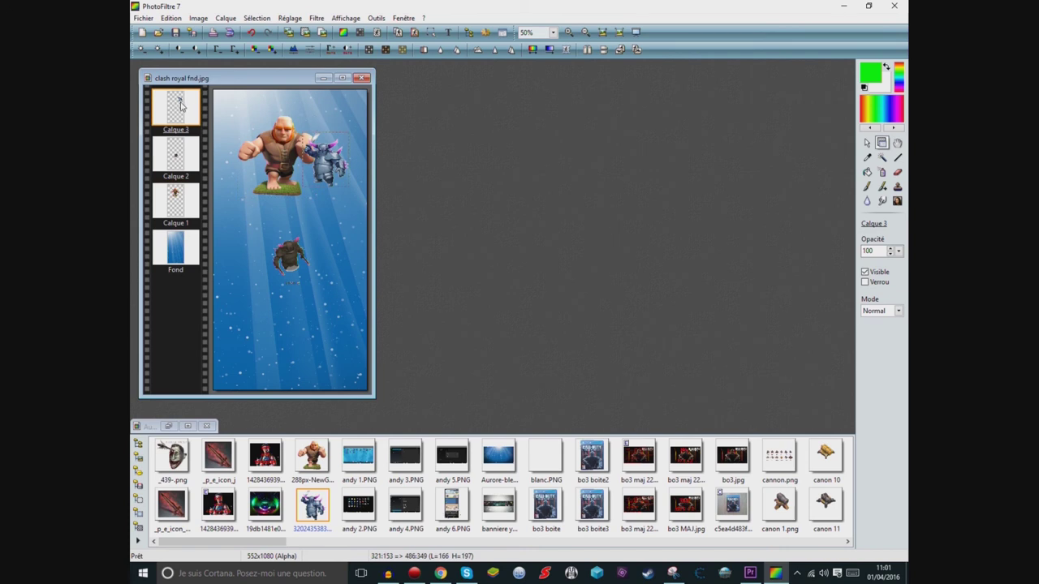
right_click(185, 117)
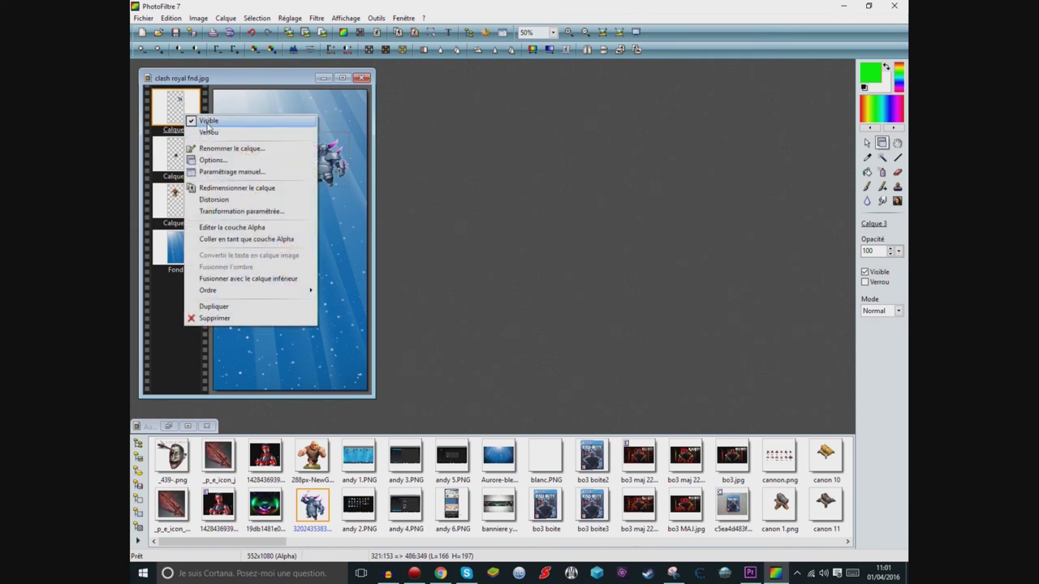
click(198, 118)
right_click(176, 111)
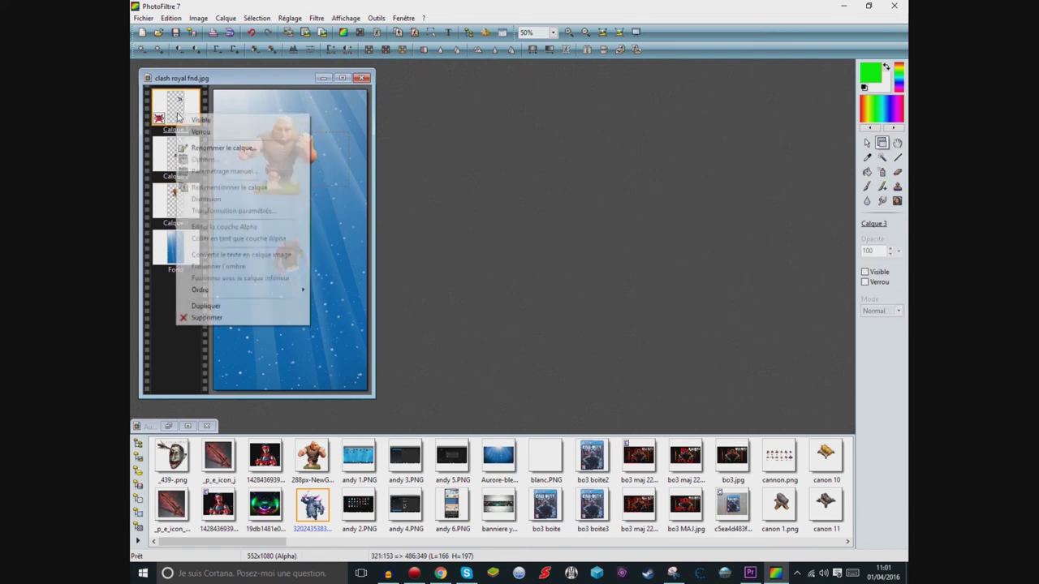
click(203, 119)
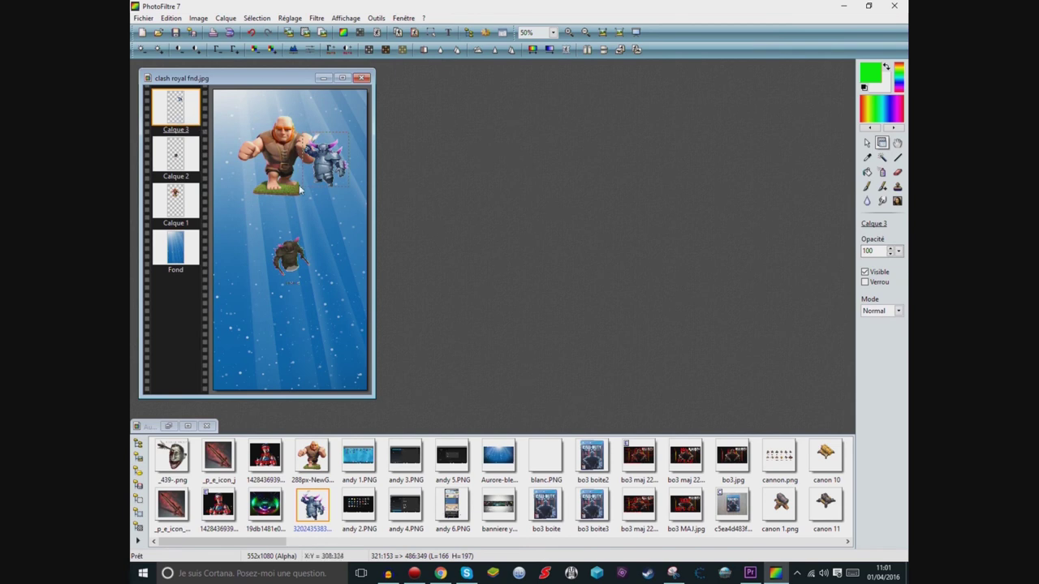
- Hide the blue background layer Fond and make it visible again
right_click(185, 253)
click(207, 256)
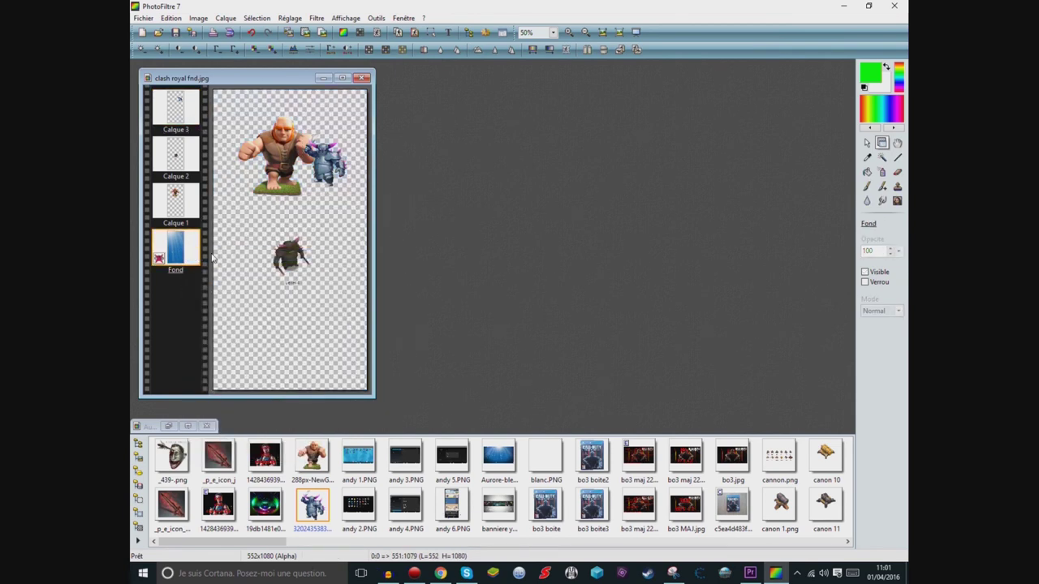
right_click(177, 247)
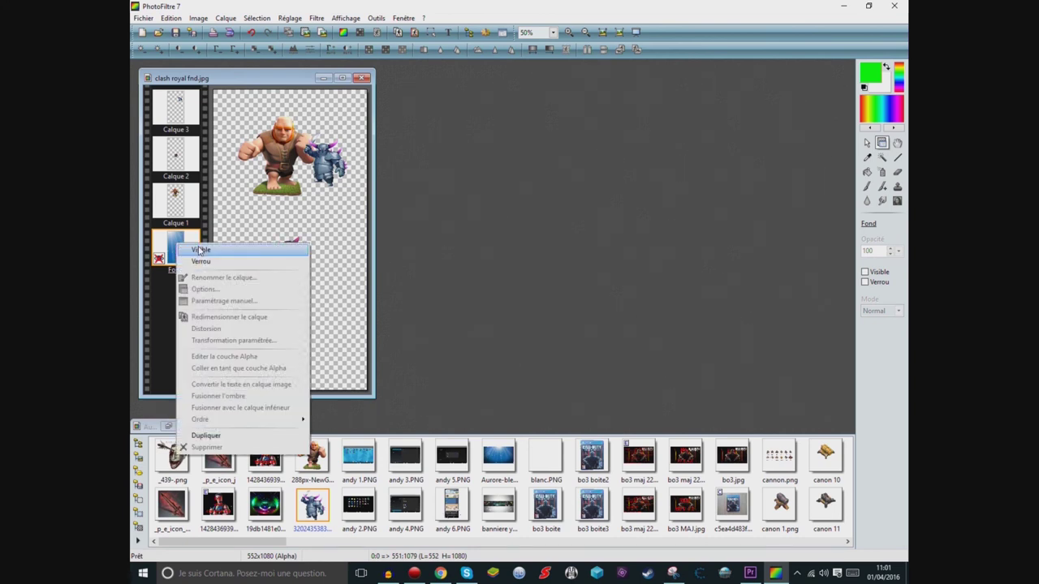
click(207, 249)
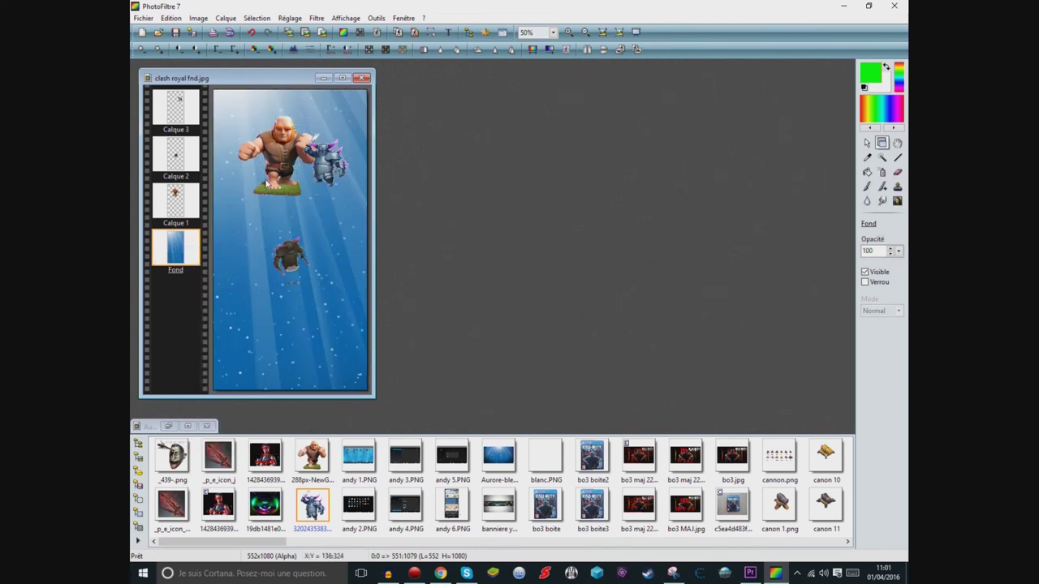
- Enlarge the giant's layer to about 325 × 335 pixels, keeping its proportions, and apply the resize
click(279, 166)
right_click(278, 154)
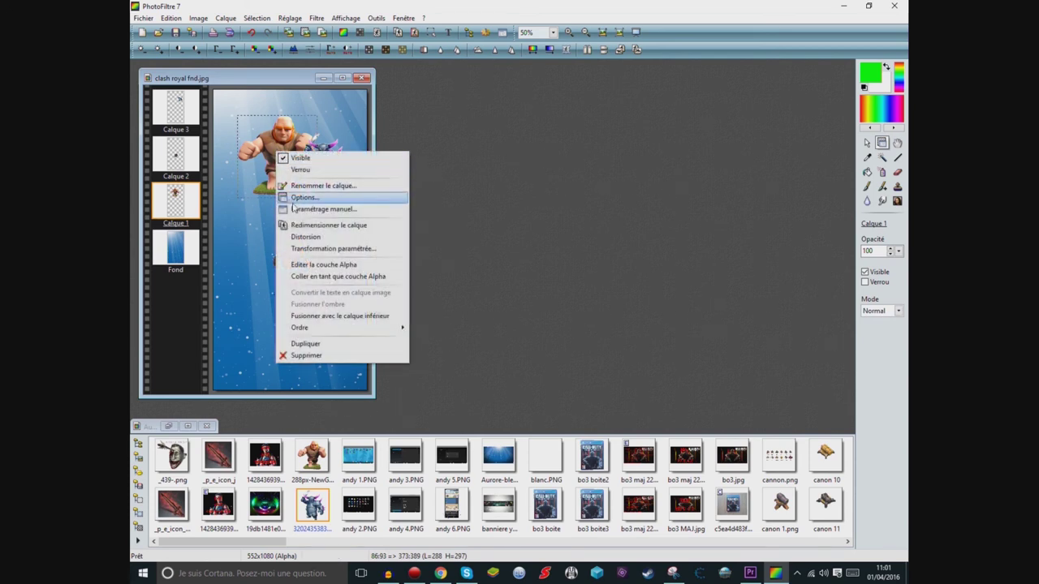
click(309, 233)
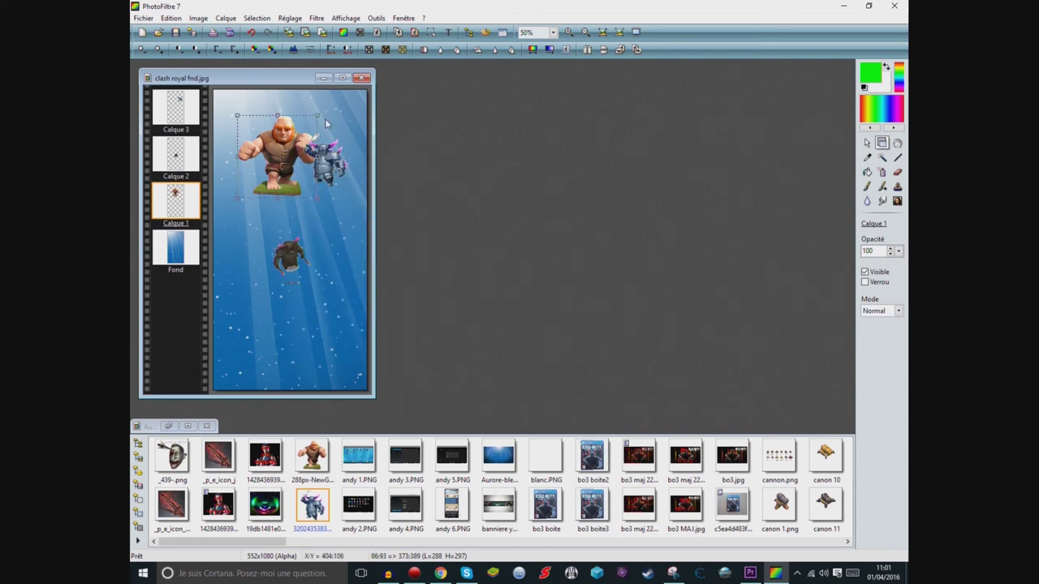
mouse_move(318, 116)
mouse_down()
mouse_move(345, 97)
mouse_move(333, 108)
mouse_up()
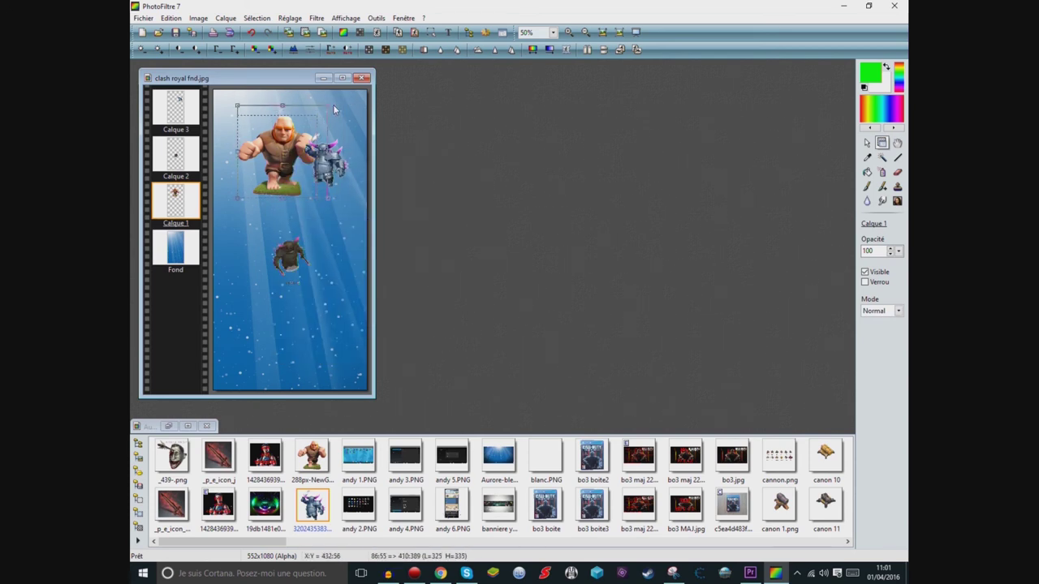
right_click(278, 136)
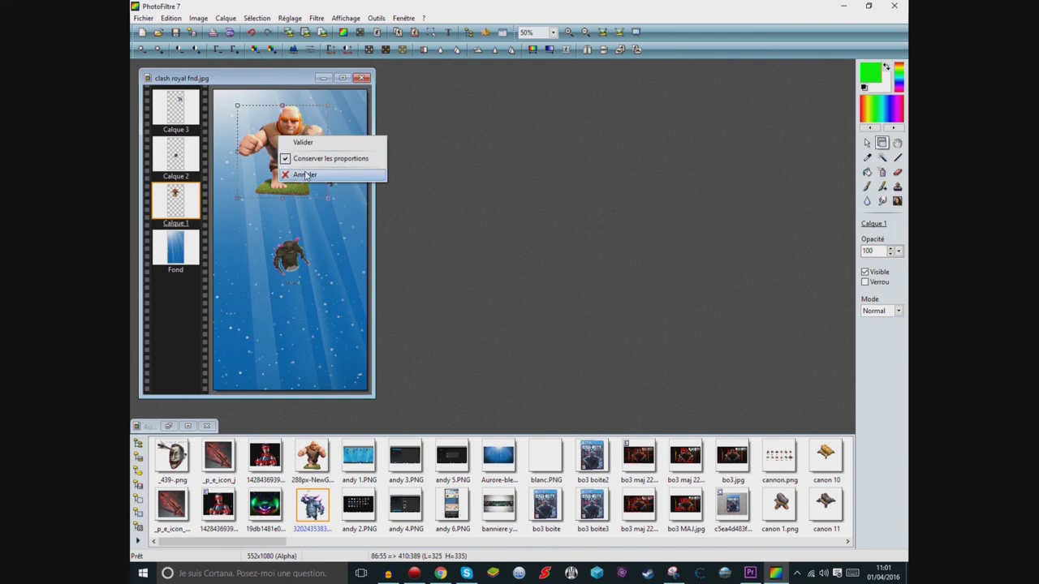
click(279, 139)
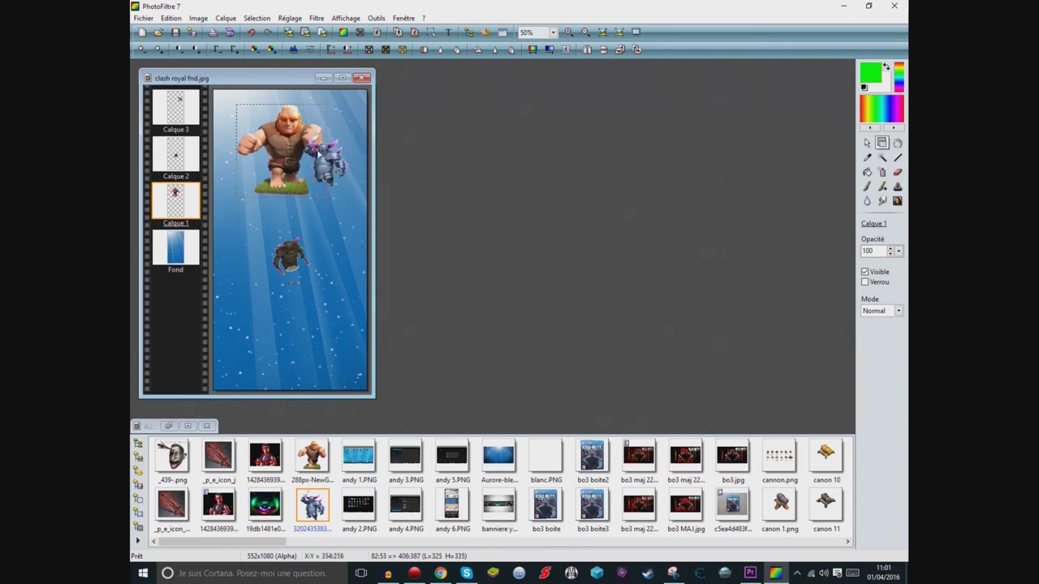
- Place the giant over the blue armoured character, bring Calque 1 to the front of the layer order, and move the giant back beside it
drag(292, 141, 325, 146)
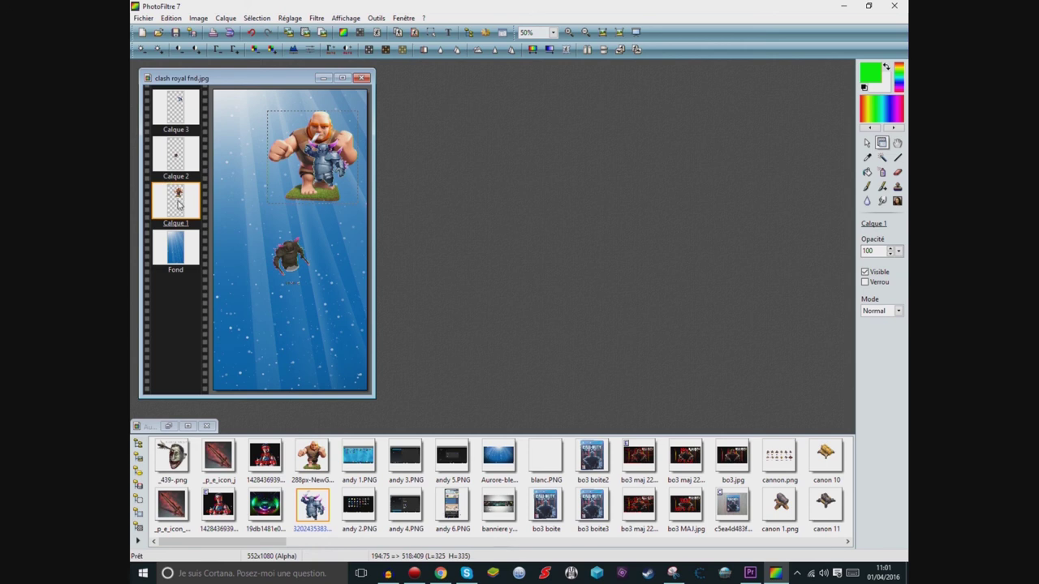
drag(180, 205, 179, 99)
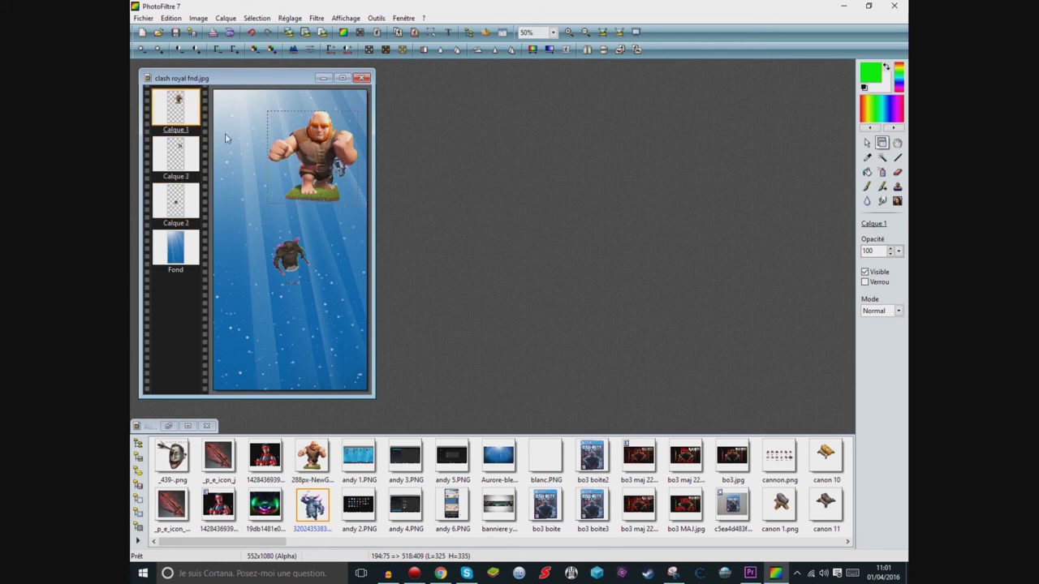
mouse_move(315, 143)
mouse_down()
mouse_move(329, 167)
mouse_move(315, 147)
mouse_up()
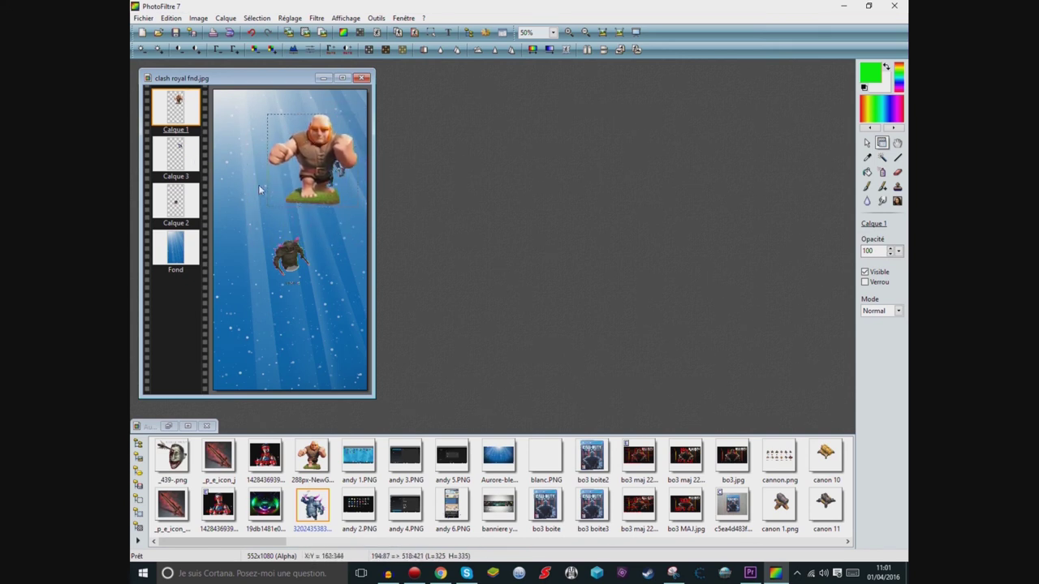
drag(322, 166, 262, 161)
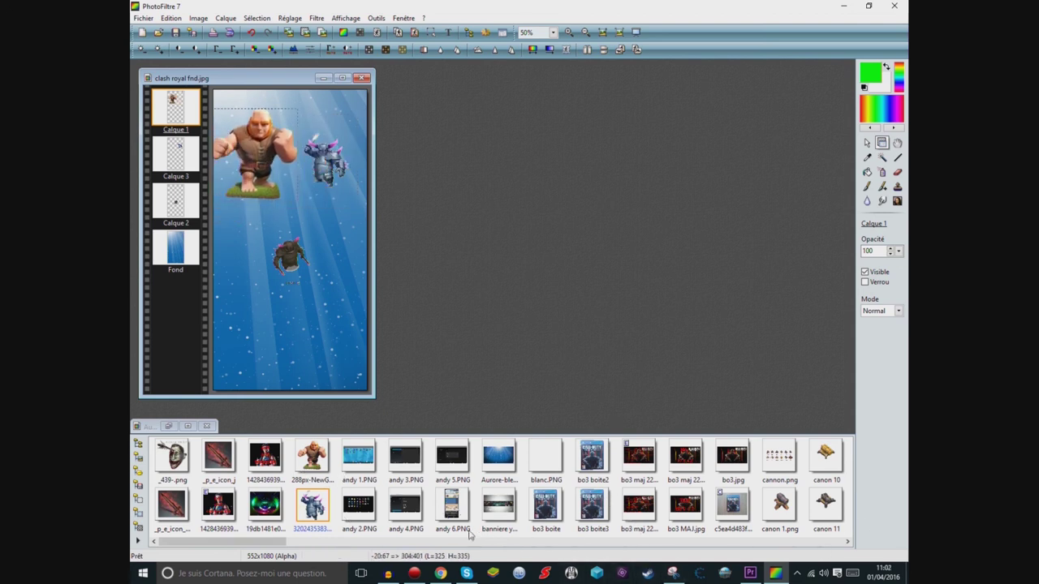
- Add canon 1.png to the image as a new layer and place it below the dark armoured character
drag(283, 540, 358, 548)
drag(294, 509, 296, 314)
drag(294, 247, 284, 334)
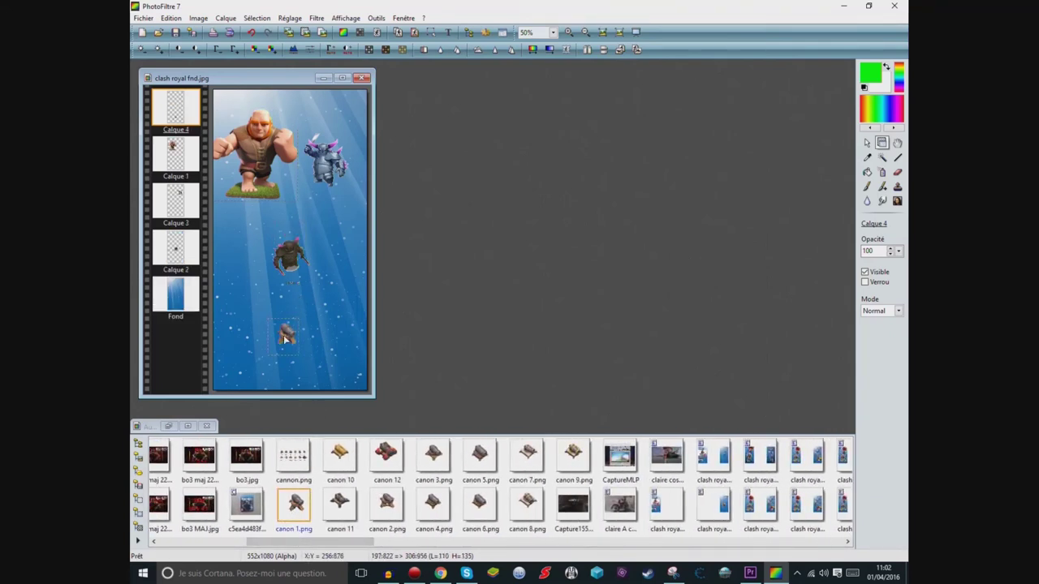
- Add canon 11 as another layer and place it just above and to the right of the first cannon
drag(342, 505, 286, 344)
click(302, 286)
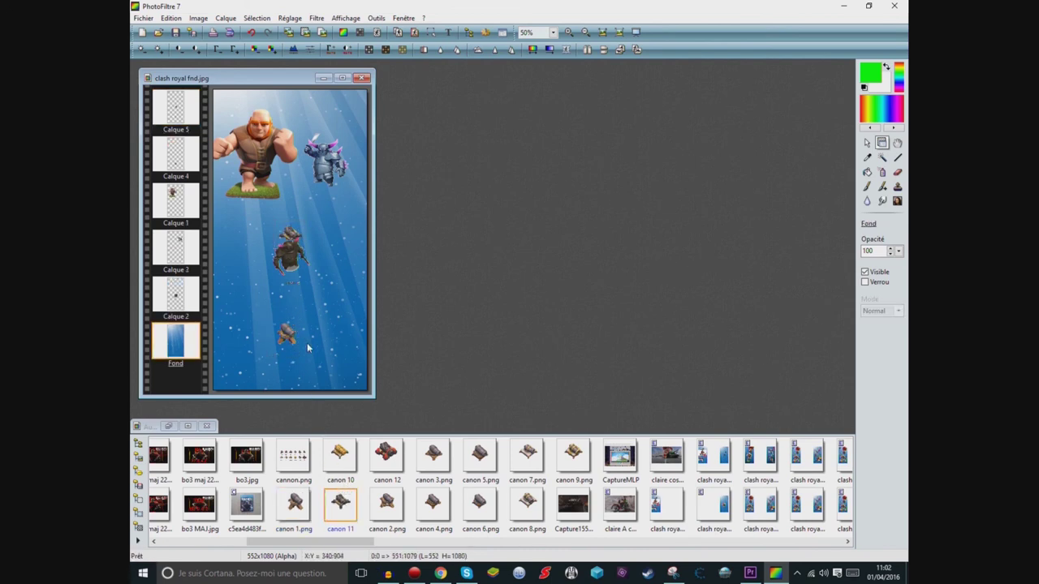
drag(292, 240, 303, 315)
right_click(304, 314)
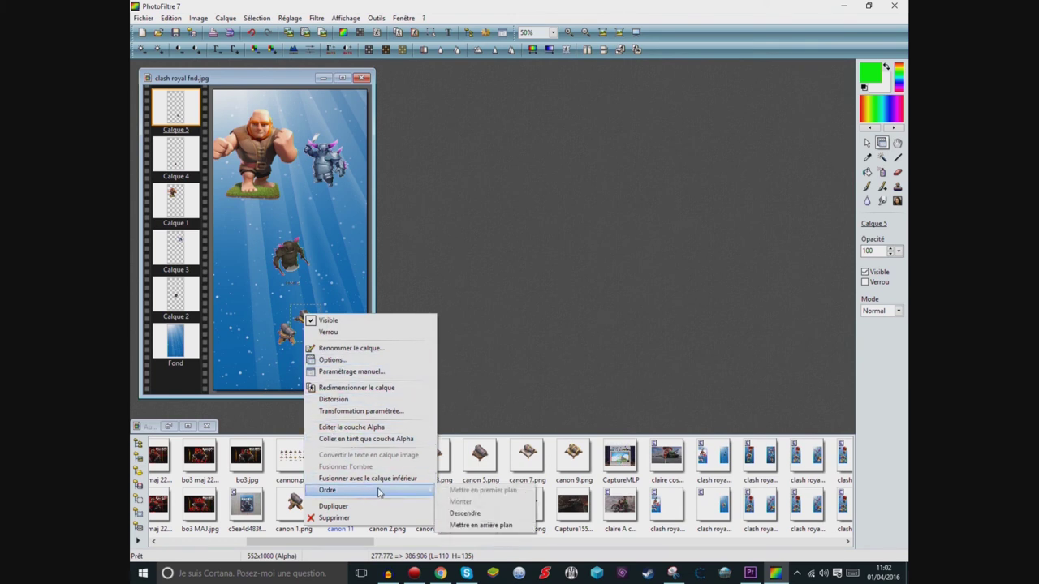
click(261, 315)
- Set the opacity of the canon 11 layer, Calque 5, to 56%
double_click(300, 322)
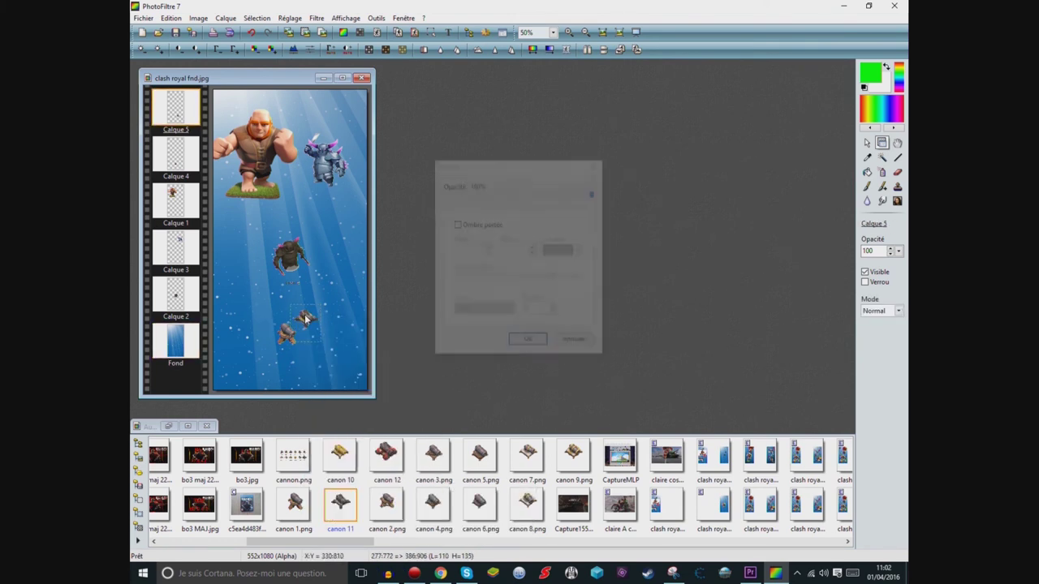
drag(597, 195, 528, 194)
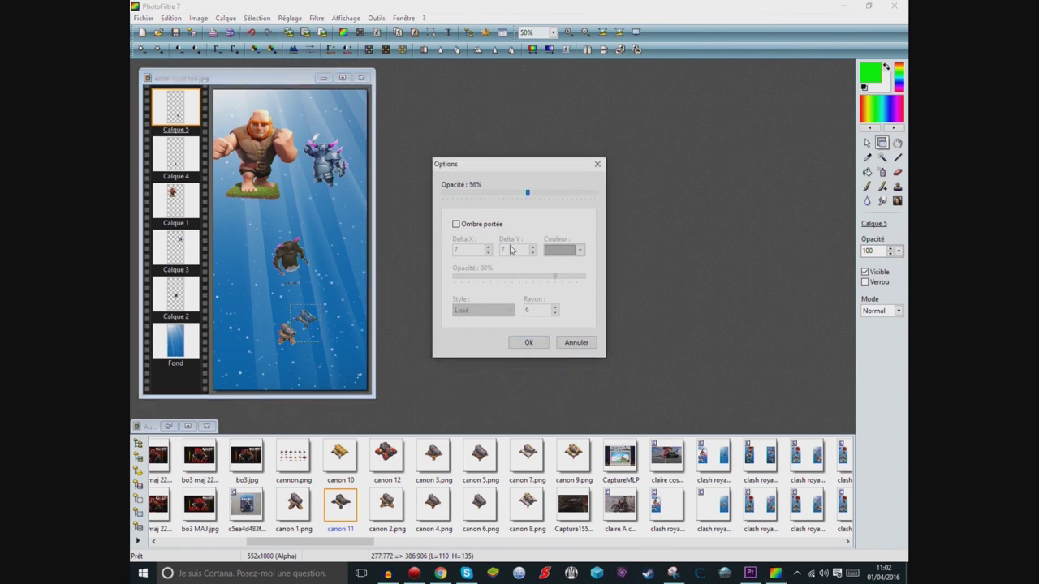
click(535, 341)
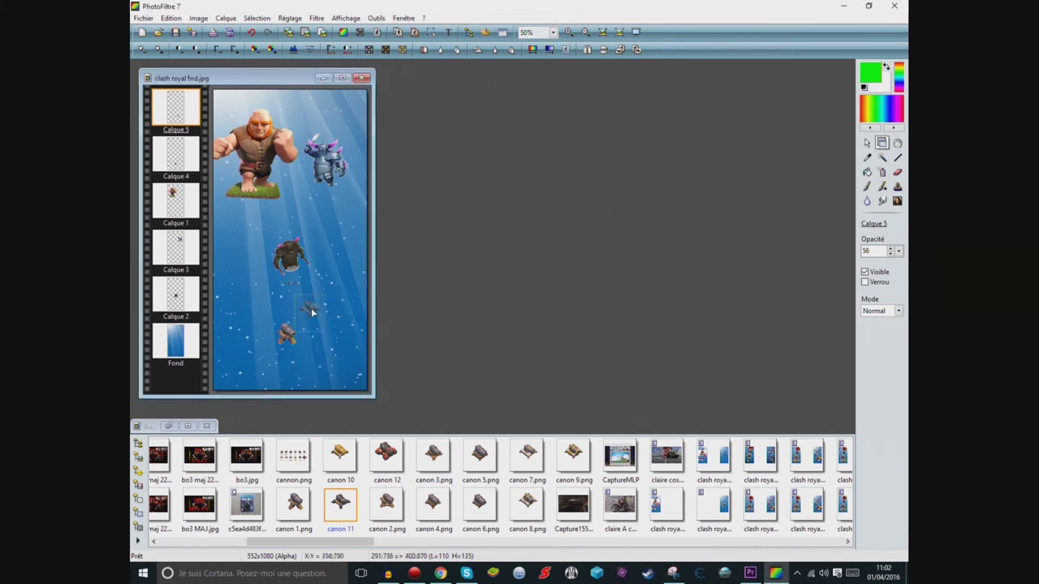
- Move the canon 11 layer directly onto the first cannon and set its opacity to 100%
drag(298, 331, 287, 337)
click(191, 333)
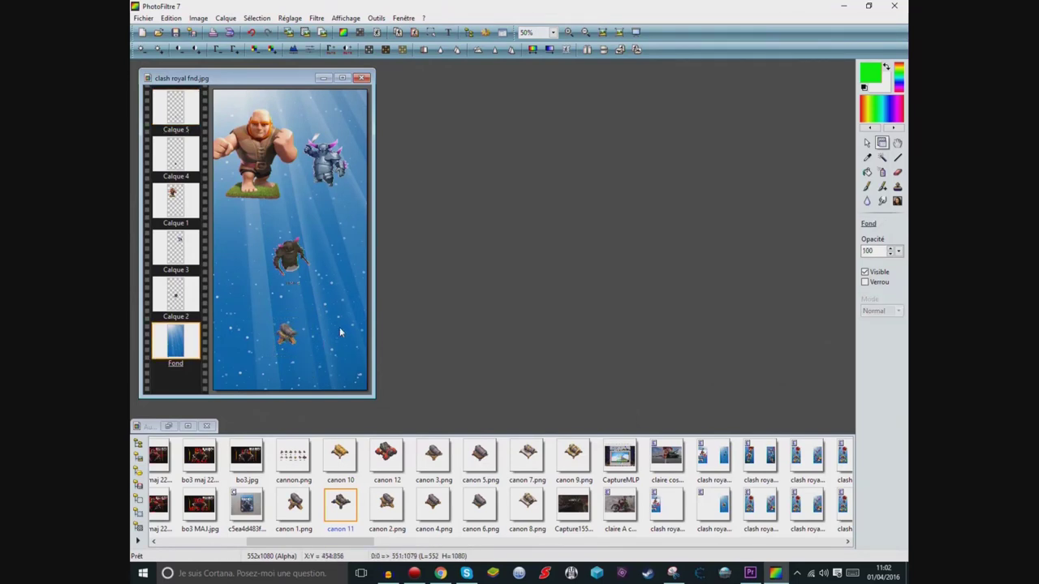
double_click(286, 331)
drag(527, 195, 604, 195)
click(528, 342)
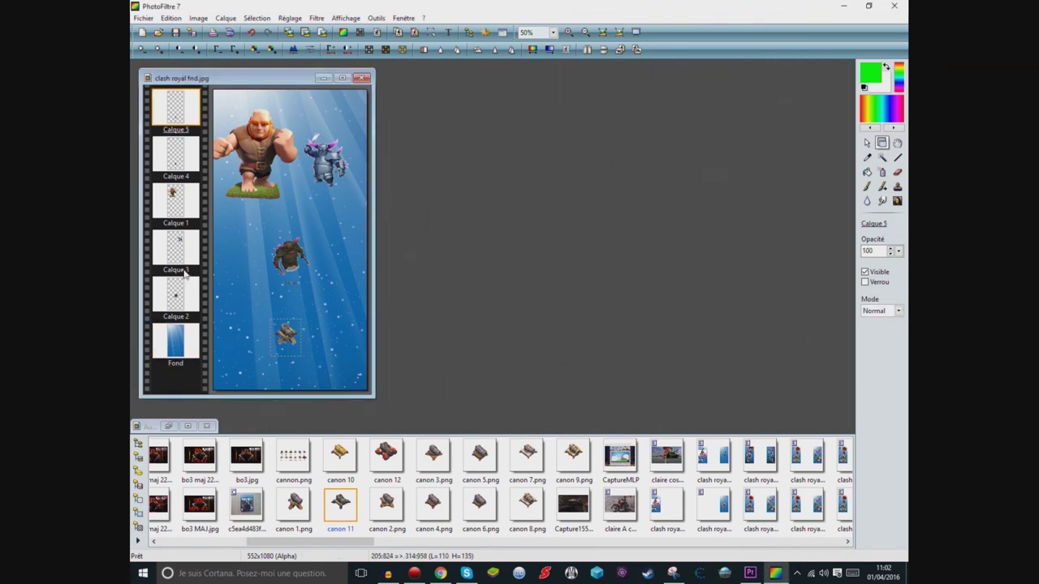
- Hide Calque 5, the canon 11 layer on top of the first cannon
click(264, 312)
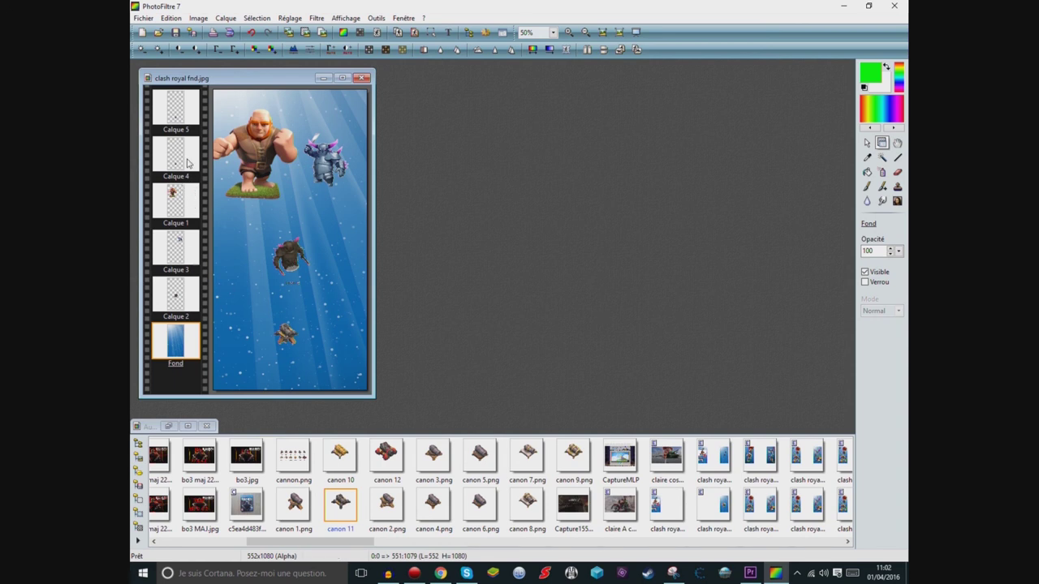
right_click(182, 119)
click(205, 121)
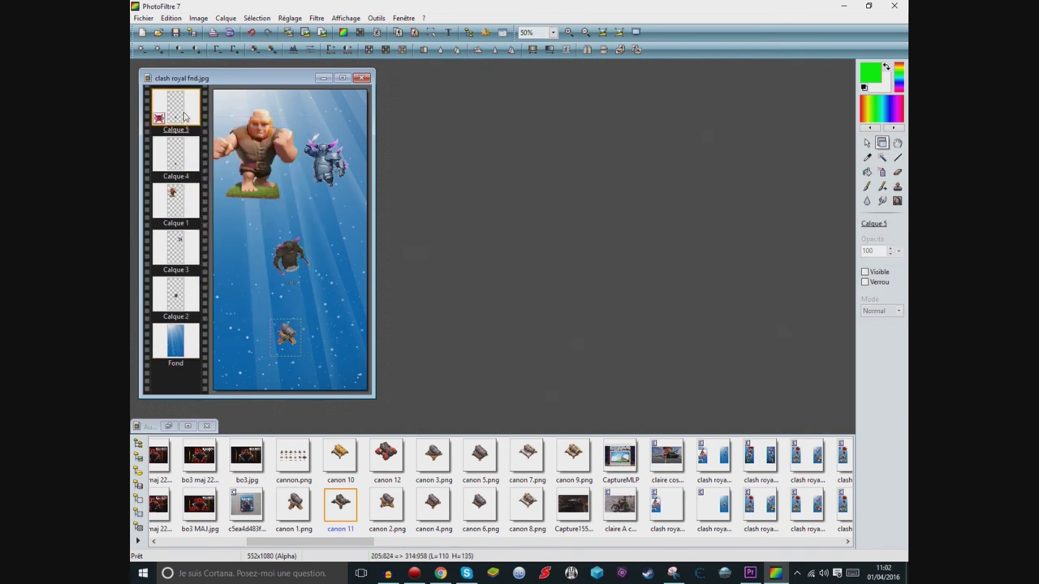
- Show Calque 5, the canon 11 layer, again and hide Calque 4, the first cannon beneath it
right_click(185, 118)
click(188, 138)
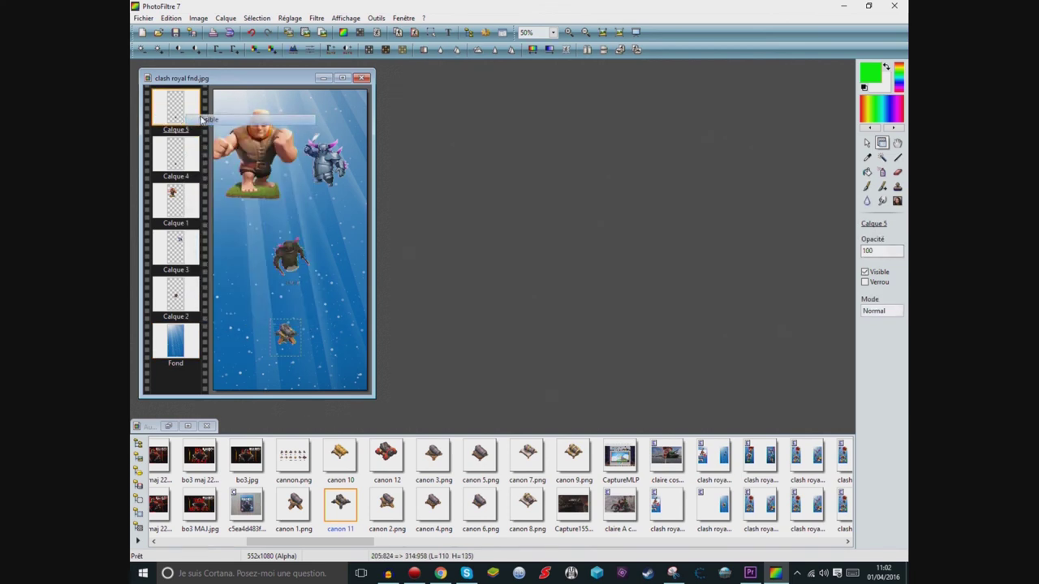
right_click(185, 143)
click(203, 159)
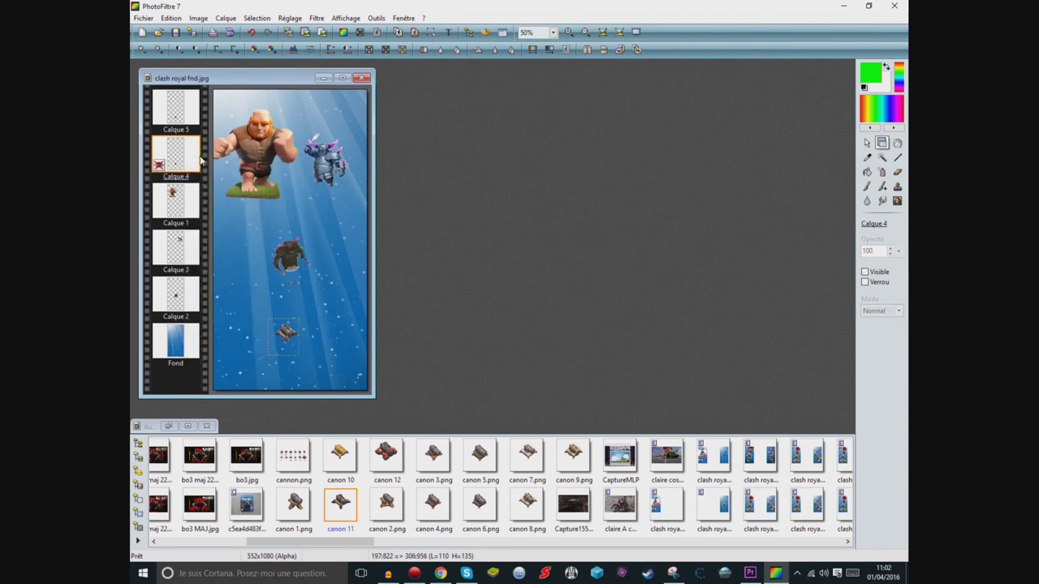
click(312, 296)
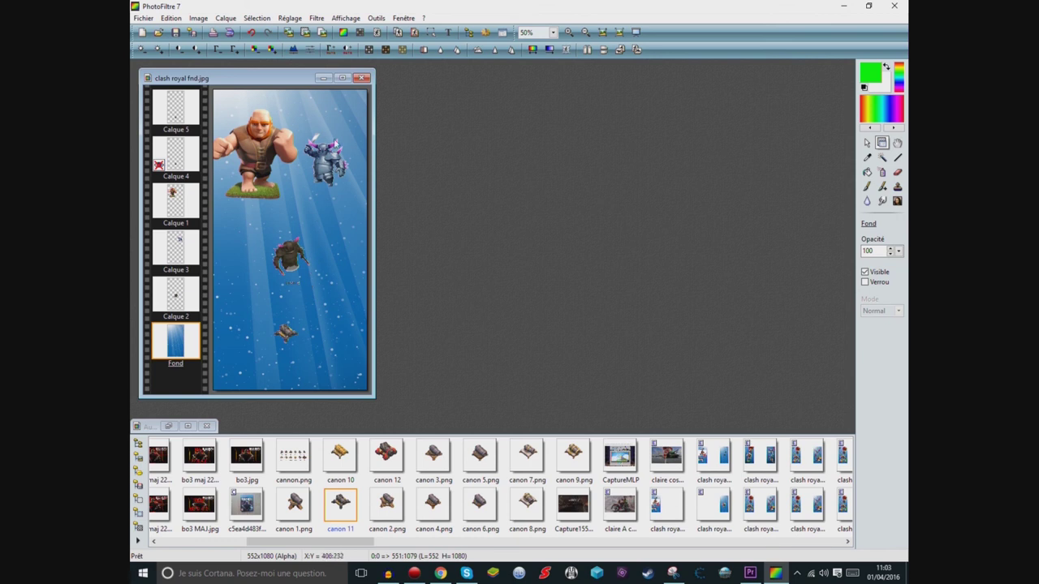
click(259, 138)
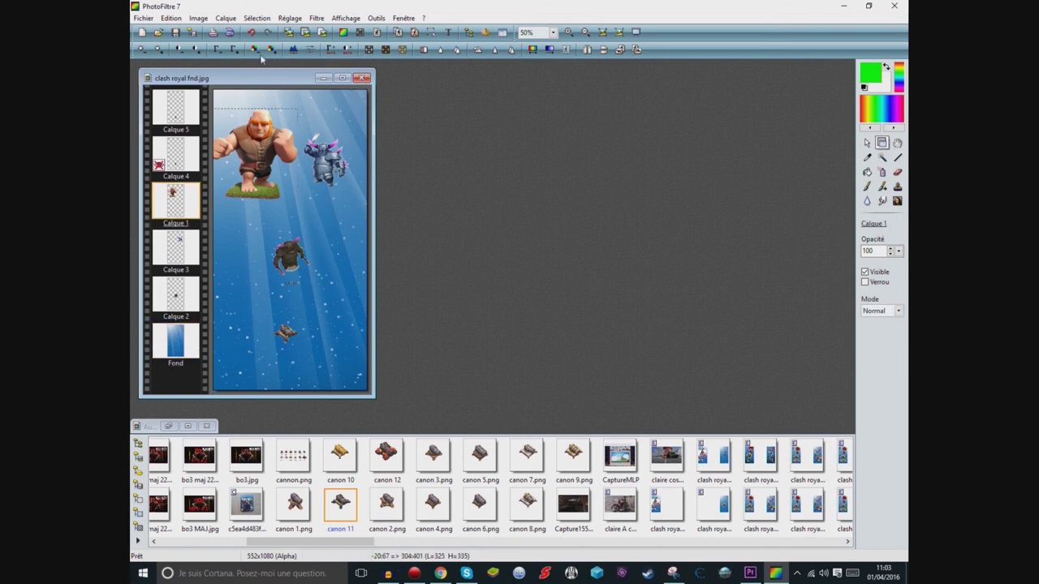
click(225, 18)
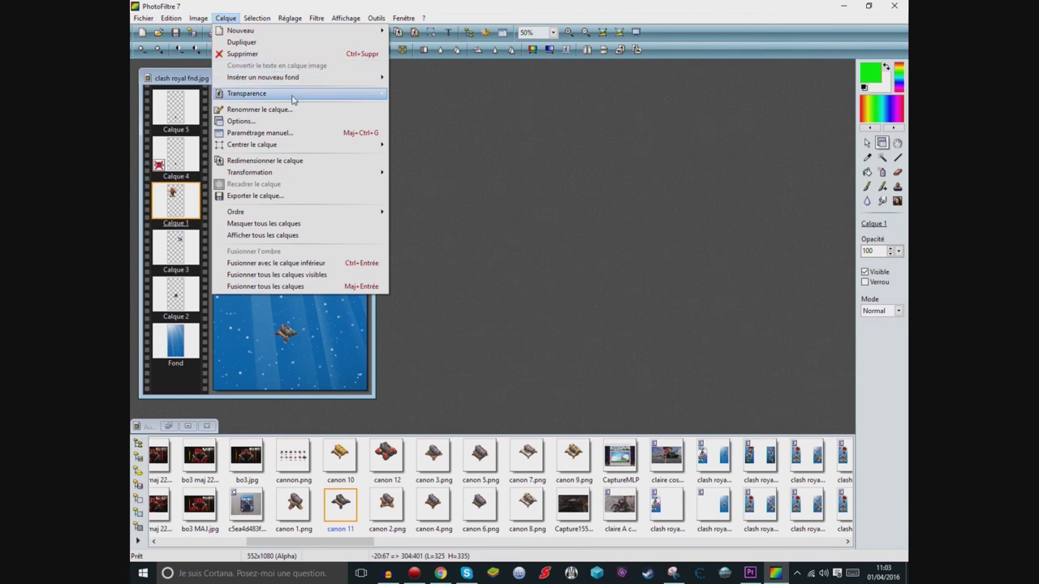
mouse_move(313, 98)
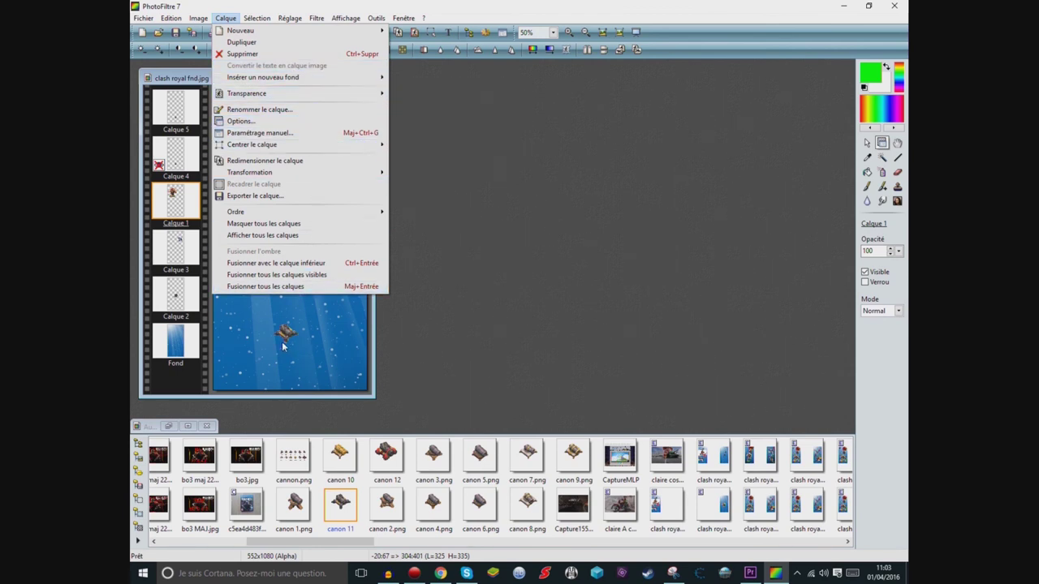
click(264, 323)
right_click(253, 216)
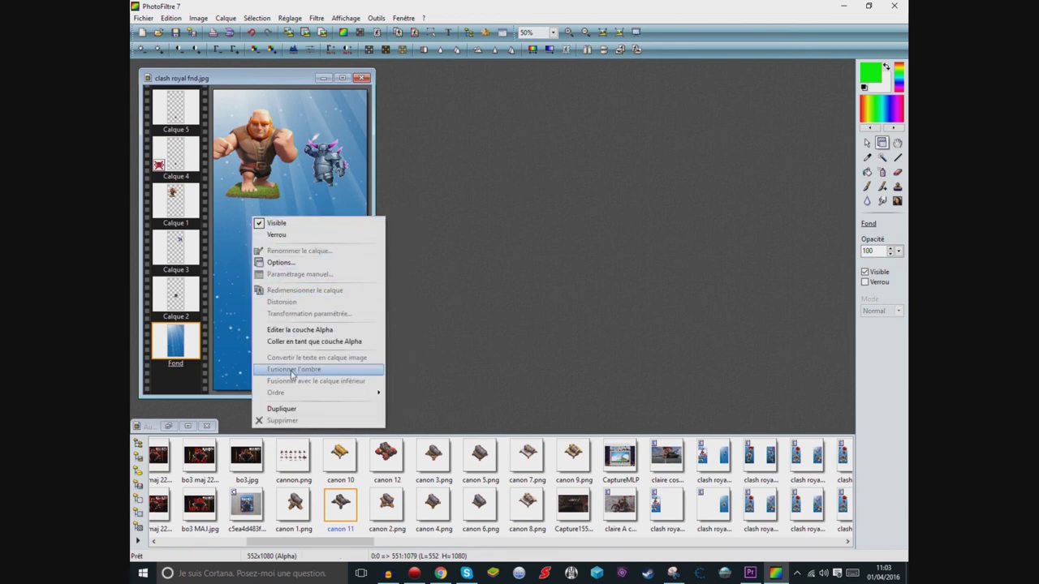
click(231, 257)
click(199, 18)
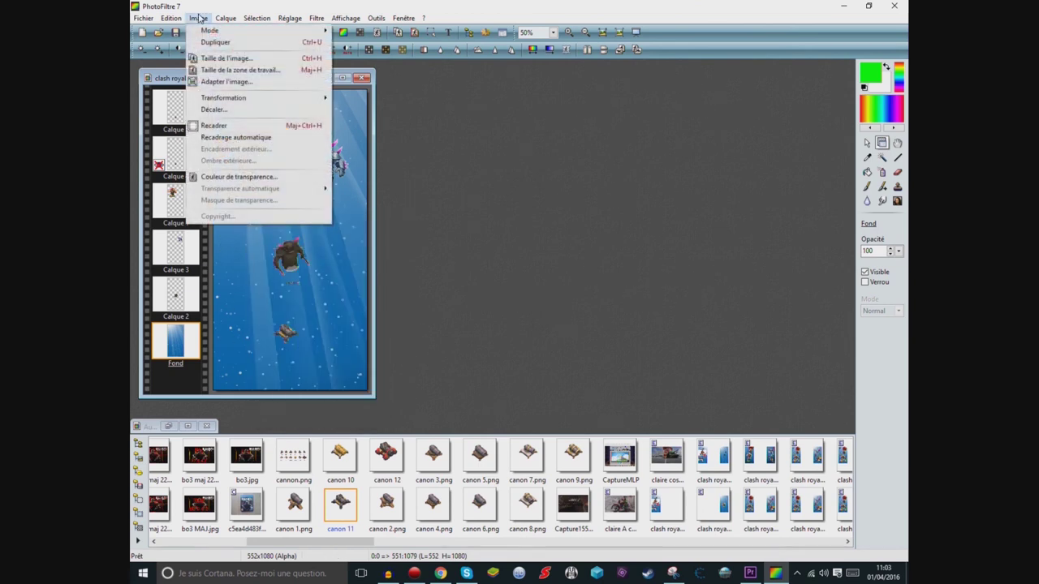
click(293, 275)
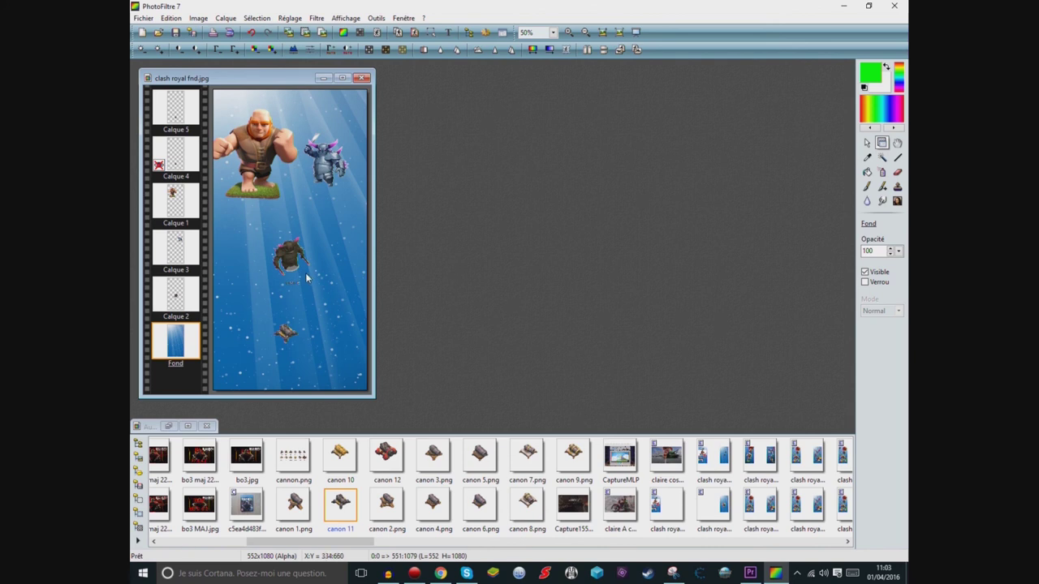
- Close clash royal fnd.jpg without saving and exit PhotoFiltre, discarding the changes to Aurore-bleue-2.png
click(362, 78)
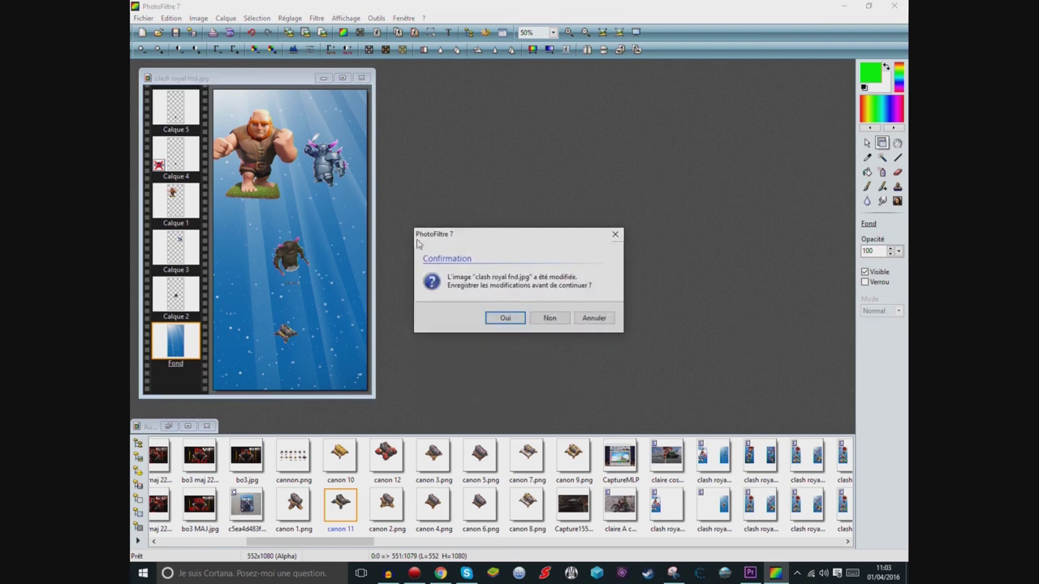
click(539, 318)
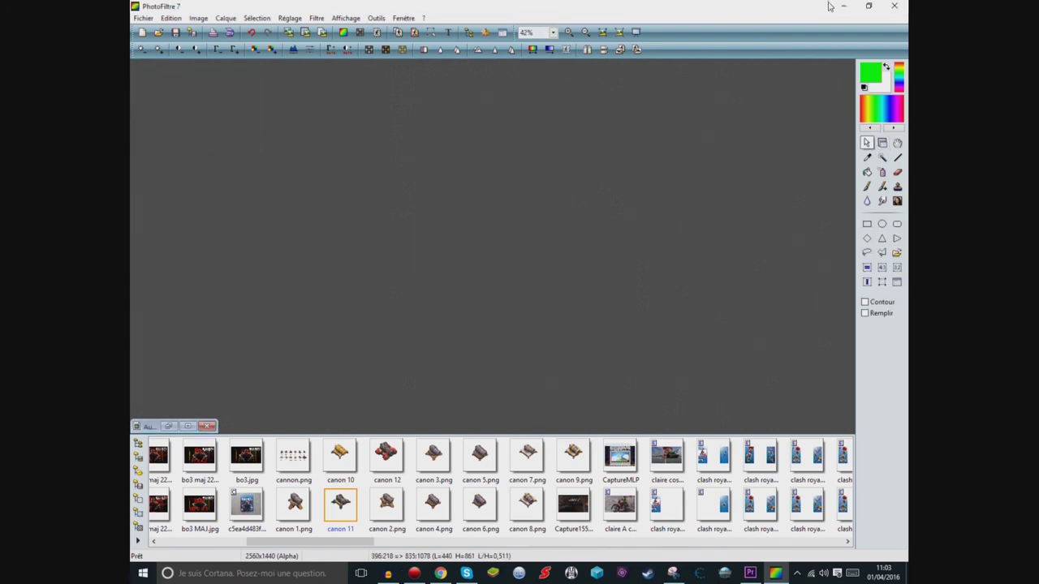
click(894, 6)
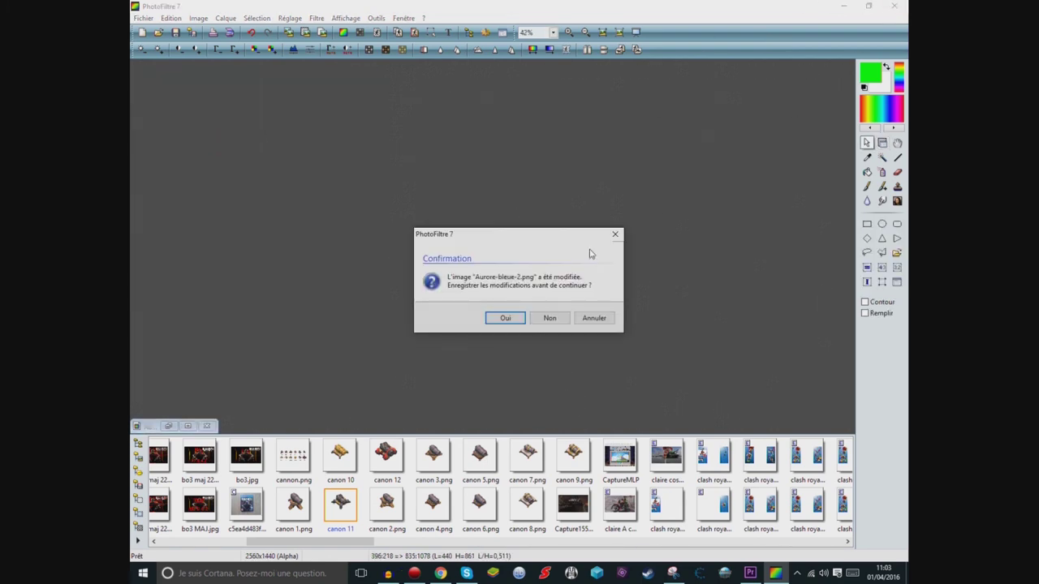
click(549, 318)
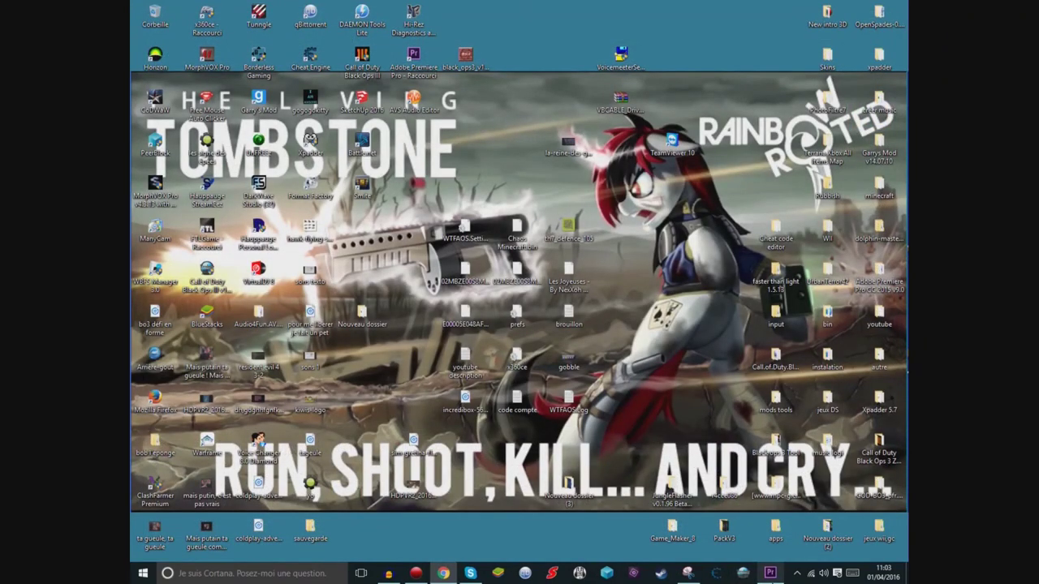
- Switch to Adobe Premiere Pro and play the clash royal a1 sequence to preview the gameplay between its side backgrounds
click(771, 574)
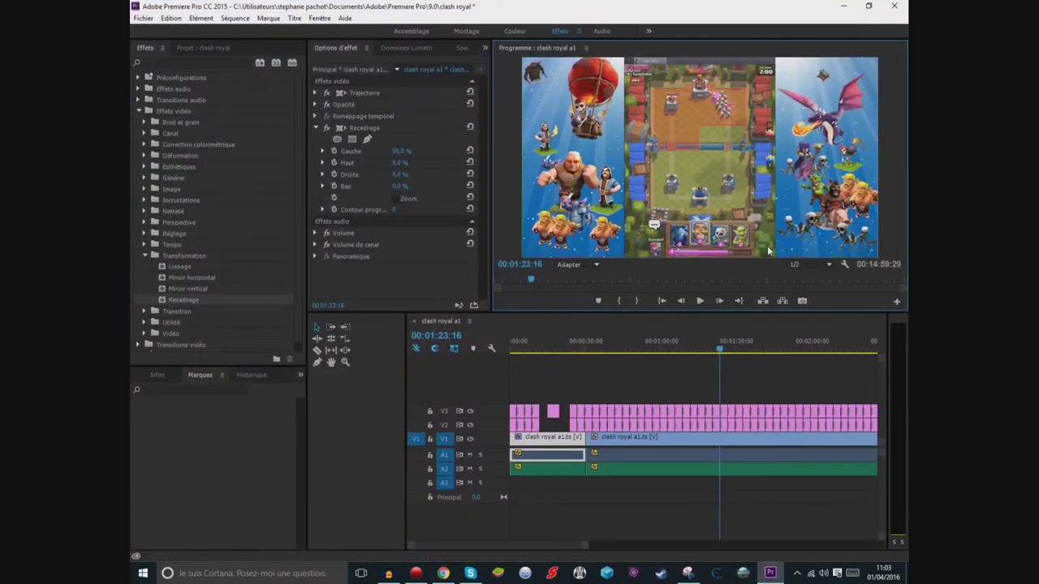
click(699, 301)
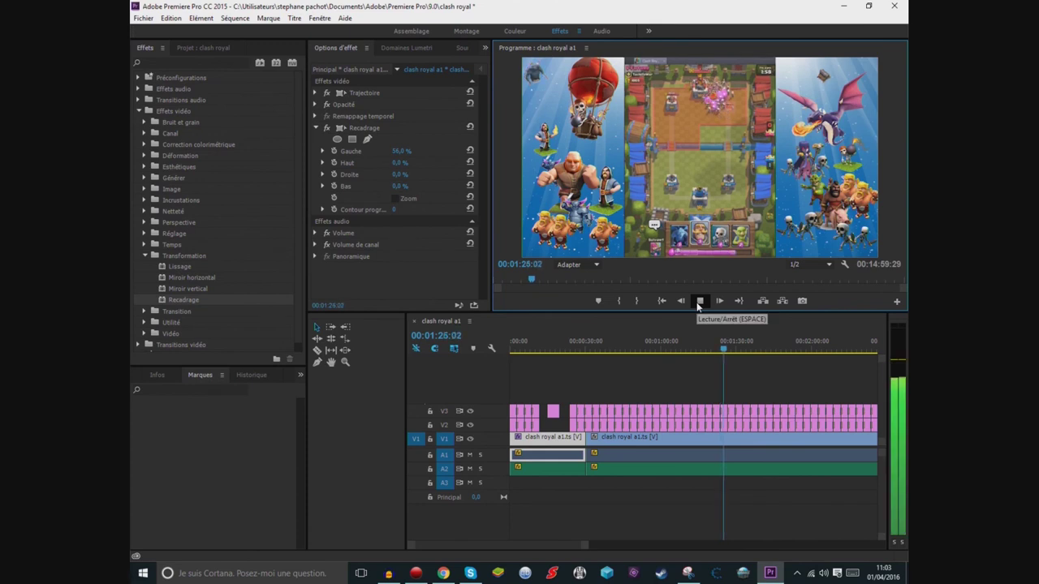